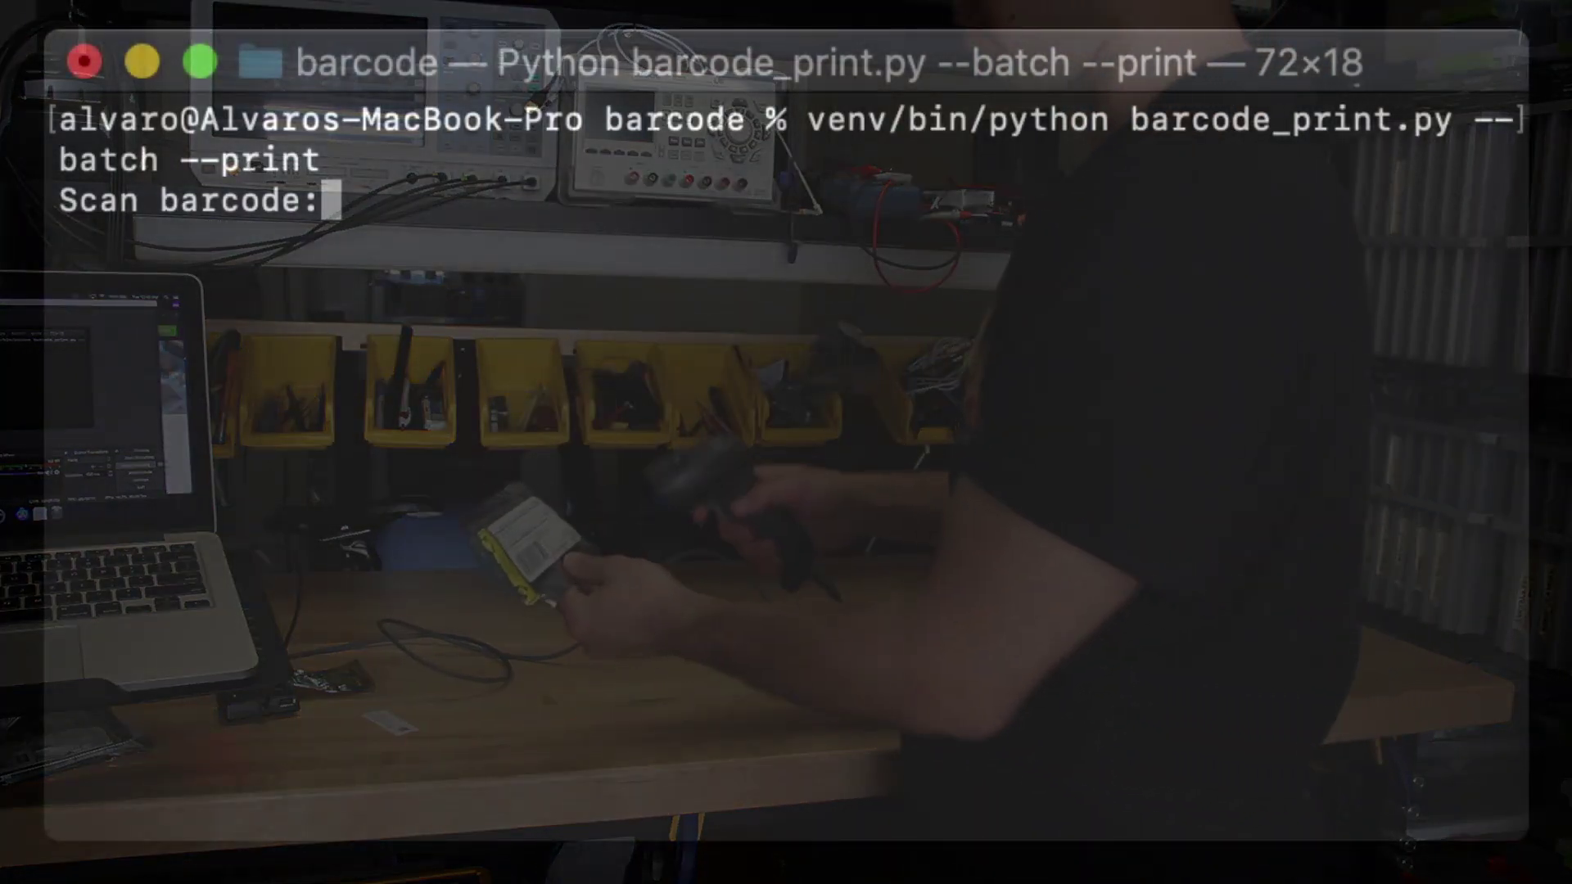
Step: Scan the regulator bag's barcode so the script resolves it to the LD1117S33CTR 3.3V regulator
{"action": "type", "text": "0586241000000025313894"}
{"action": "key", "text": "Return"}
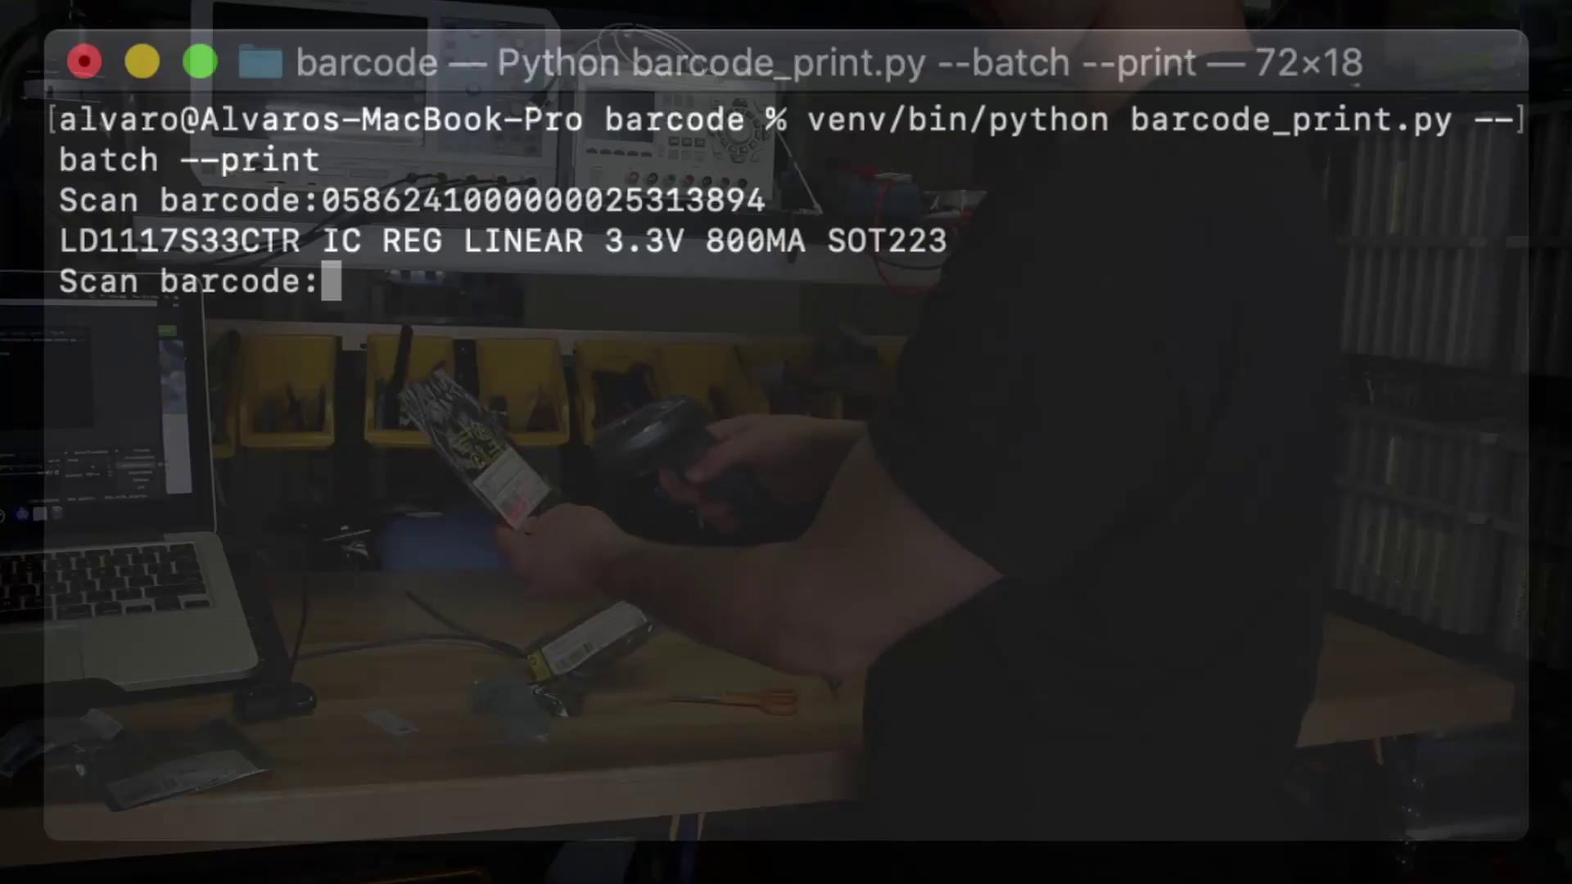
Step: Scan the second bag's barcode so it is identified as the OPA344NA/250
{"action": "type", "text": "0362263000000005377674"}
{"action": "key", "text": "Return"}
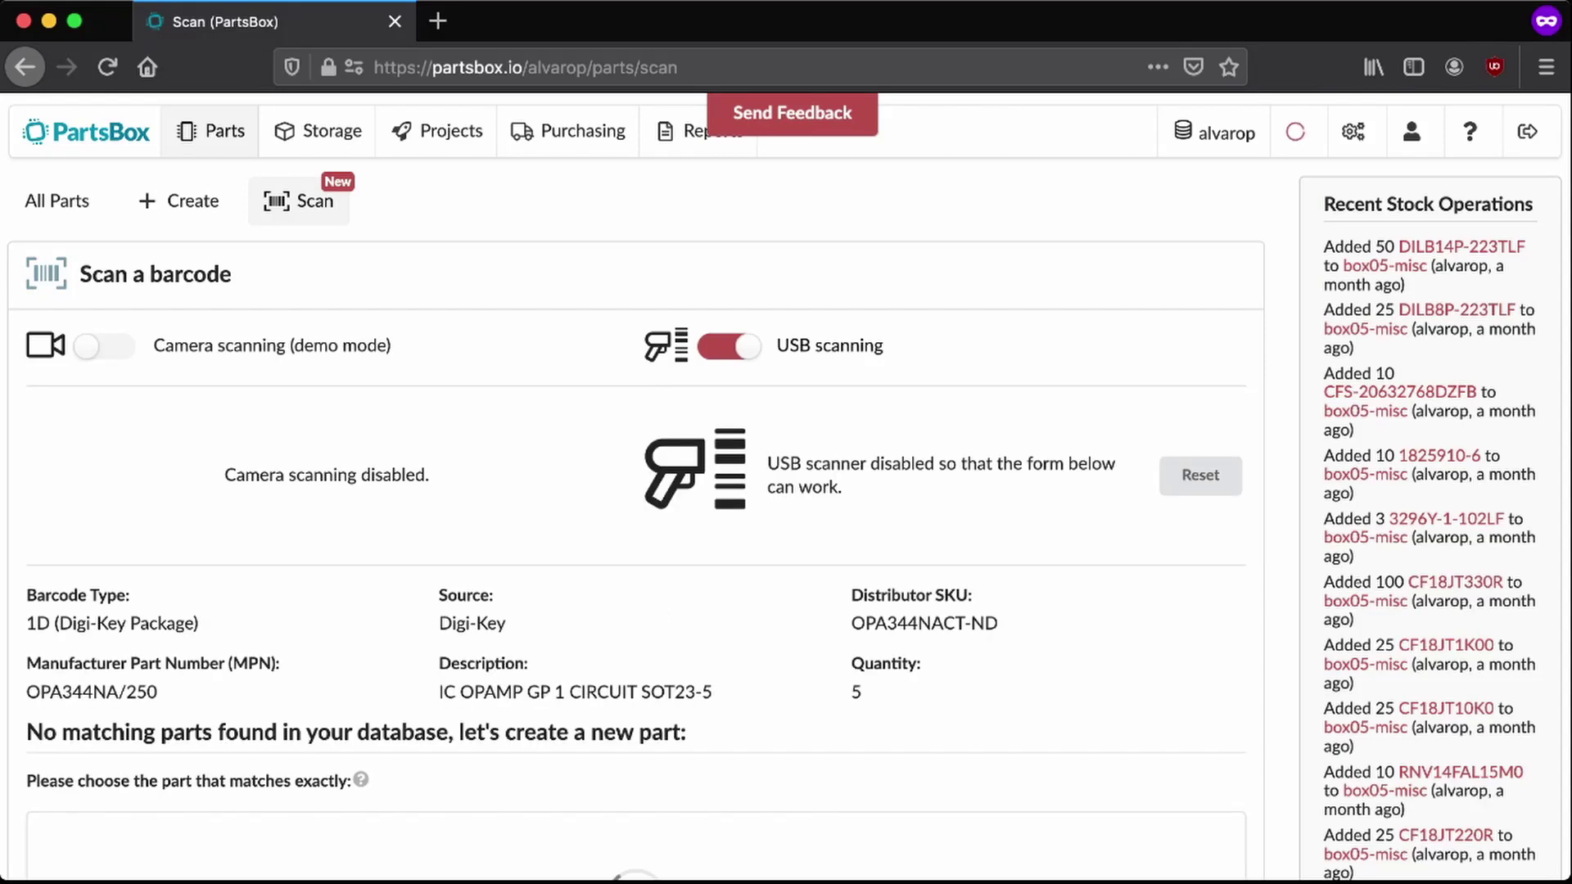
Step: Create the OPA344NA/250 part and stock 5 units in box01-g with no price
{"action": "scroll", "coordinate": [637, 491], "scroll_direction": "down", "scroll_amount": 5}
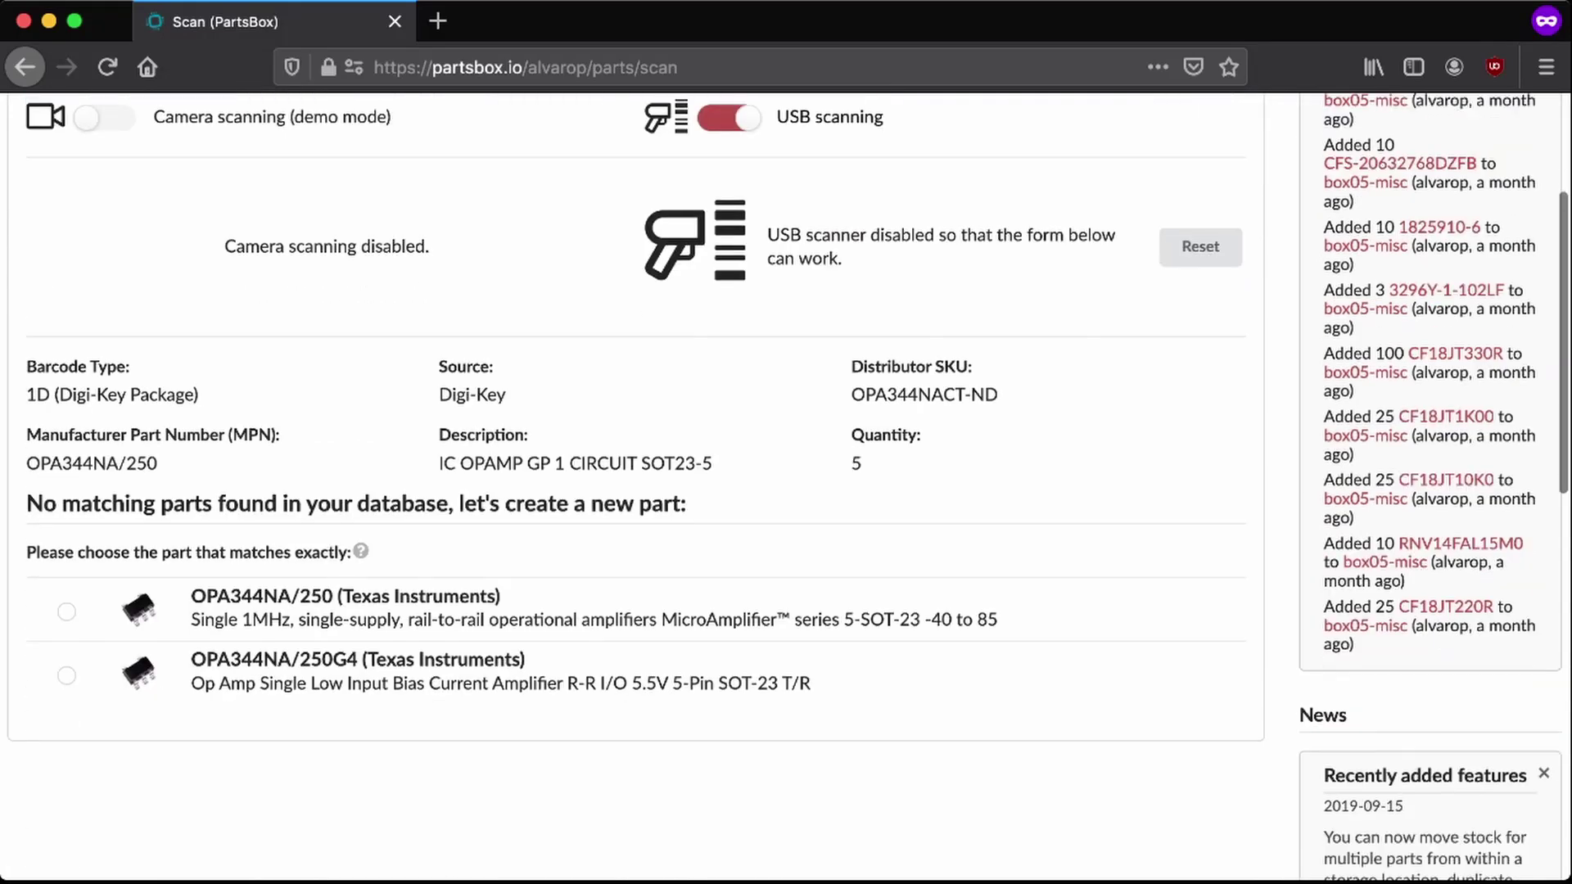
{"action": "left_click", "coordinate": [67, 612]}
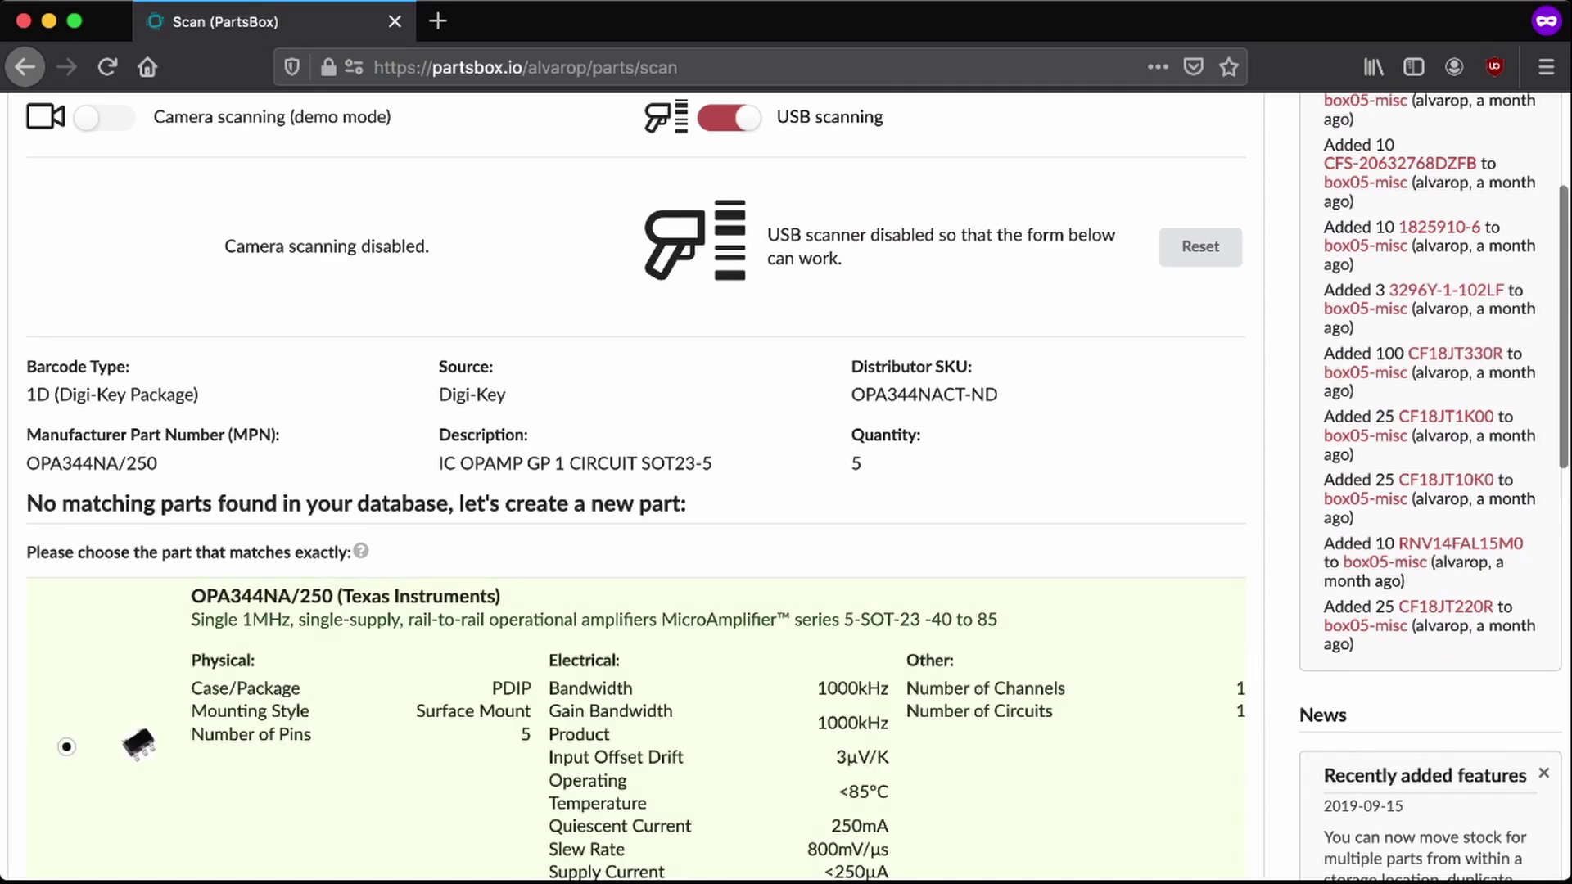
{"action": "scroll", "coordinate": [622, 627], "scroll_direction": "down", "scroll_amount": 5}
{"action": "scroll", "coordinate": [622, 627], "scroll_direction": "down", "scroll_amount": 5}
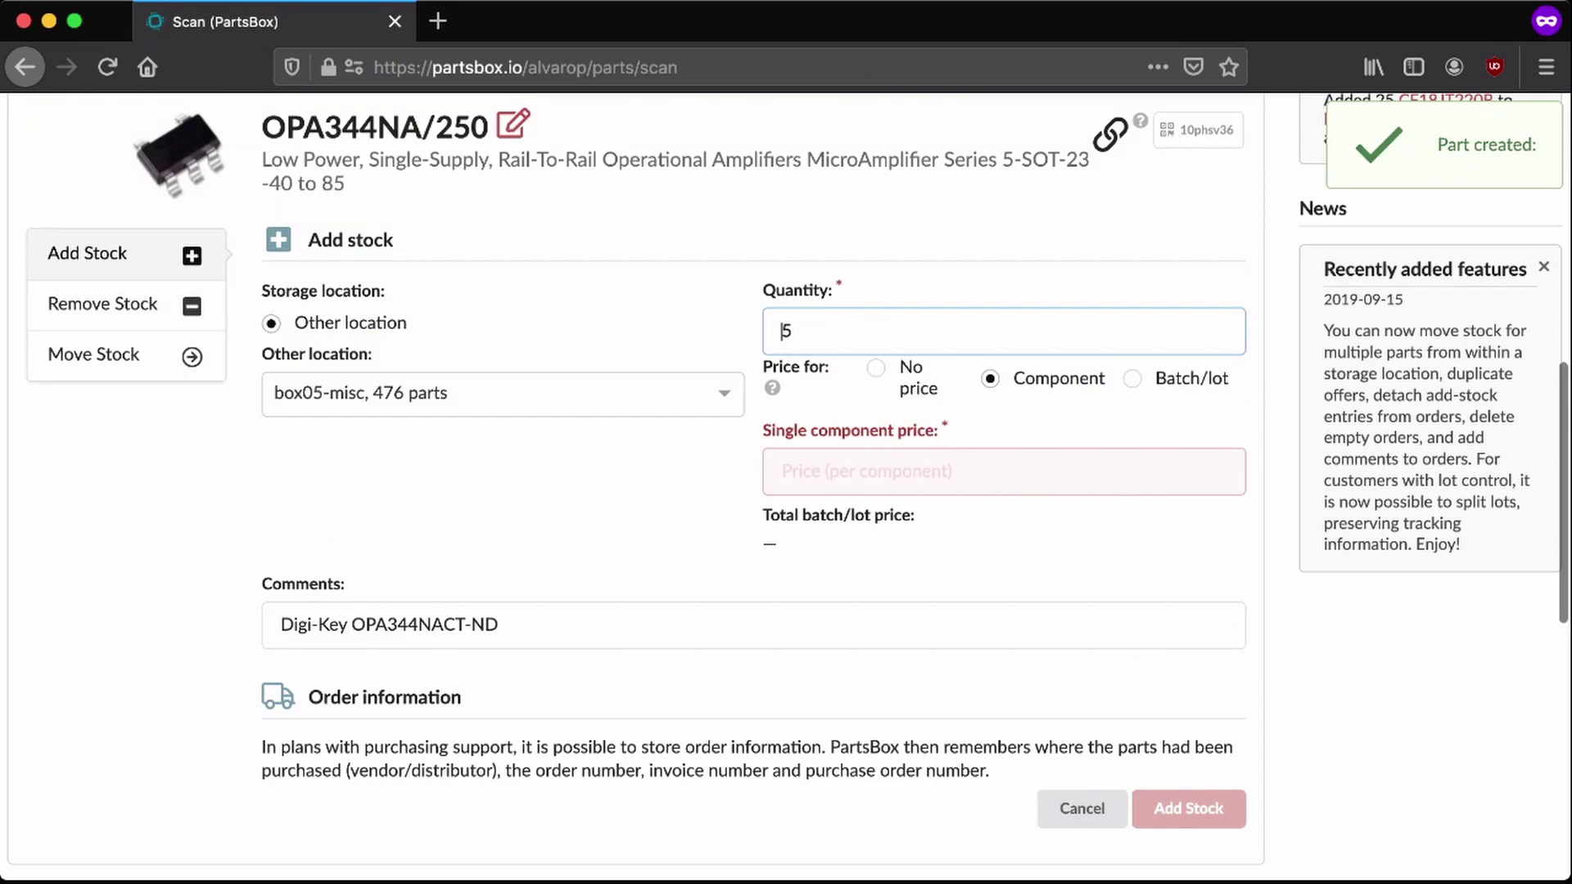
{"action": "key", "text": "Tab"}
{"action": "key", "text": "Left"}
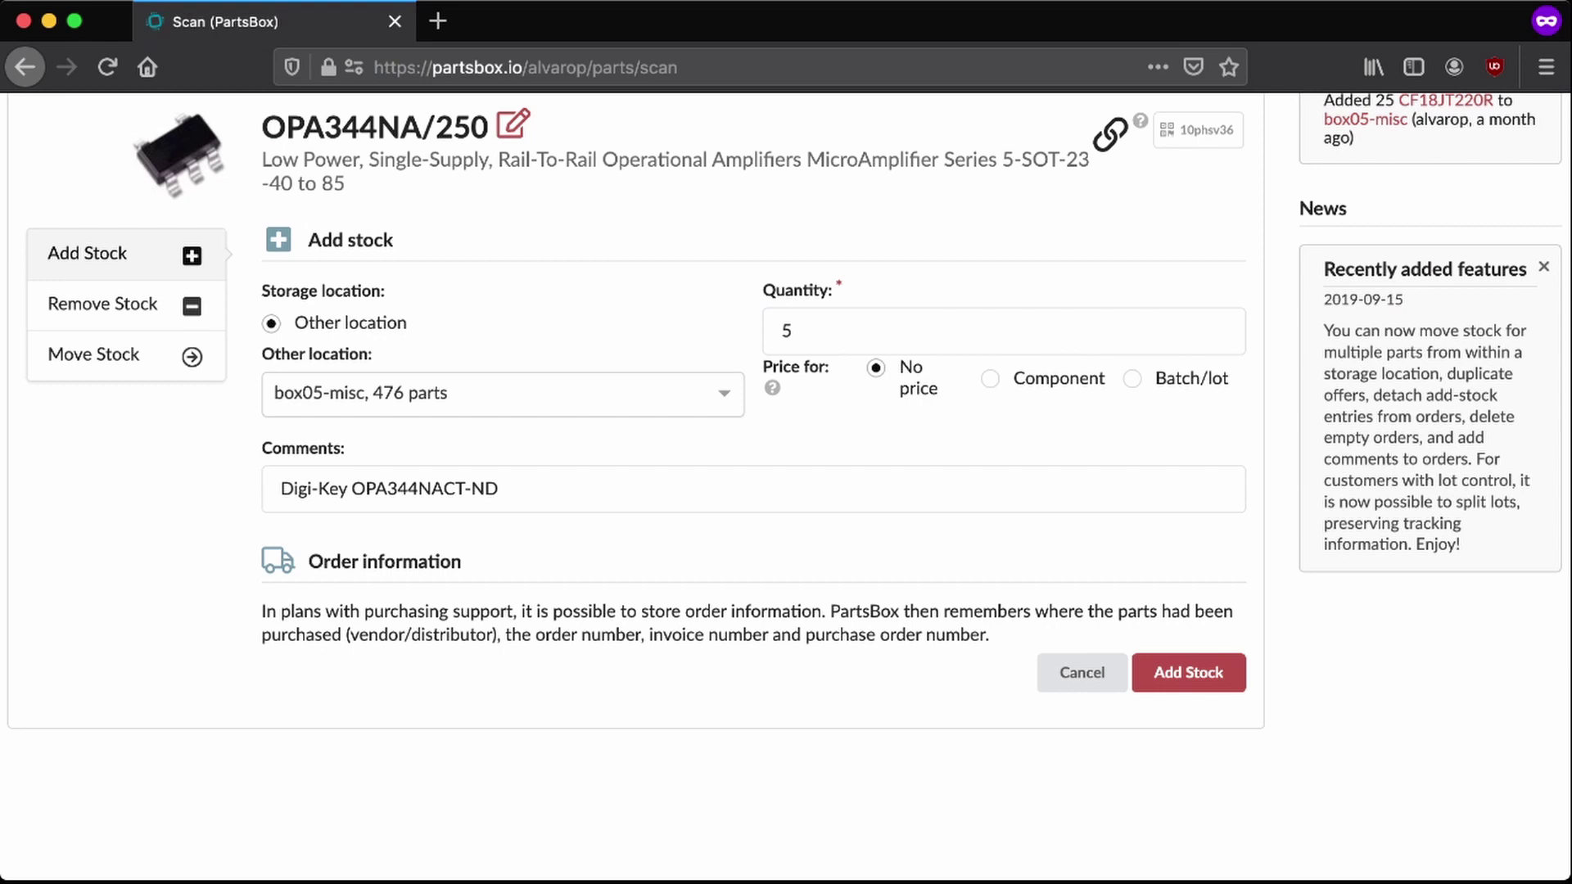
{"action": "left_click", "coordinate": [276, 394]}
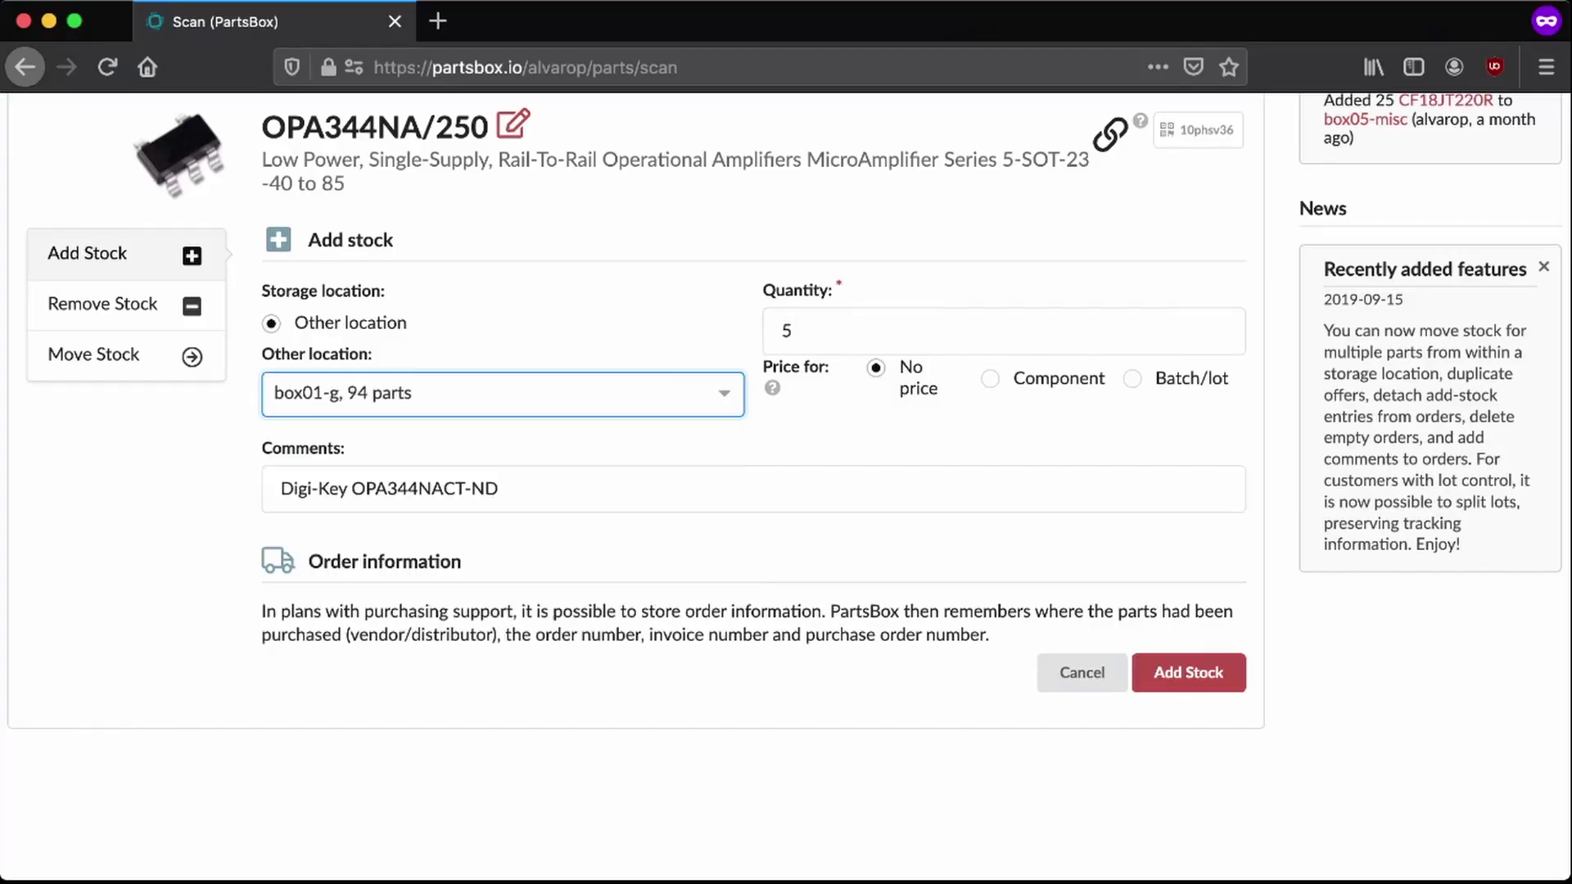
{"action": "key", "text": "Return"}
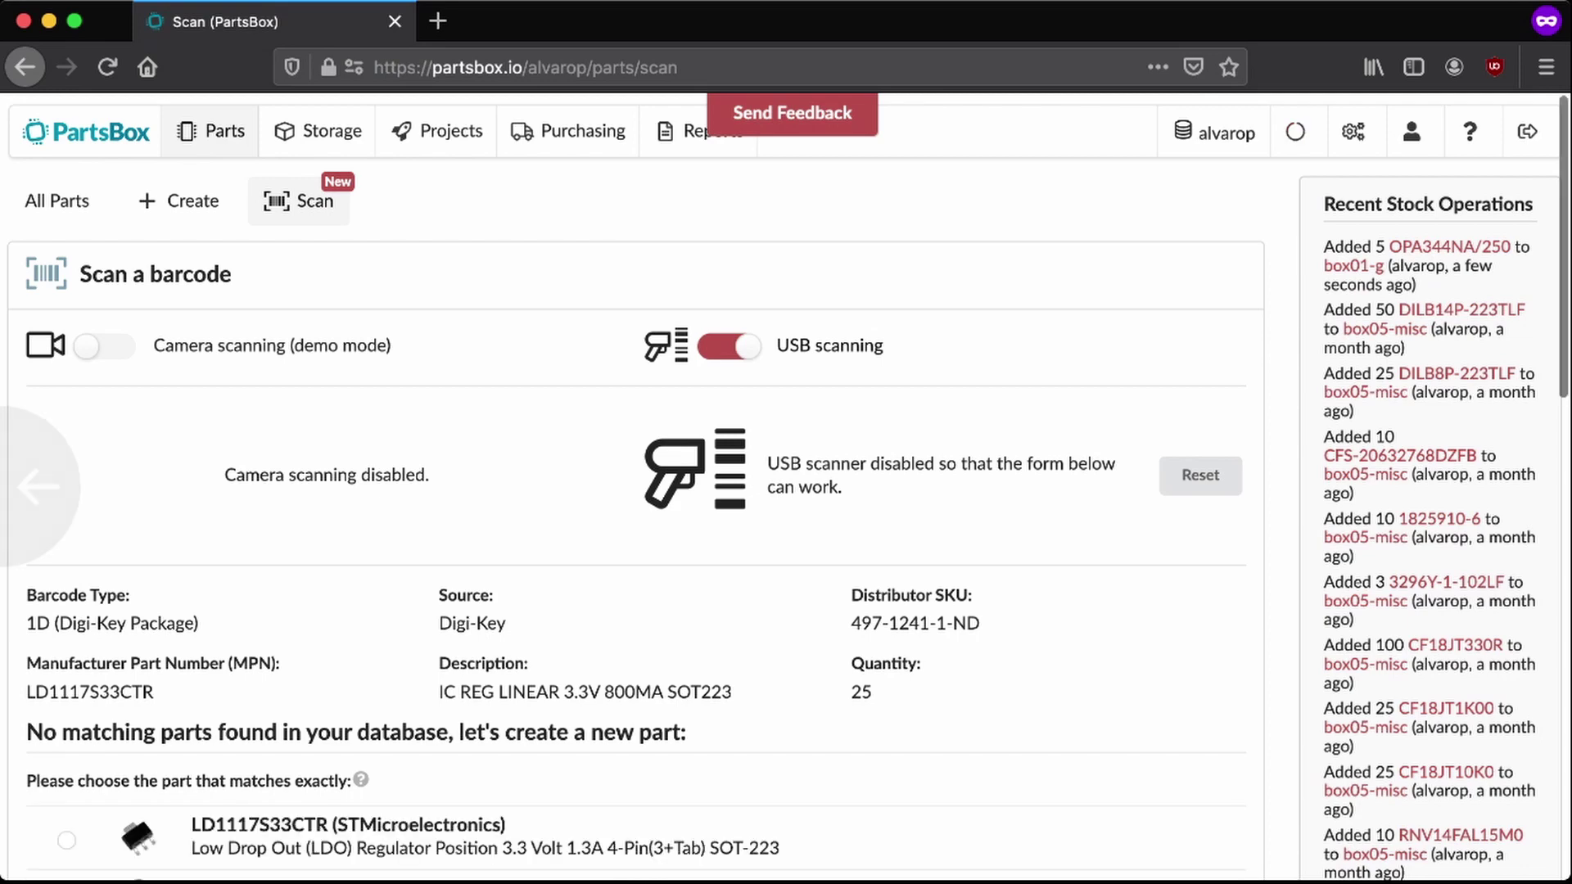
Step: Create the LD1117S33CTR part from the first candidate and add 21 to stock in box01-g
{"action": "scroll", "coordinate": [635, 491], "scroll_direction": "down", "scroll_amount": 4}
{"action": "left_click", "coordinate": [67, 524]}
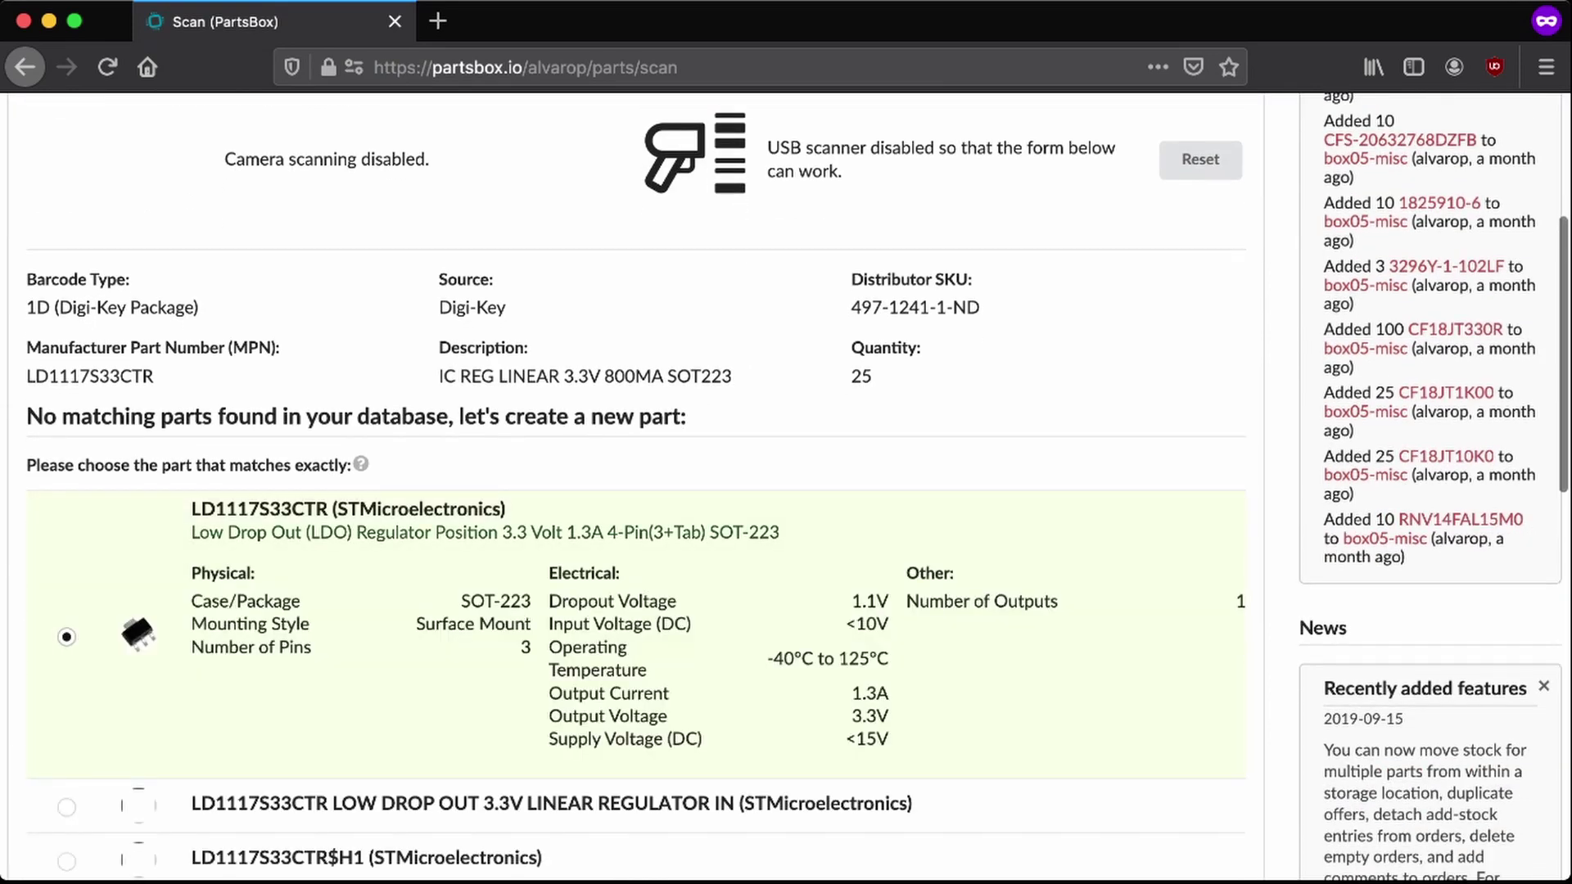
{"action": "scroll", "coordinate": [634, 491], "scroll_direction": "down", "scroll_amount": 5}
{"action": "key", "text": "Return"}
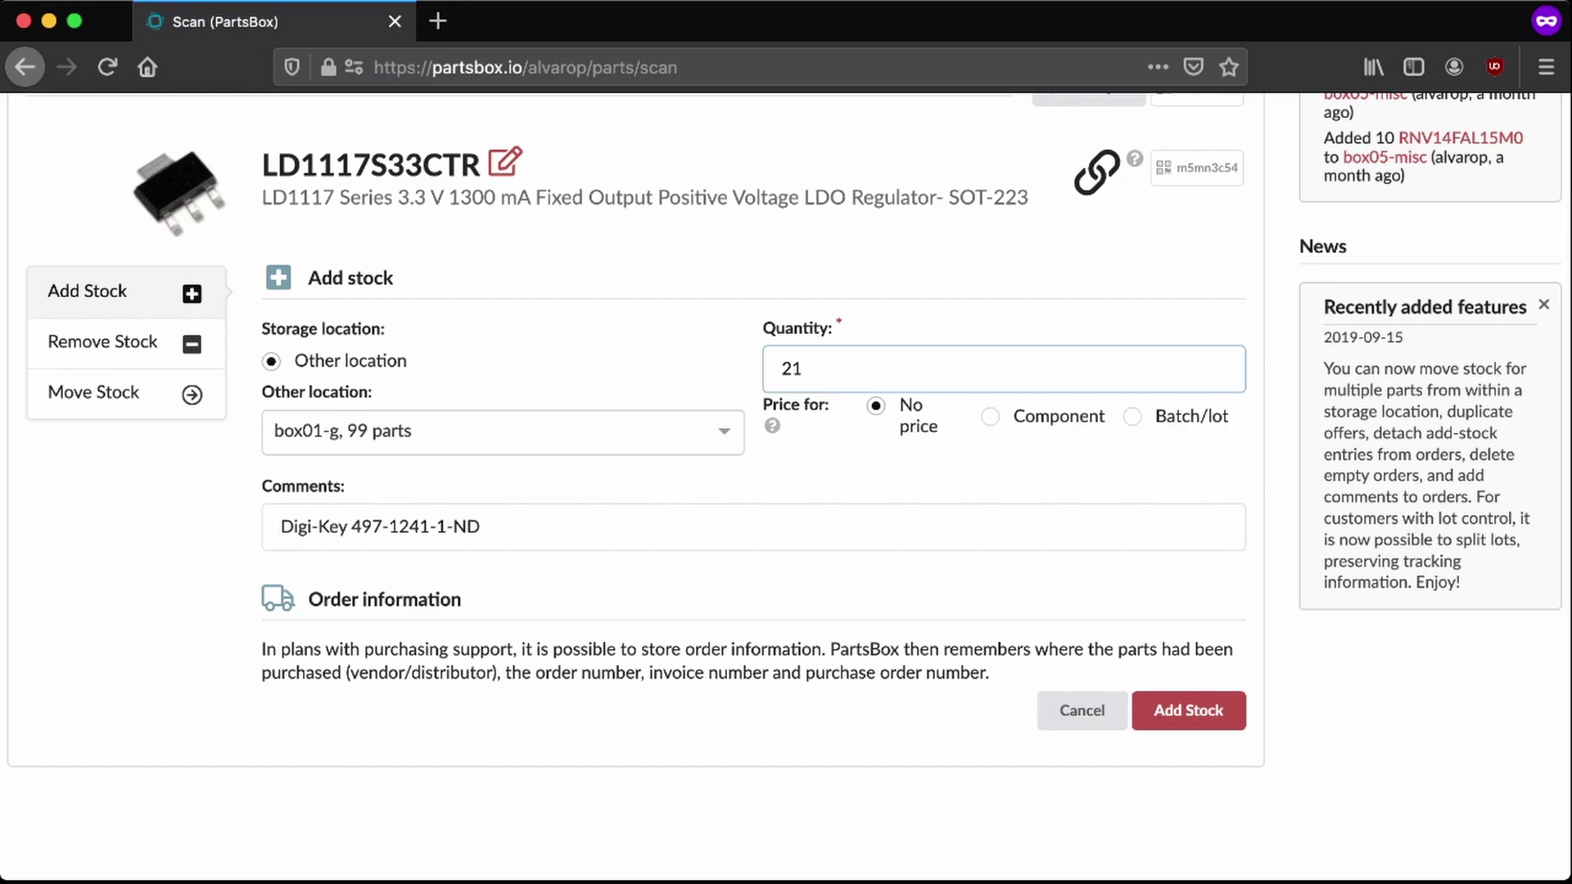
{"action": "type", "text": "21"}
{"action": "key", "text": "Return"}
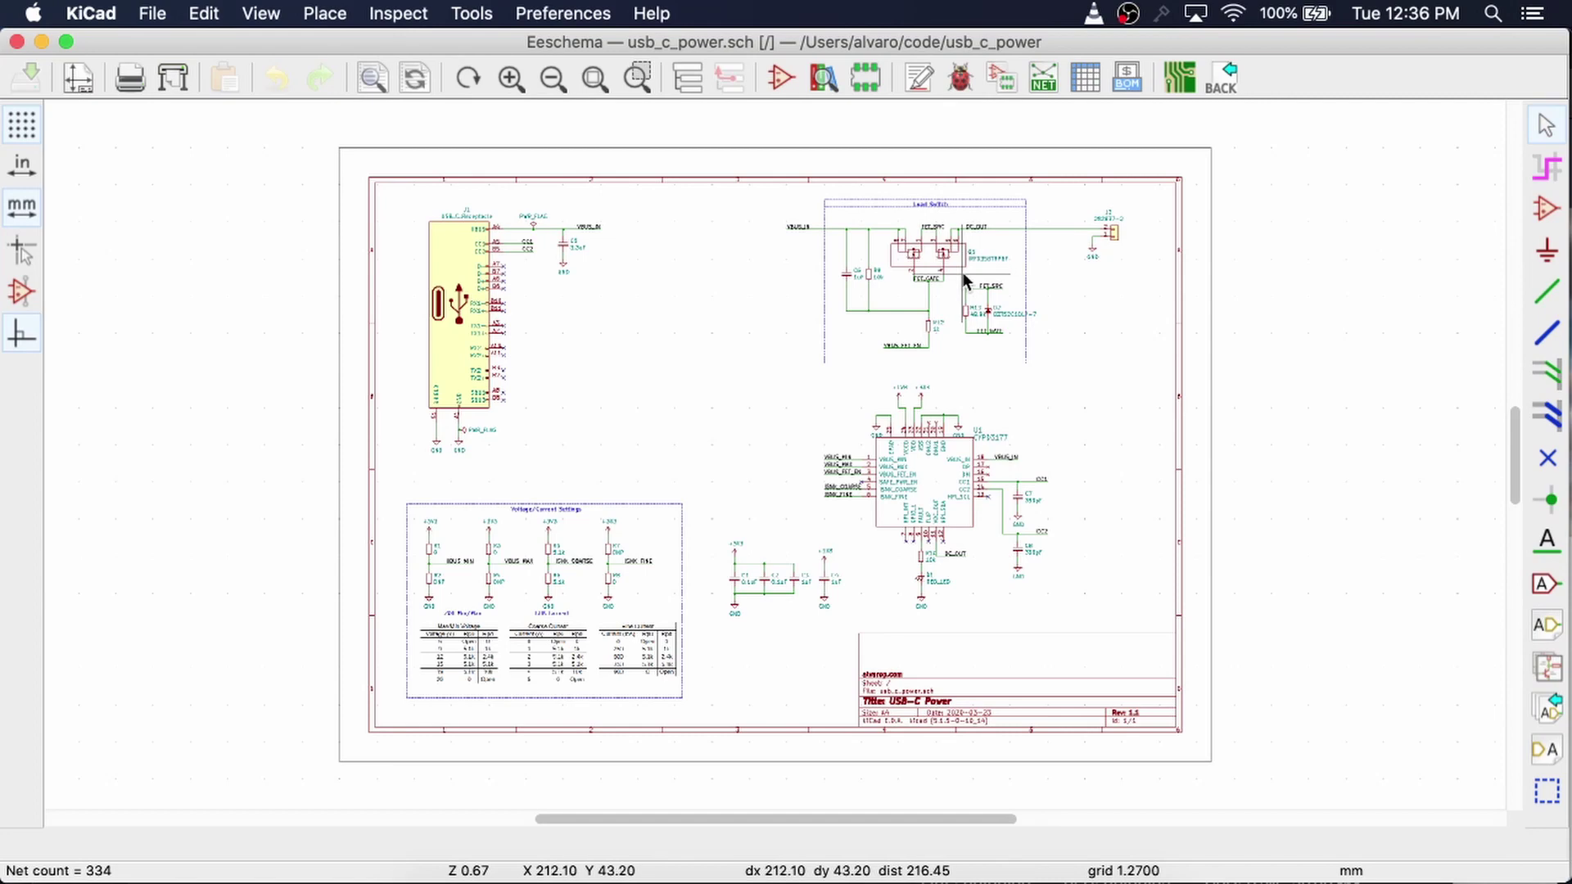
Step: Generate usb_c_power_BOM.csv with the kicad_bom_wizard plugin, then close the BOM window
{"action": "scroll", "coordinate": [947, 285], "scroll_direction": "up", "scroll_amount": 1}
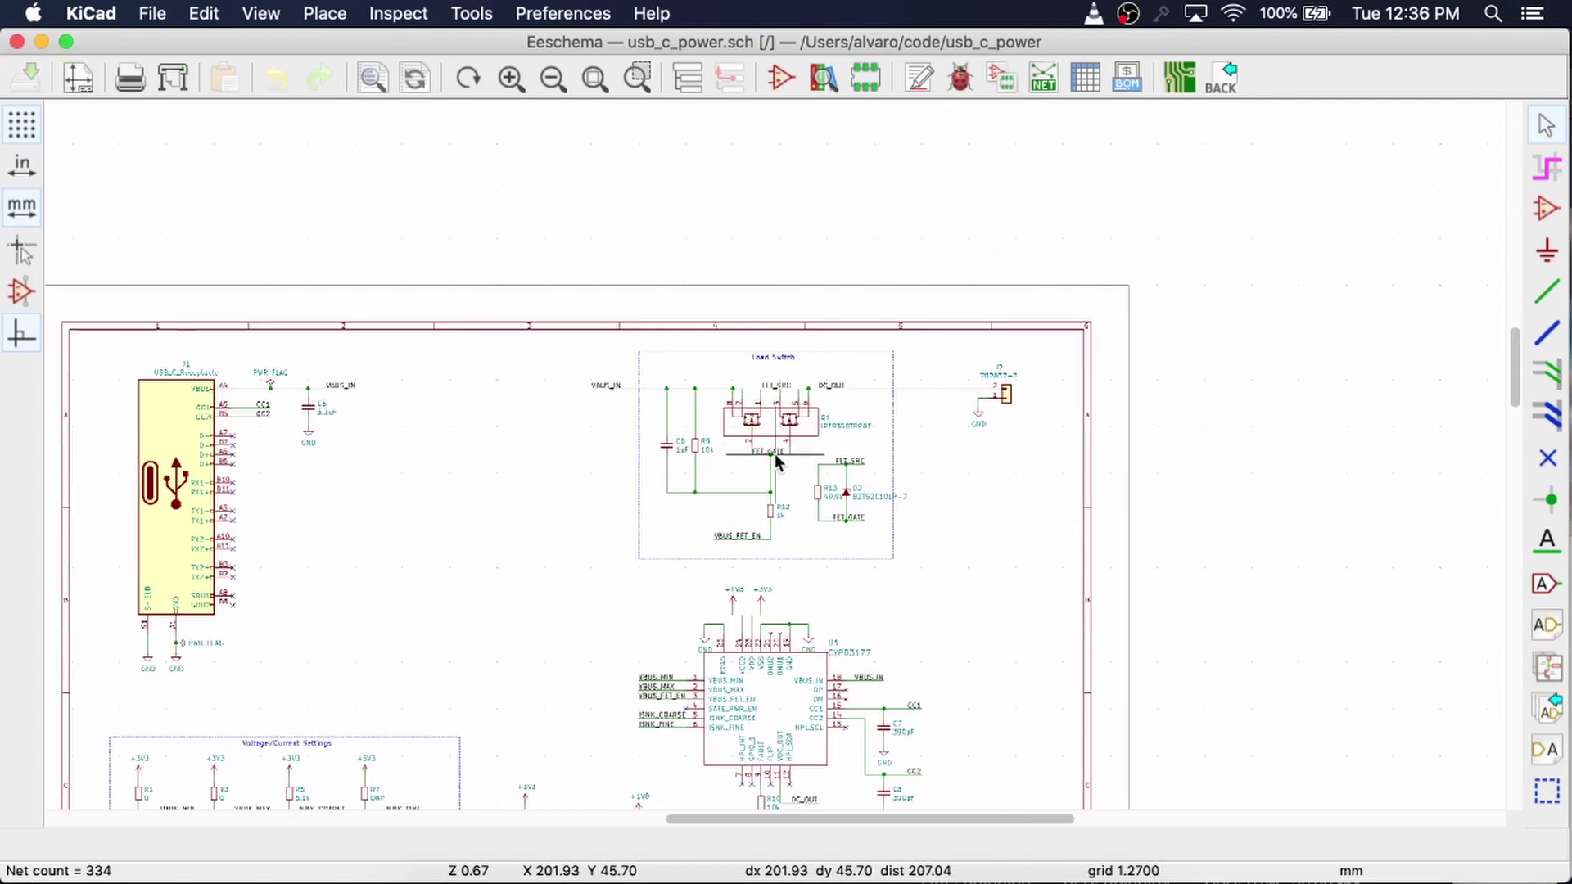
{"action": "left_click", "coordinate": [1128, 85]}
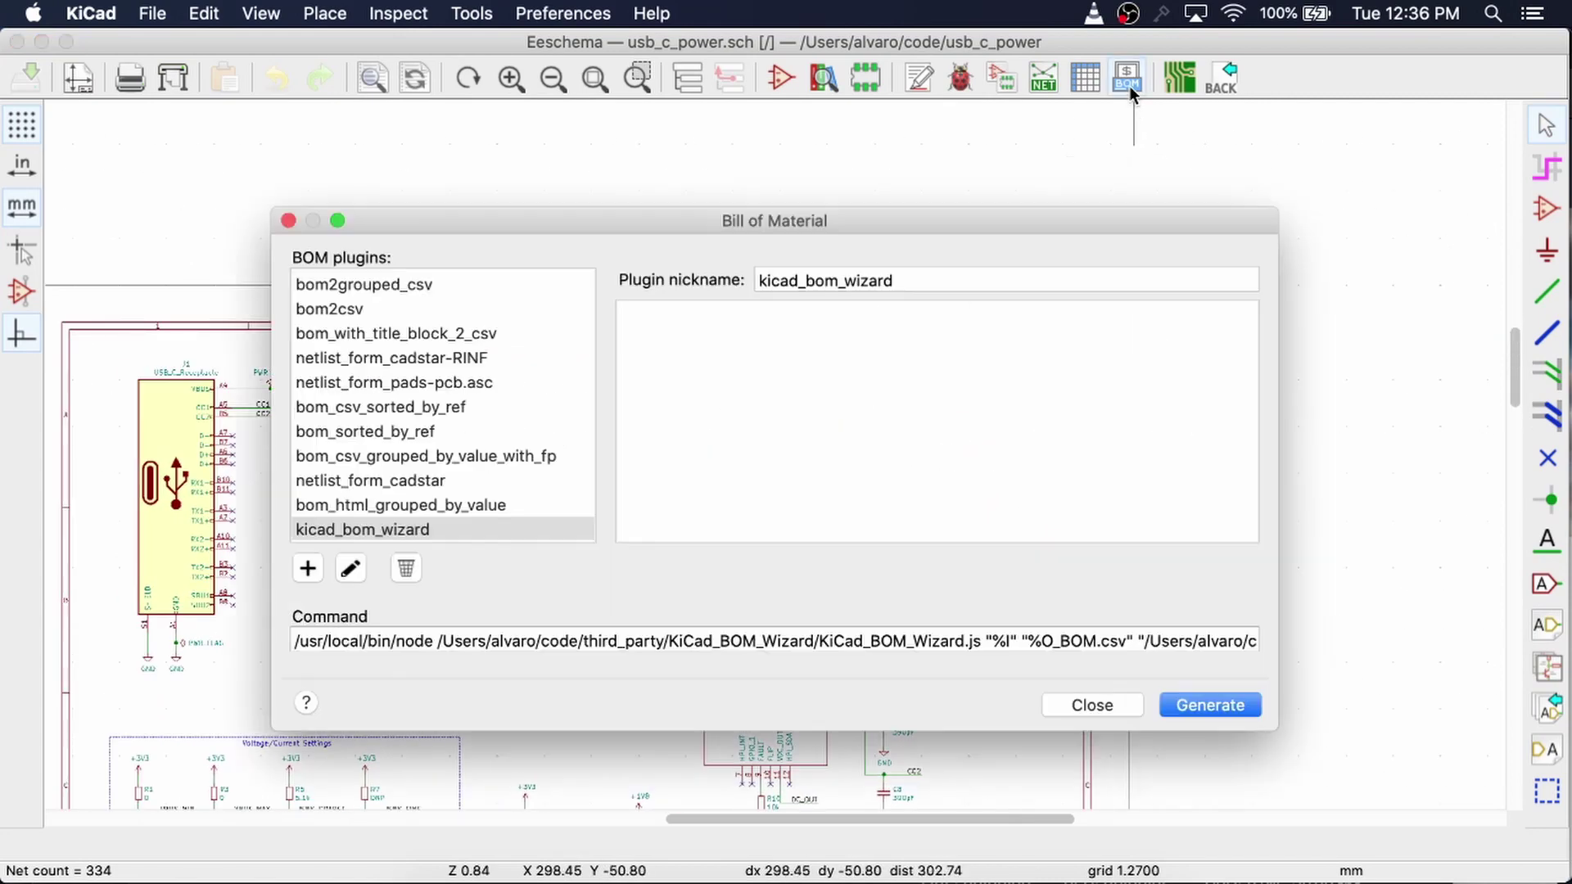
{"action": "left_click", "coordinate": [442, 531]}
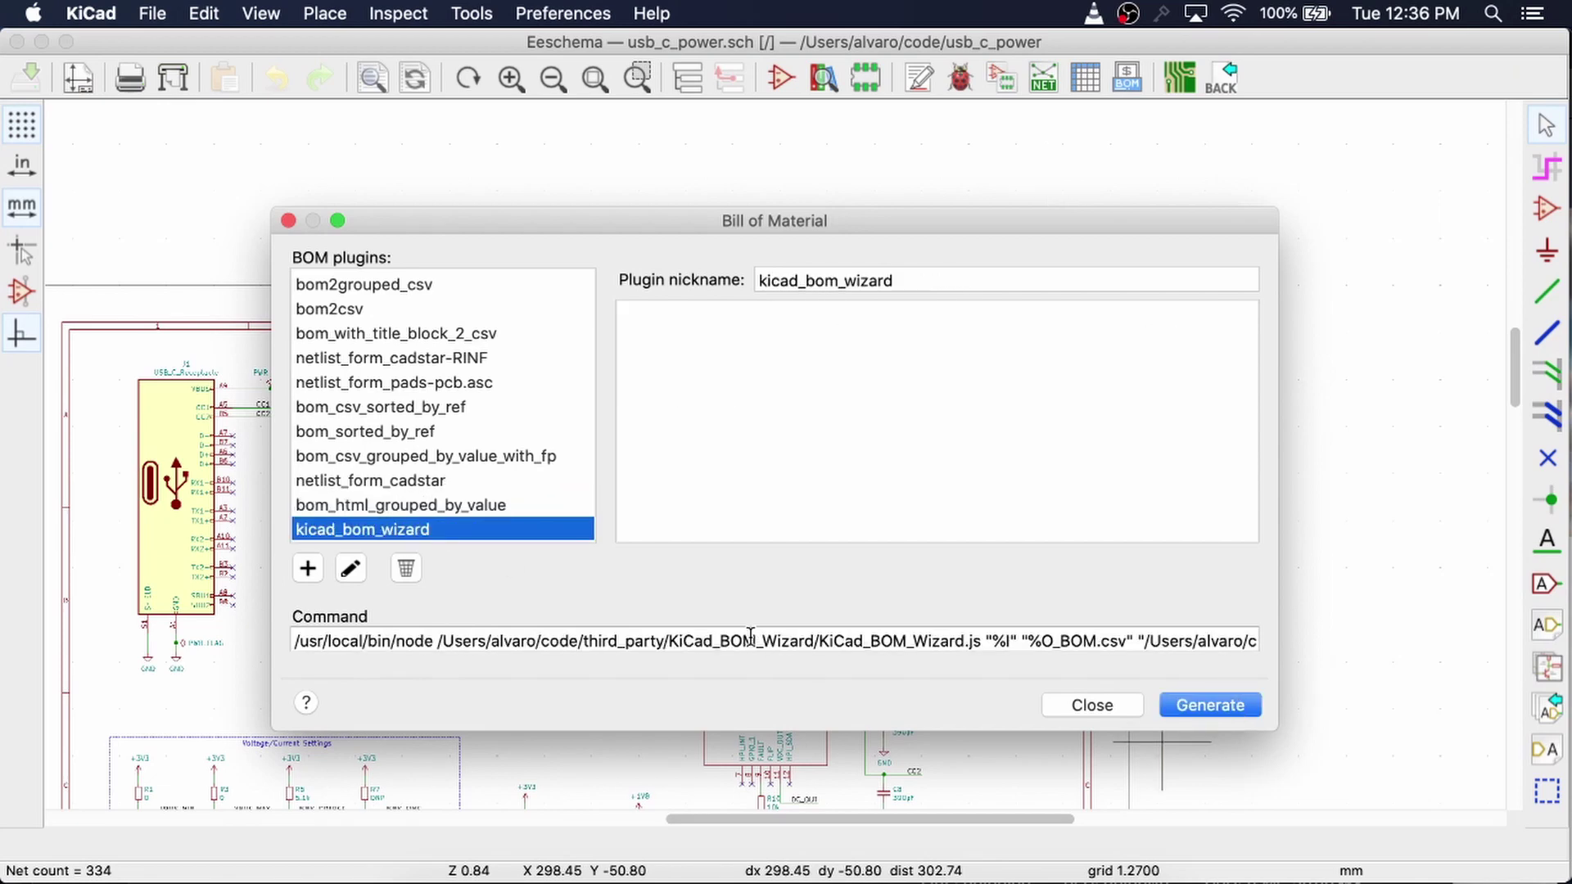
{"action": "left_click_drag", "start_coordinate": [669, 640], "coordinate": [784, 639]}
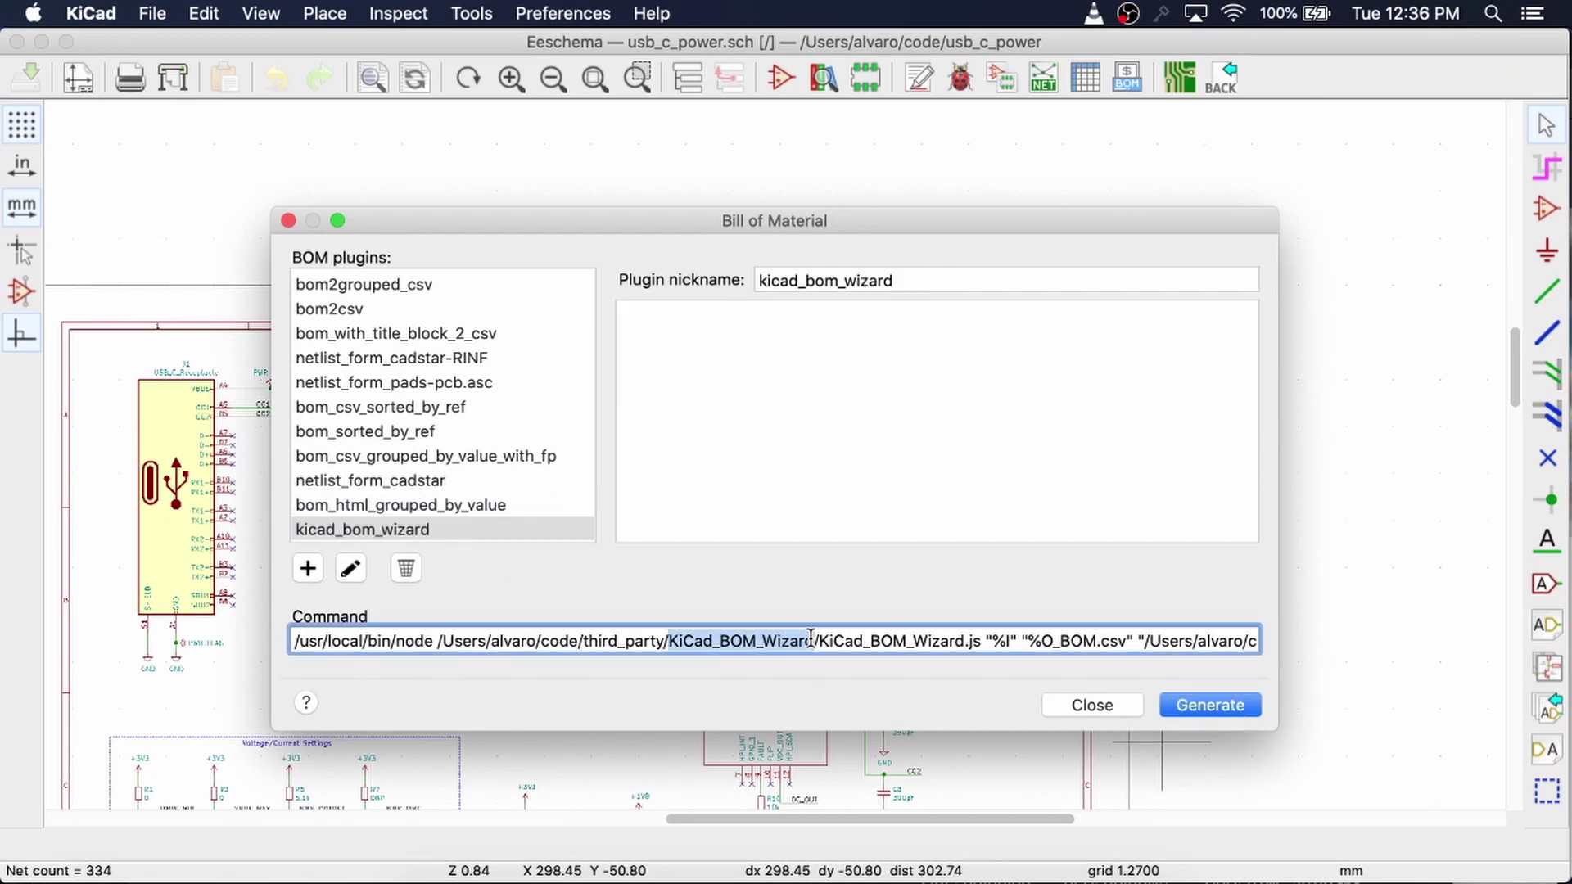
{"action": "left_click", "coordinate": [1210, 706]}
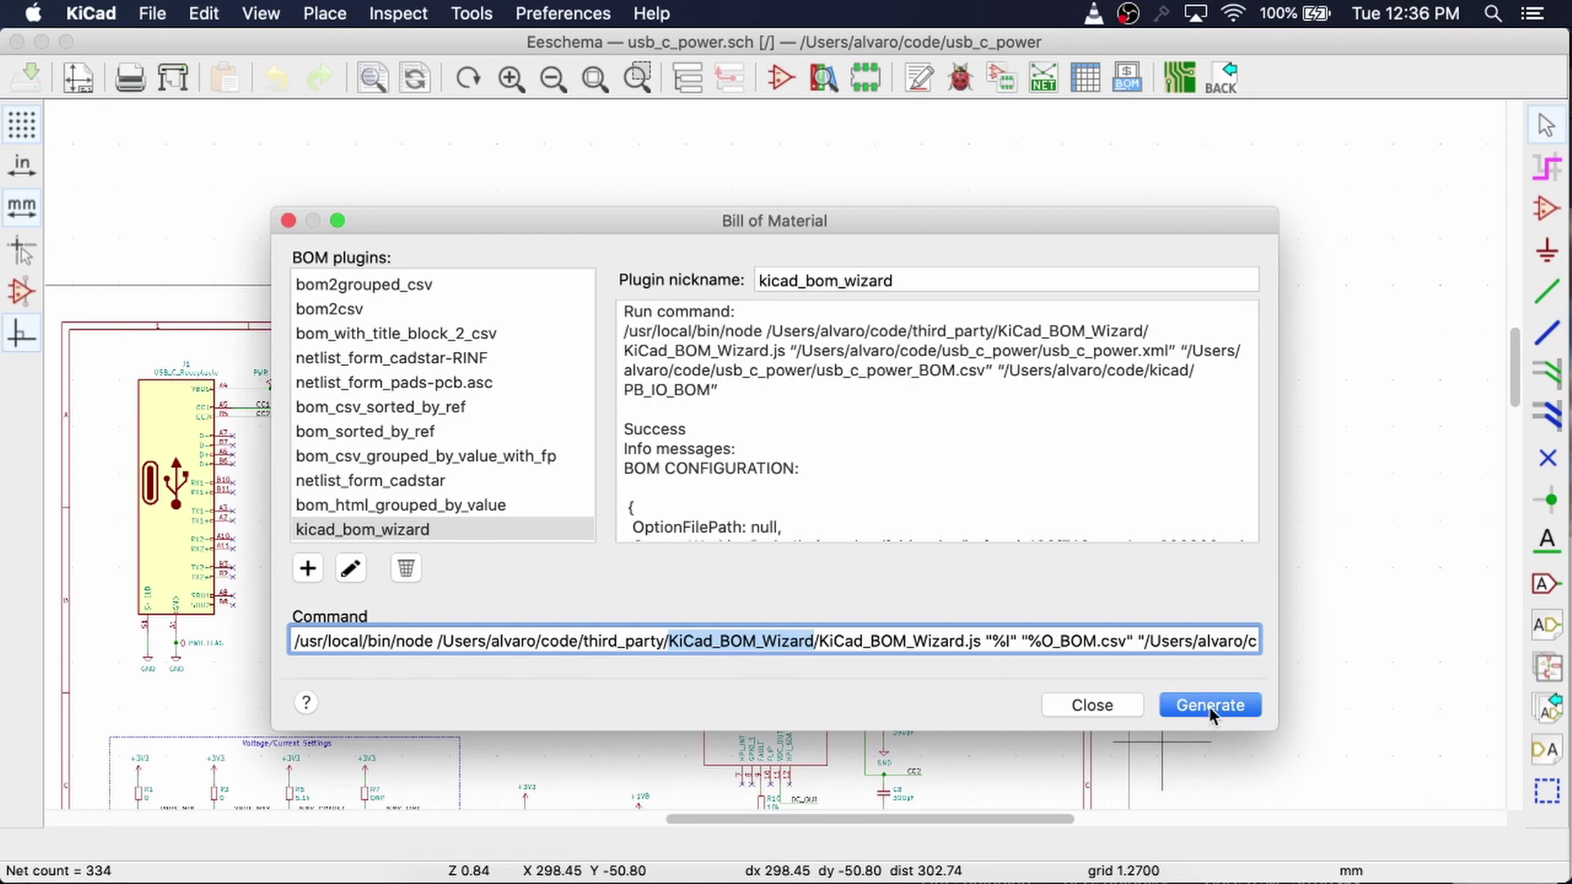
{"action": "left_click", "coordinate": [1092, 705]}
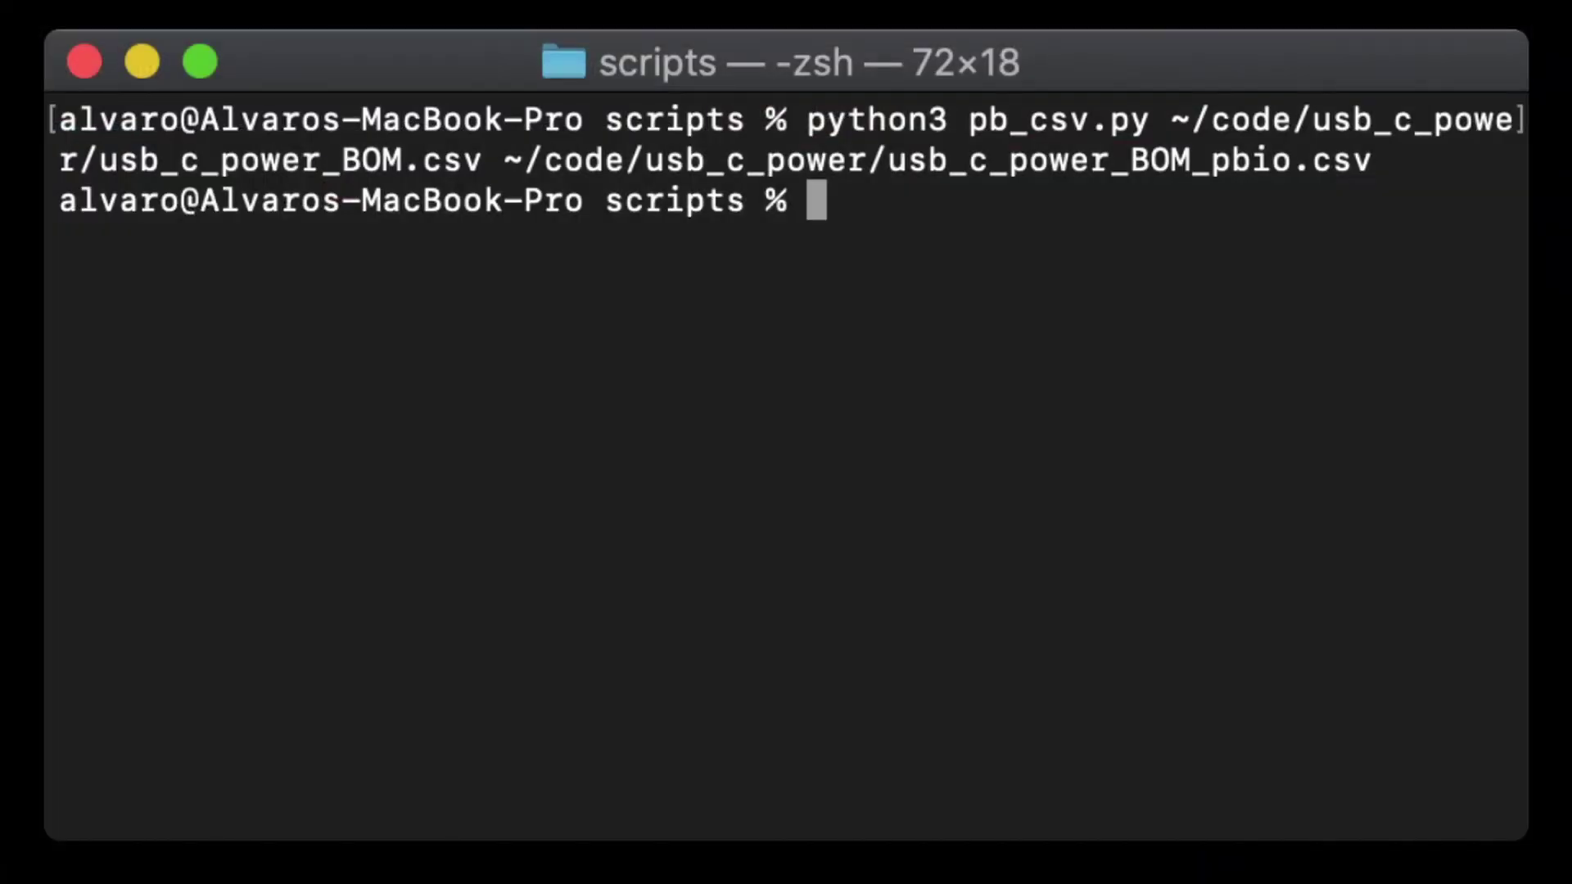
Step: Print the contents of usb_c_power_BOM.csv to review the exported BOM
{"action": "key", "text": "Up"}
{"action": "key", "text": "Up"}
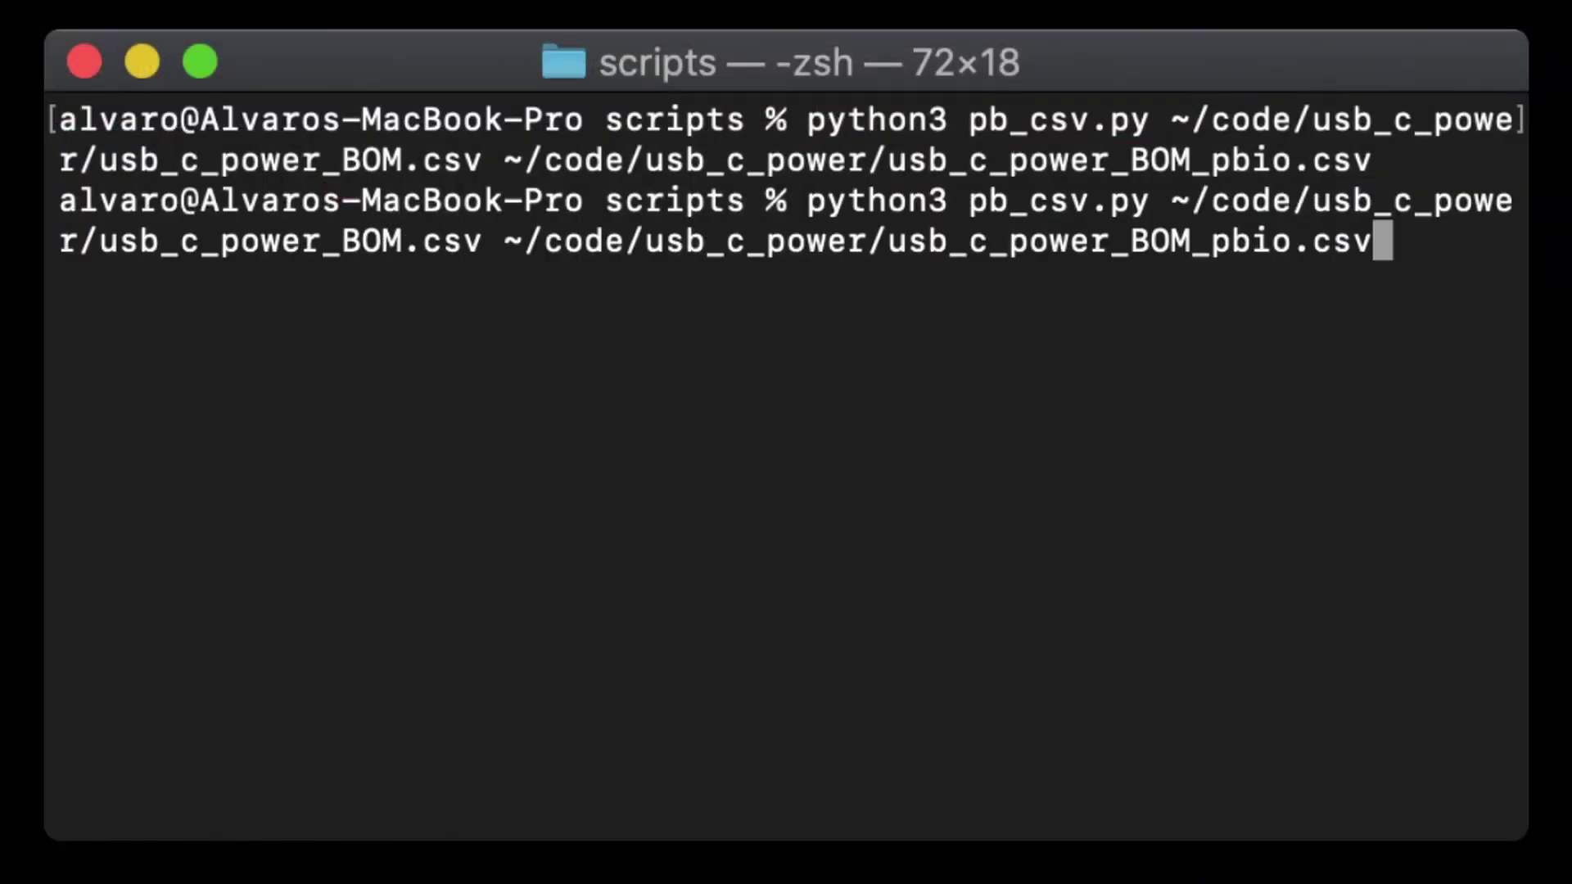
{"action": "key", "text": "Return"}
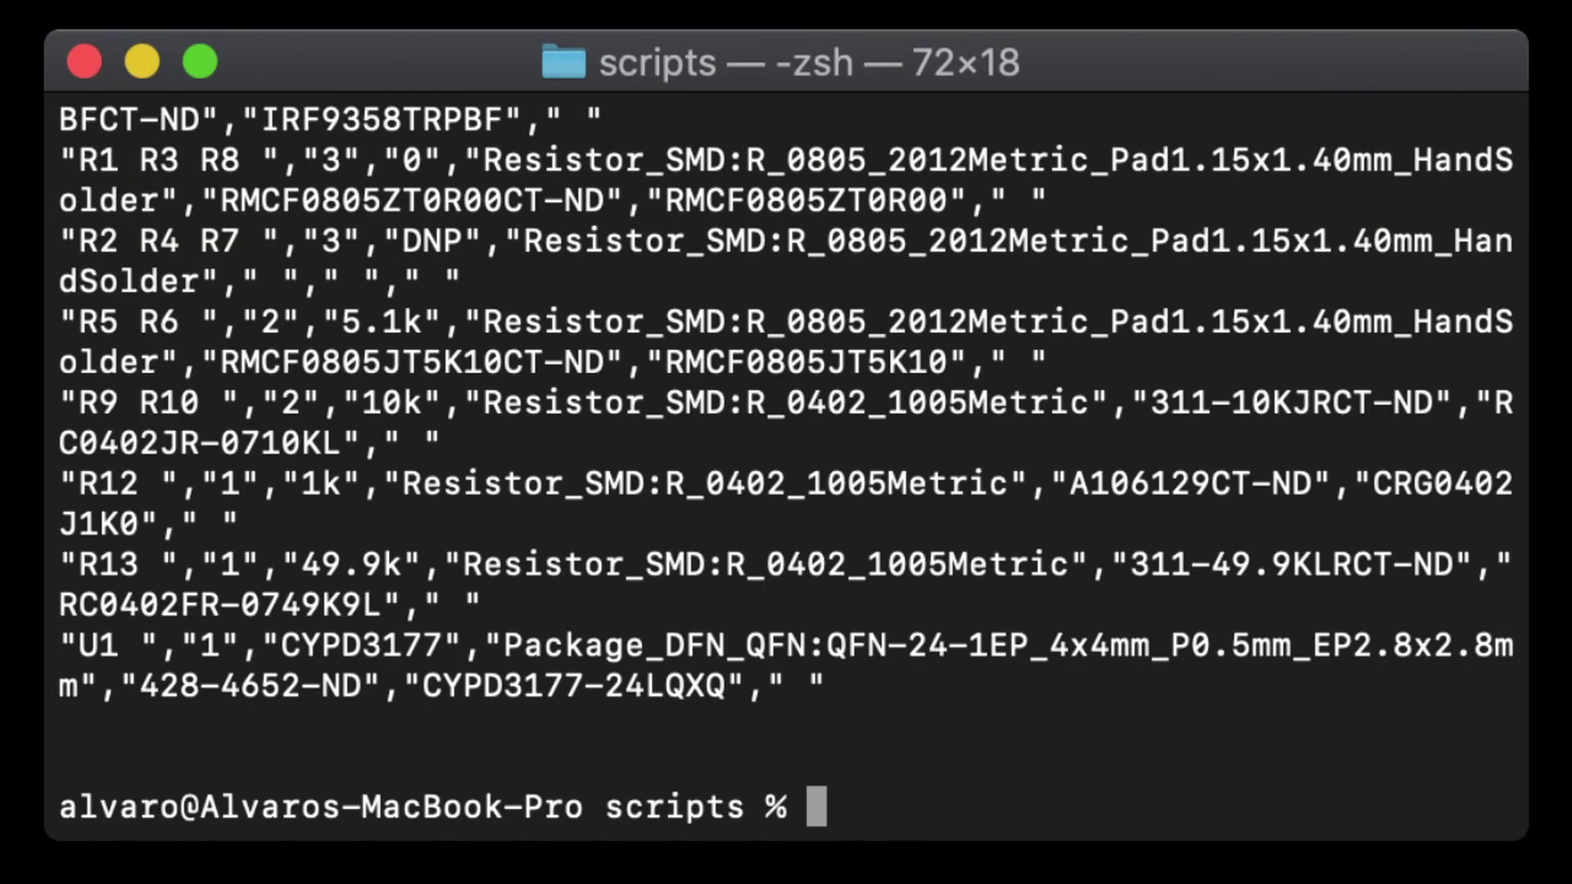
{"action": "scroll", "coordinate": [786, 467], "scroll_direction": "up", "scroll_amount": 10}
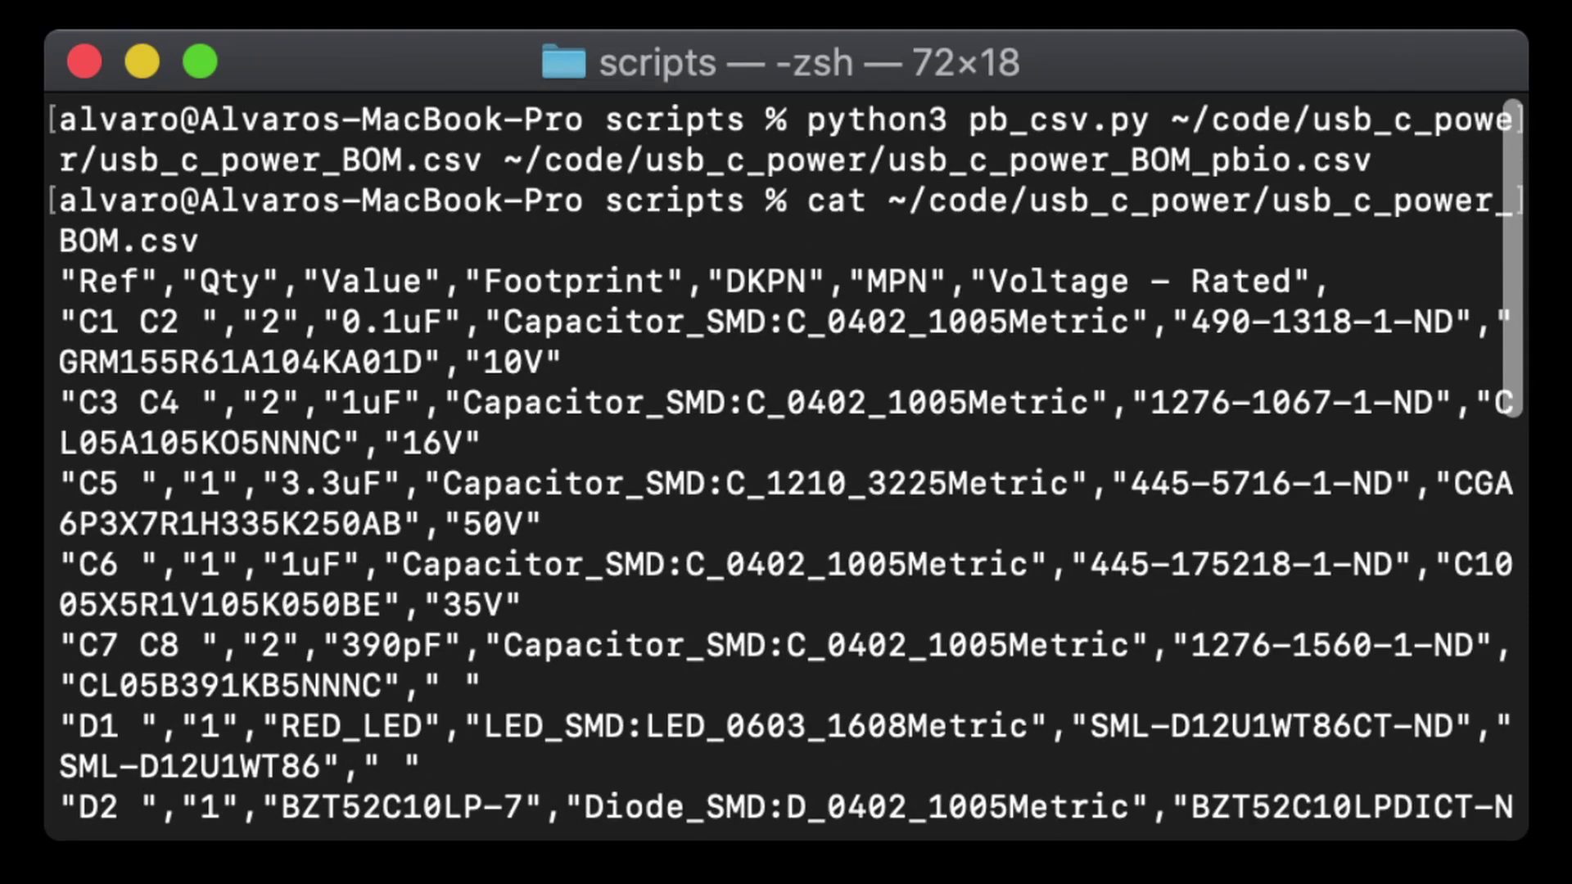
{"action": "scroll", "coordinate": [786, 461], "scroll_direction": "down", "scroll_amount": 1}
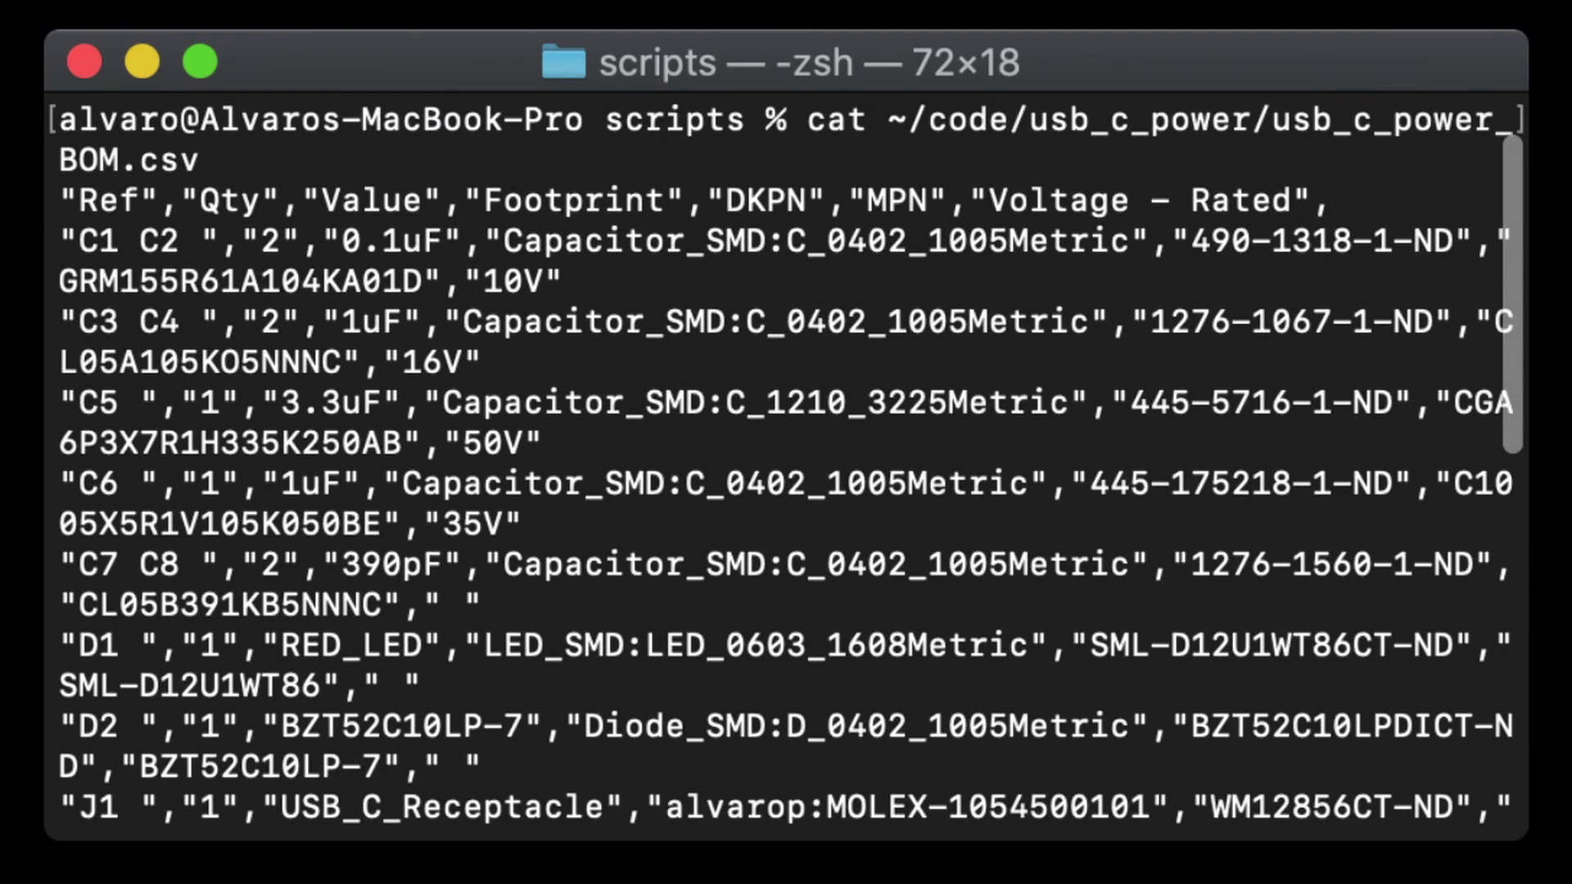
{"action": "scroll", "coordinate": [786, 467], "scroll_direction": "down", "scroll_amount": 10}
Step: Clear the terminal and rerun pb_csv.py to produce usb_c_power_BOM_pbio.csv
{"action": "key", "text": "super+k"}
{"action": "key", "text": "Up"}
{"action": "key", "text": "Up"}
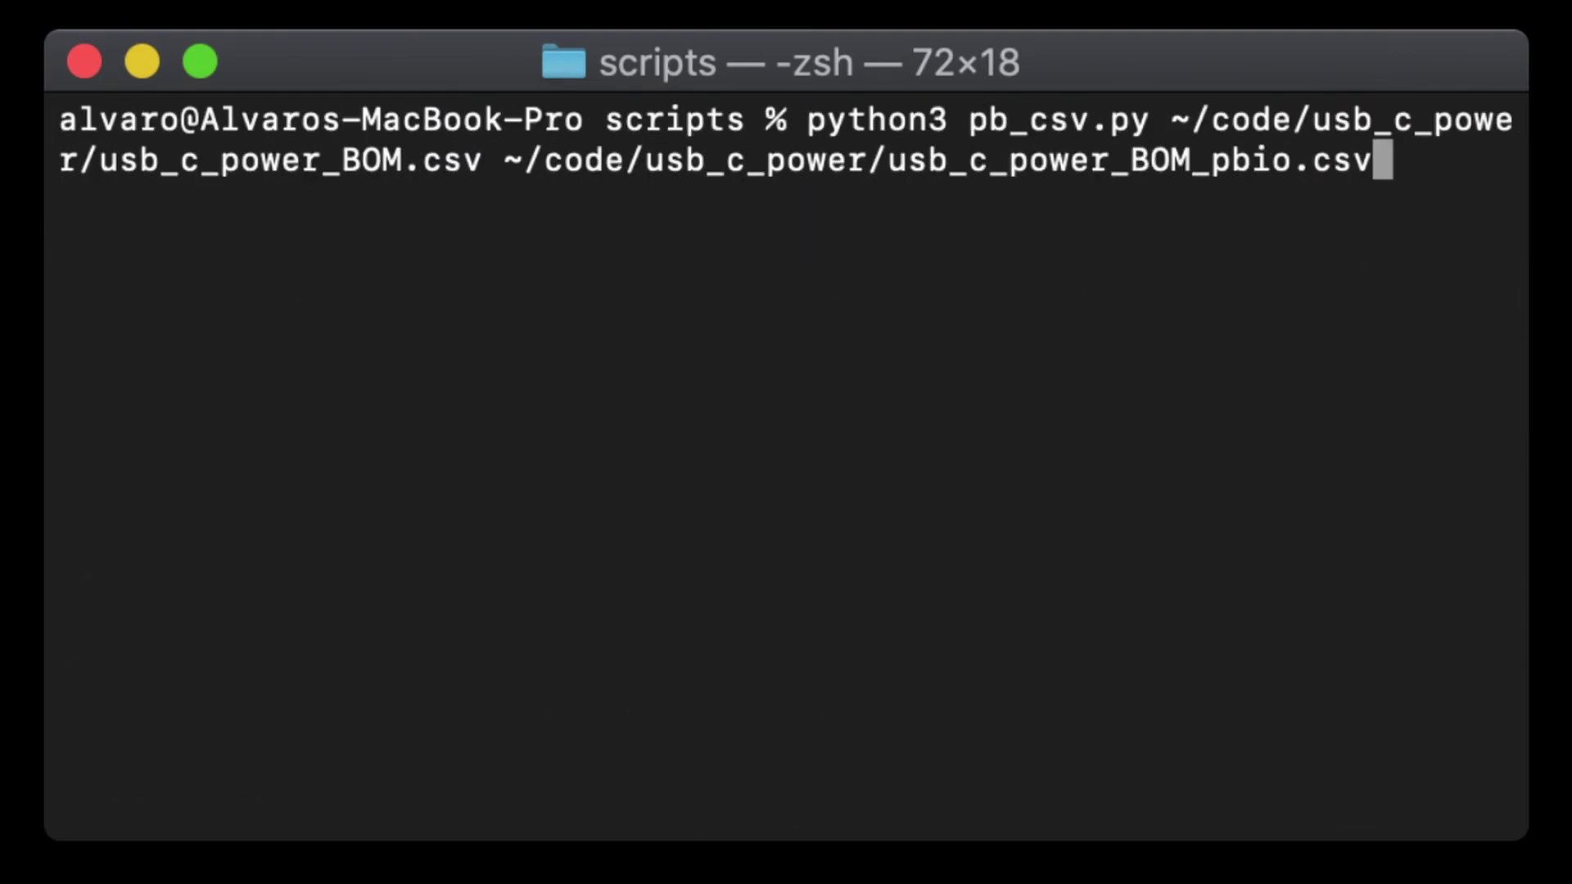
{"action": "key", "text": "Return"}
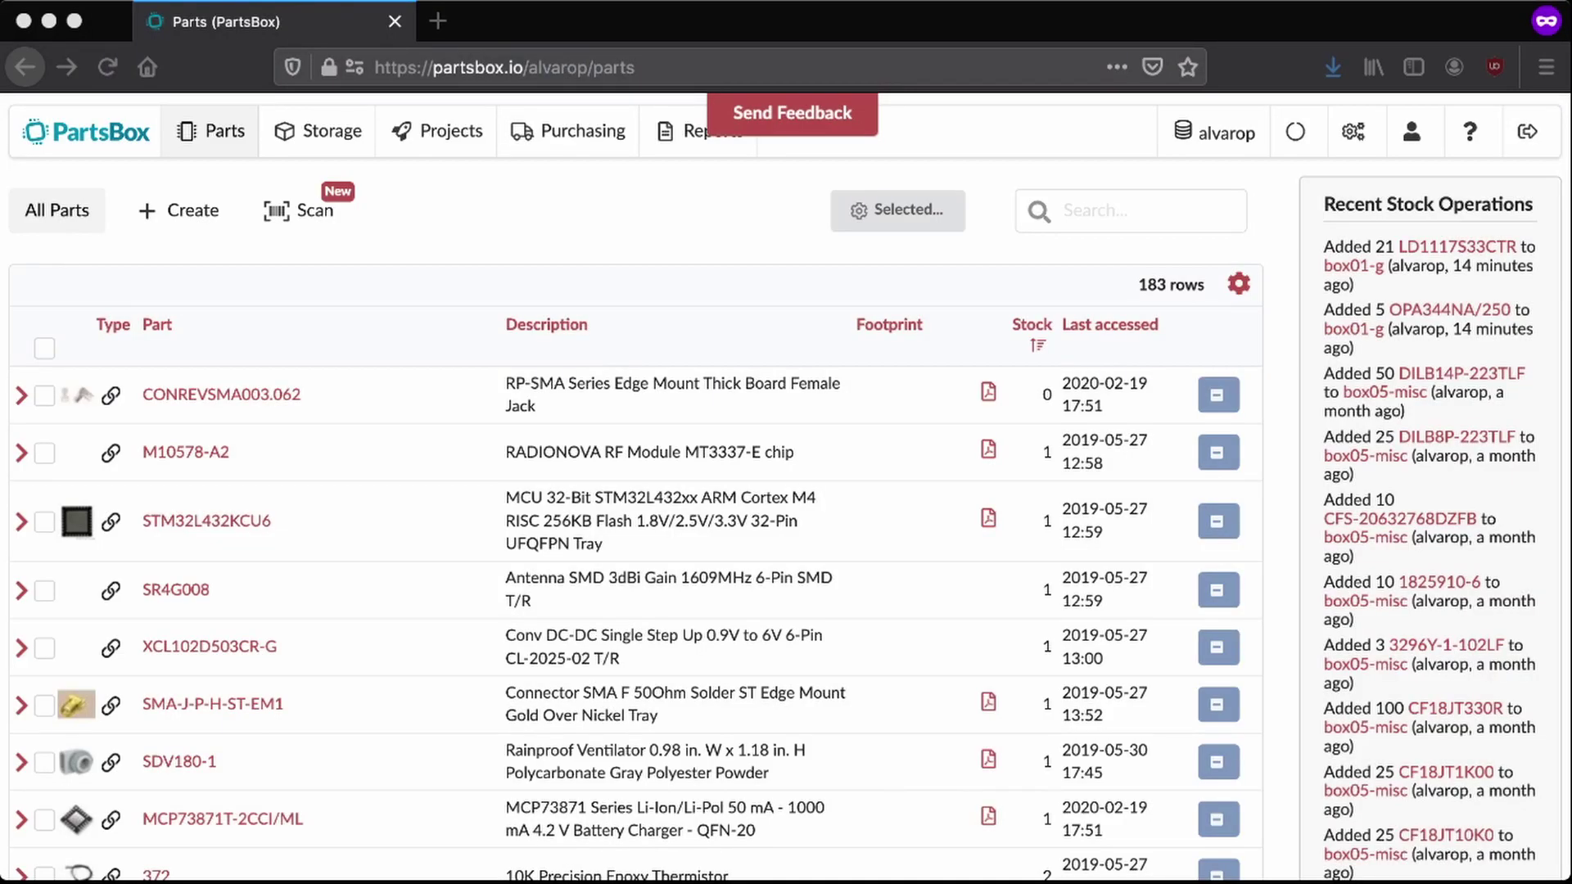
Step: Start a project BOM import in PartsBox and upload usb_c_power_BOM_pbio.csv
{"action": "left_click", "coordinate": [25, 67]}
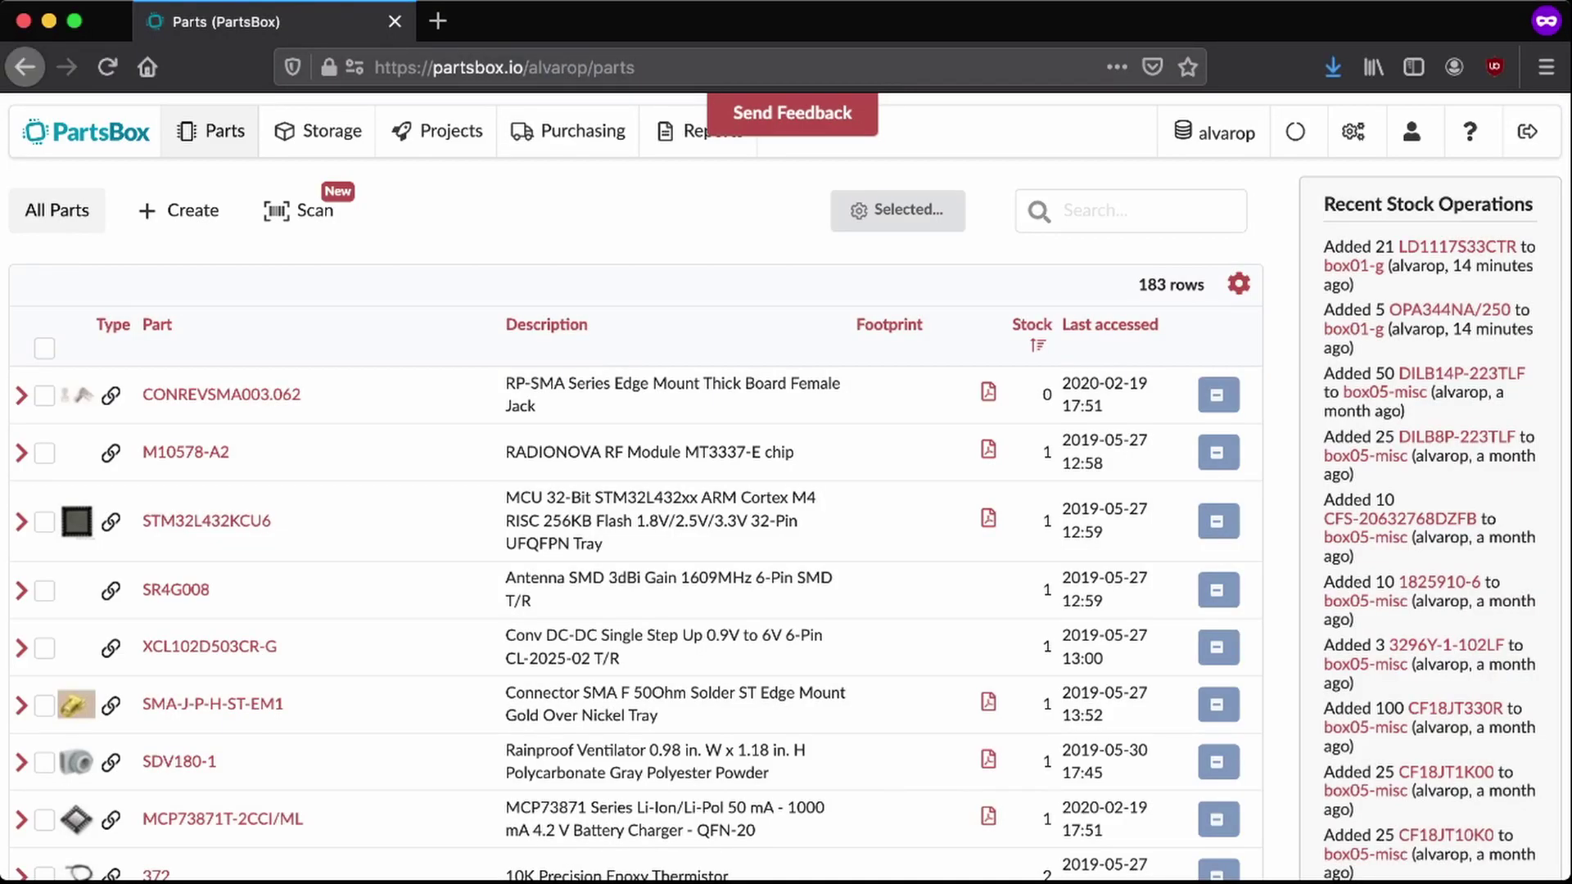
{"action": "left_click", "coordinate": [438, 131]}
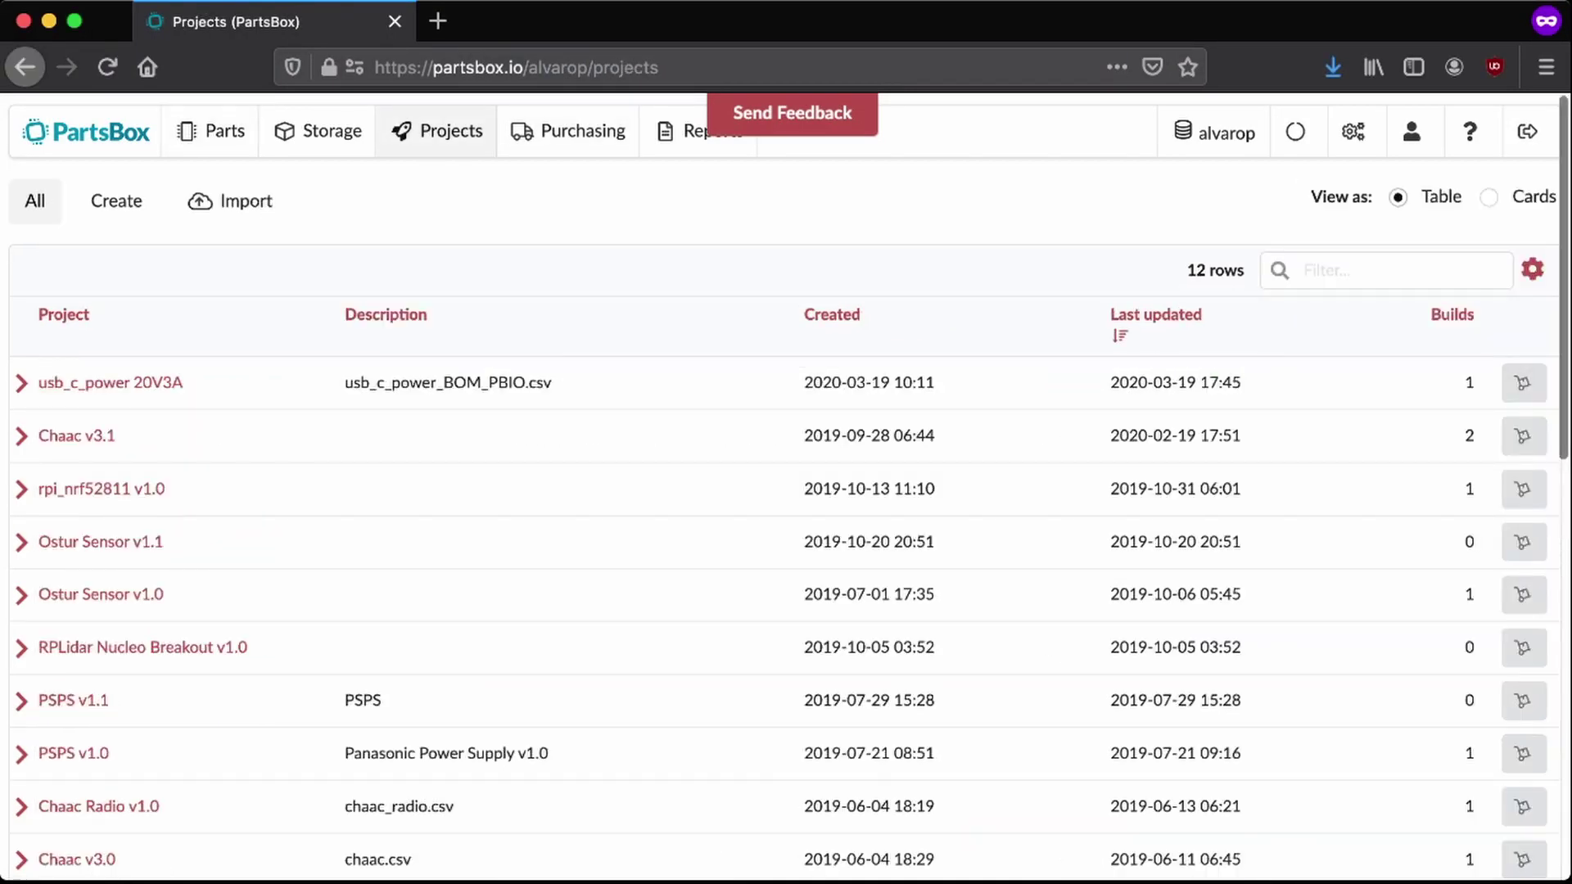
{"action": "left_click", "coordinate": [230, 201]}
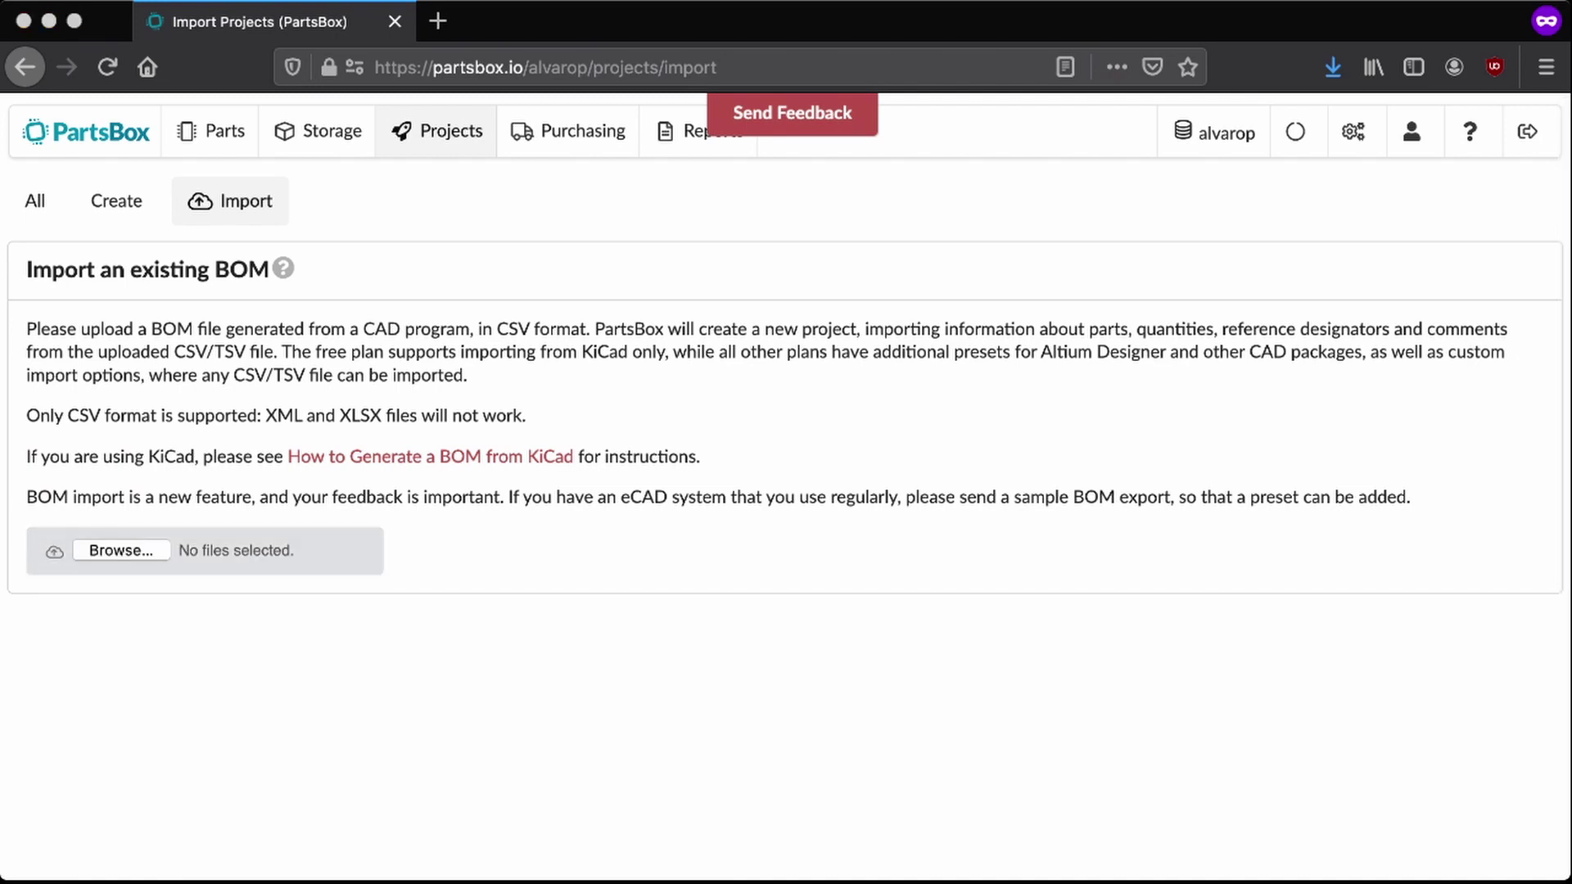
{"action": "key", "text": "Return"}
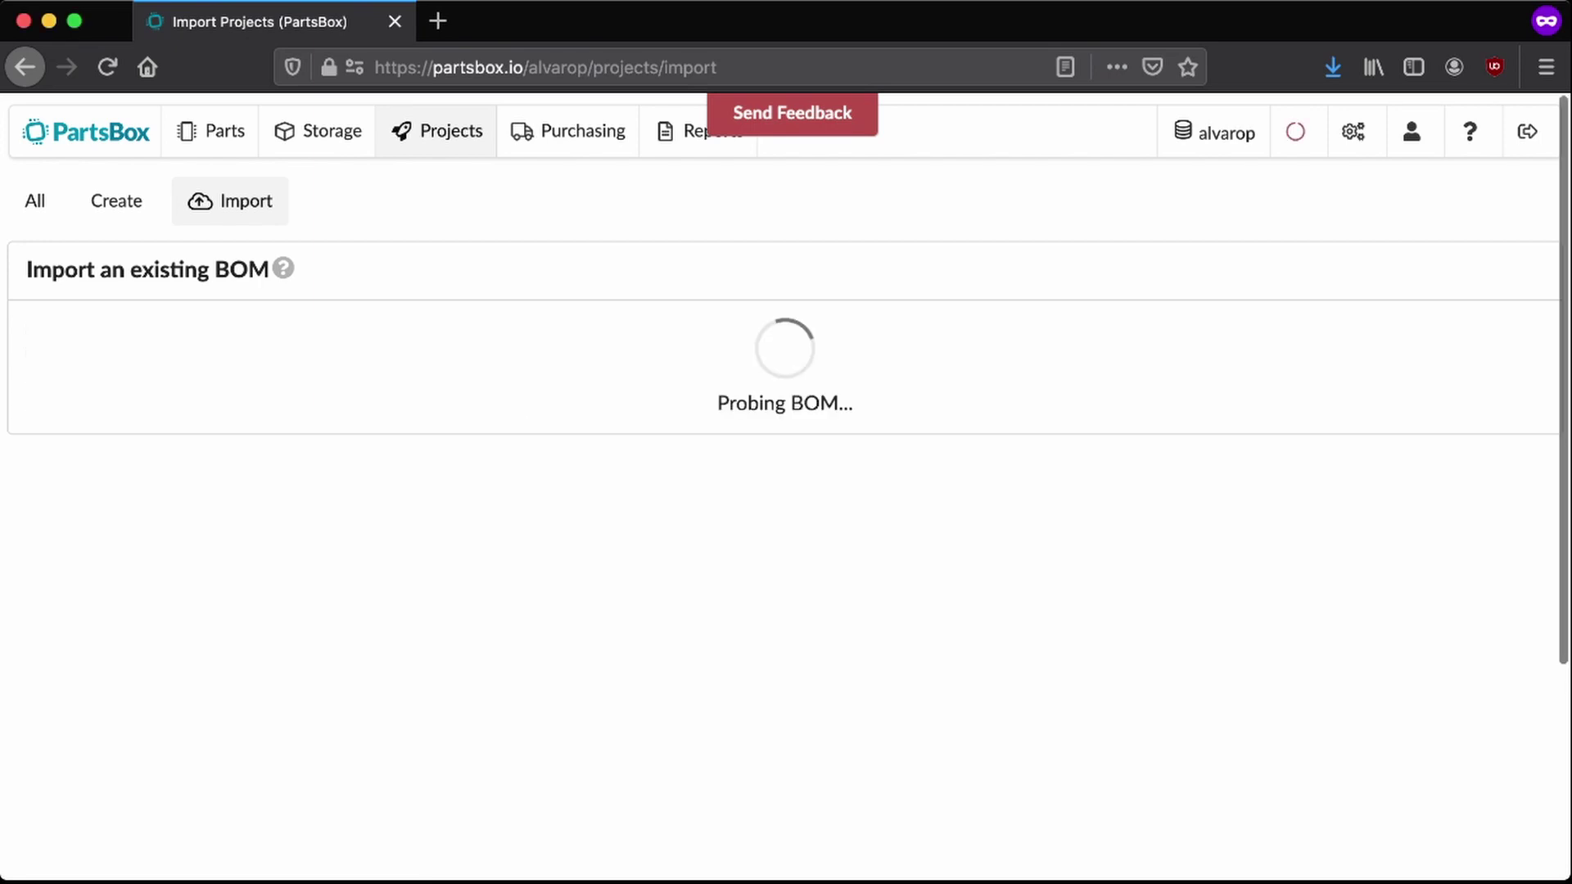
Step: Review the parsed BOM rows with the page zoom set to 90%
{"action": "scroll", "coordinate": [786, 491], "scroll_direction": "up", "scroll_amount": 10}
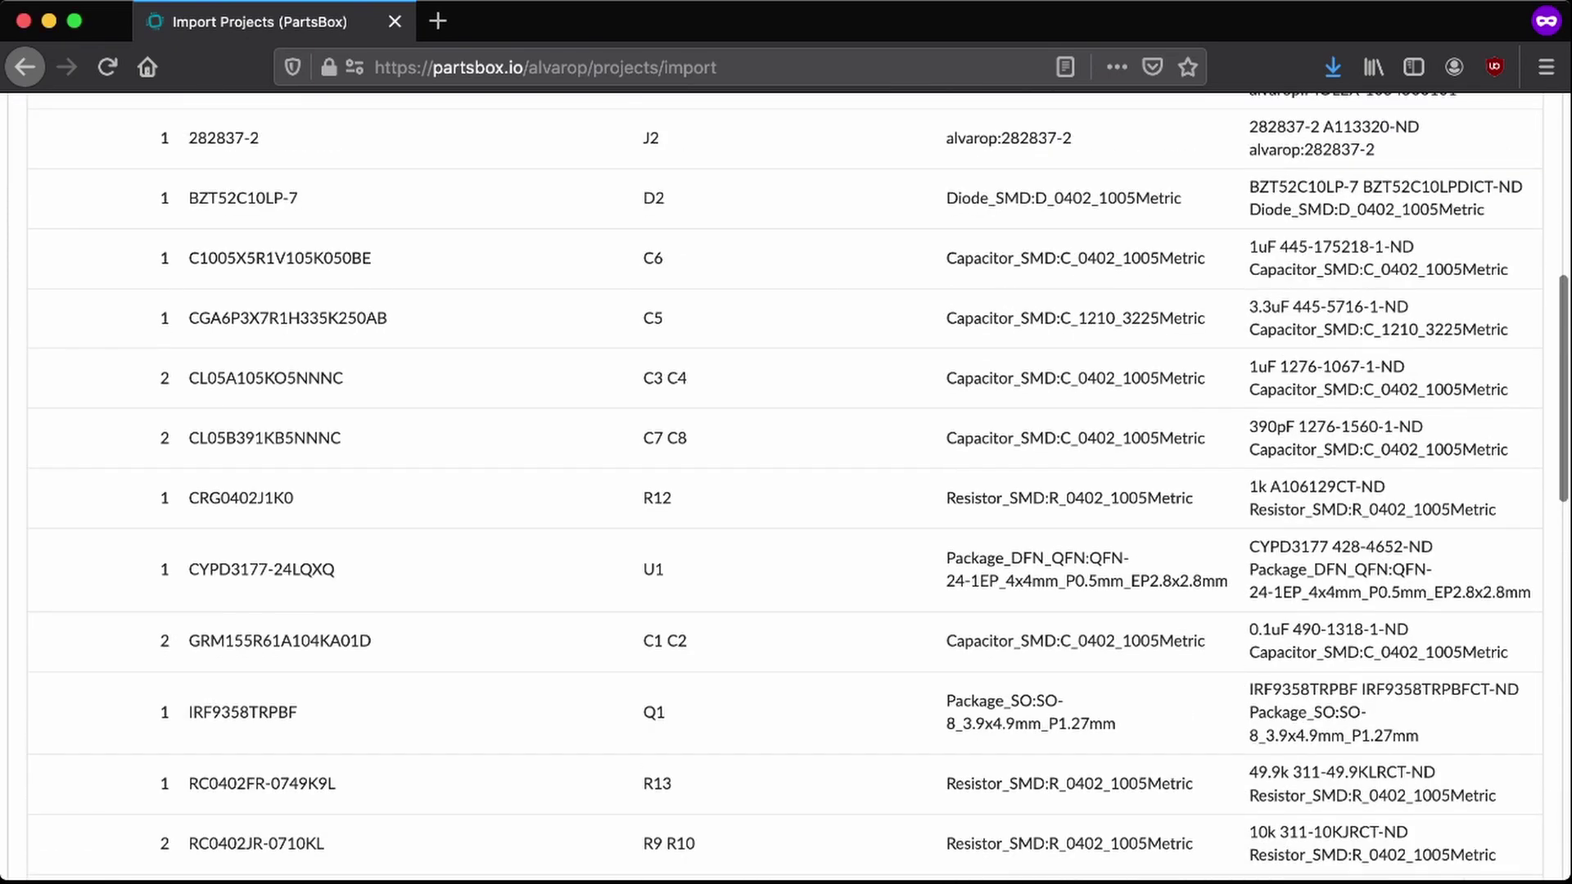
{"action": "key", "text": "super+minus"}
{"action": "key", "text": "super+minus"}
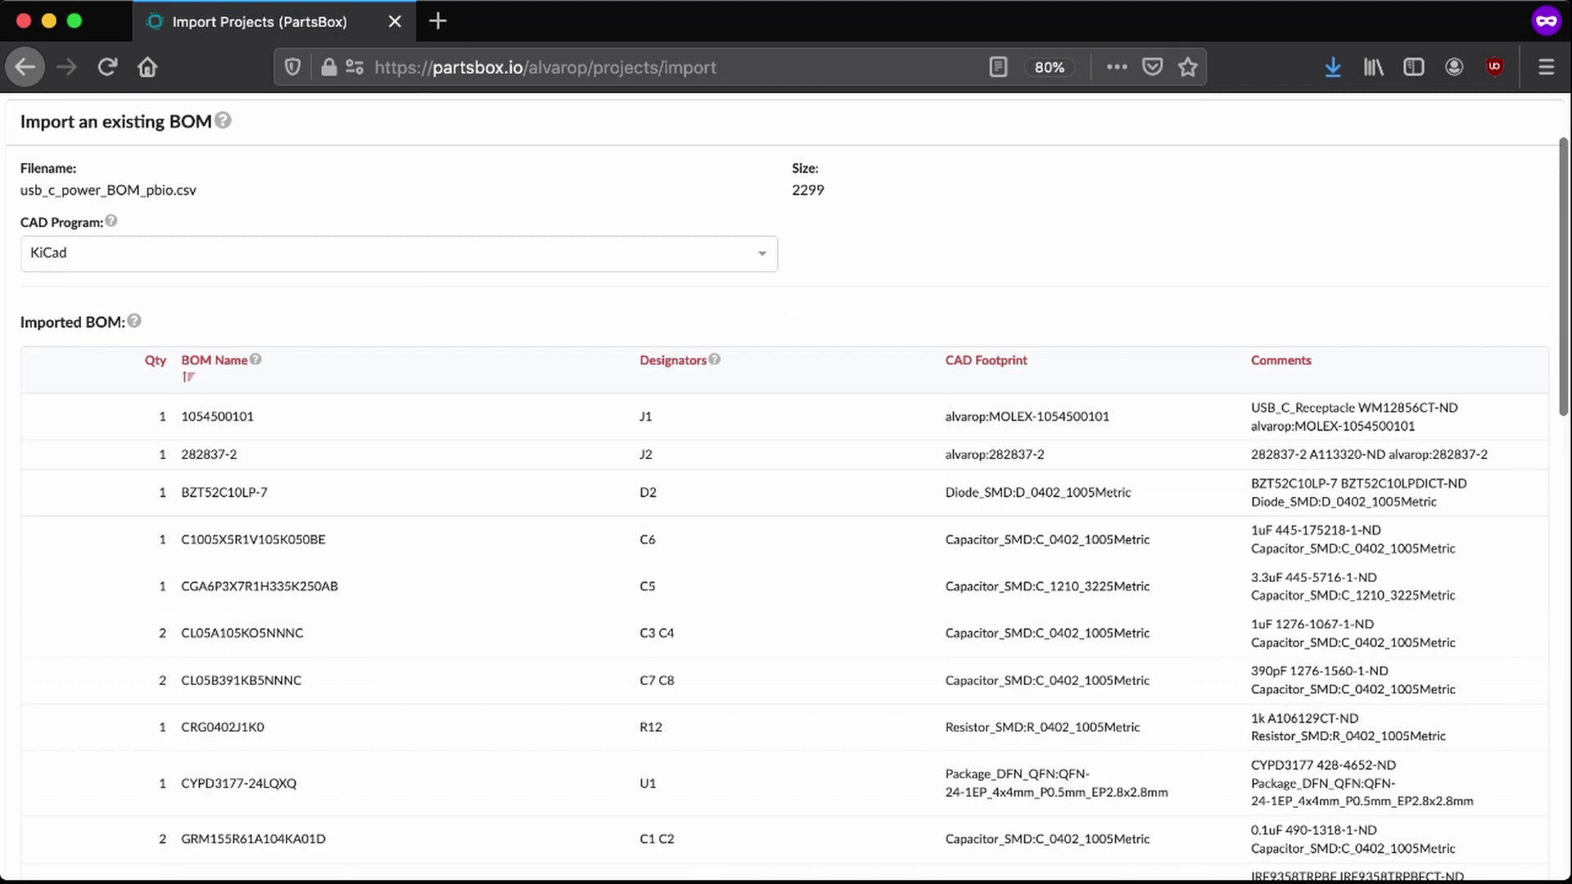
{"action": "key", "text": "super+plus"}
{"action": "scroll", "coordinate": [786, 491], "scroll_direction": "up", "scroll_amount": 3}
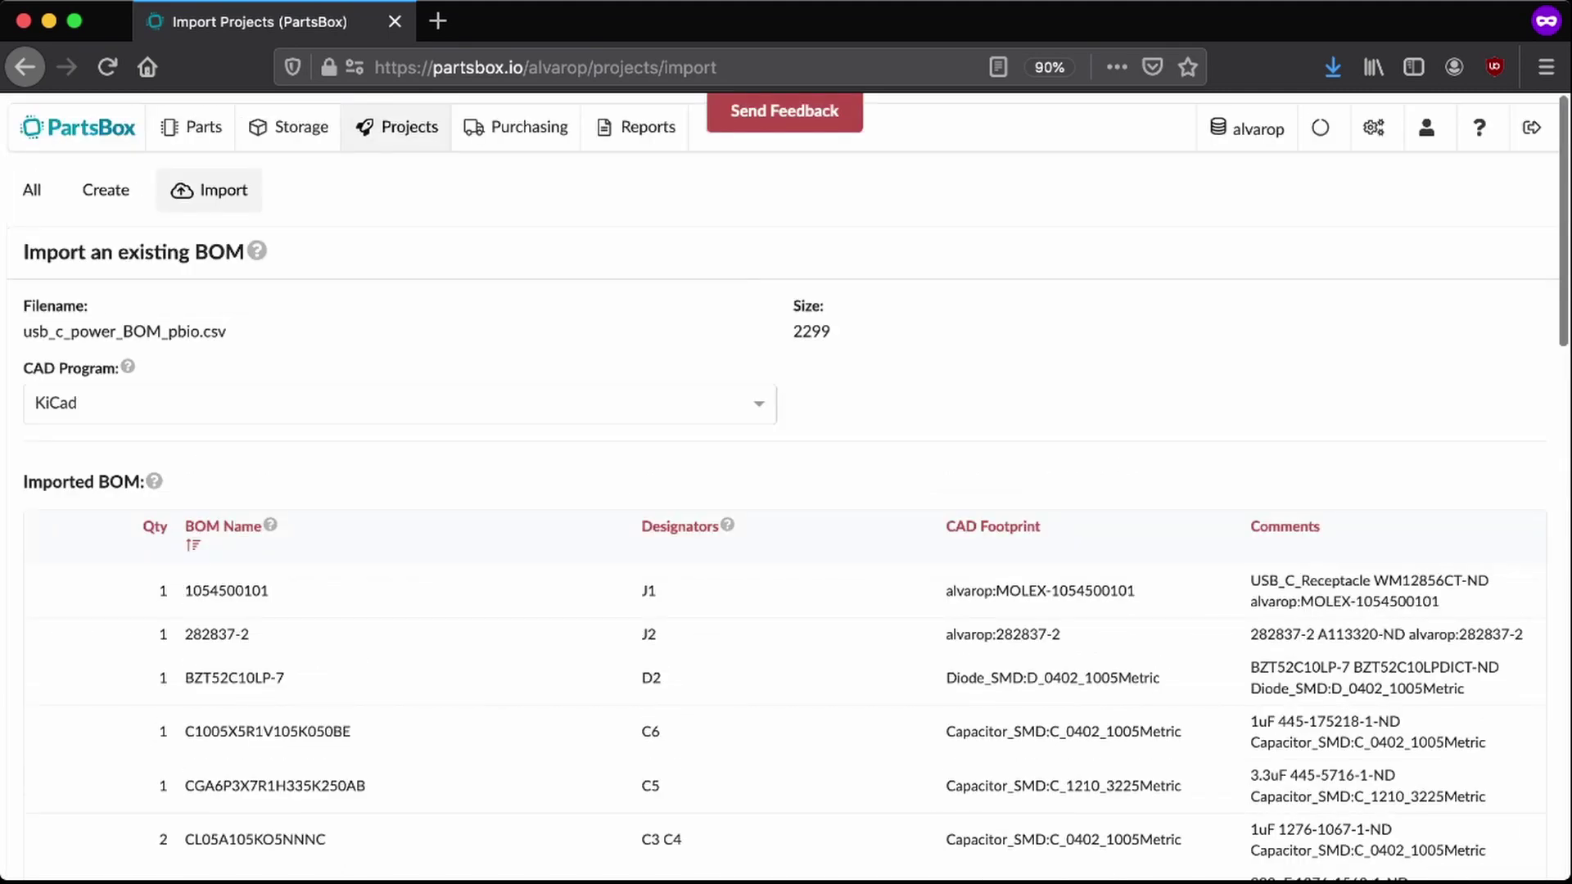
{"action": "scroll", "coordinate": [785, 491], "scroll_direction": "down", "scroll_amount": 3}
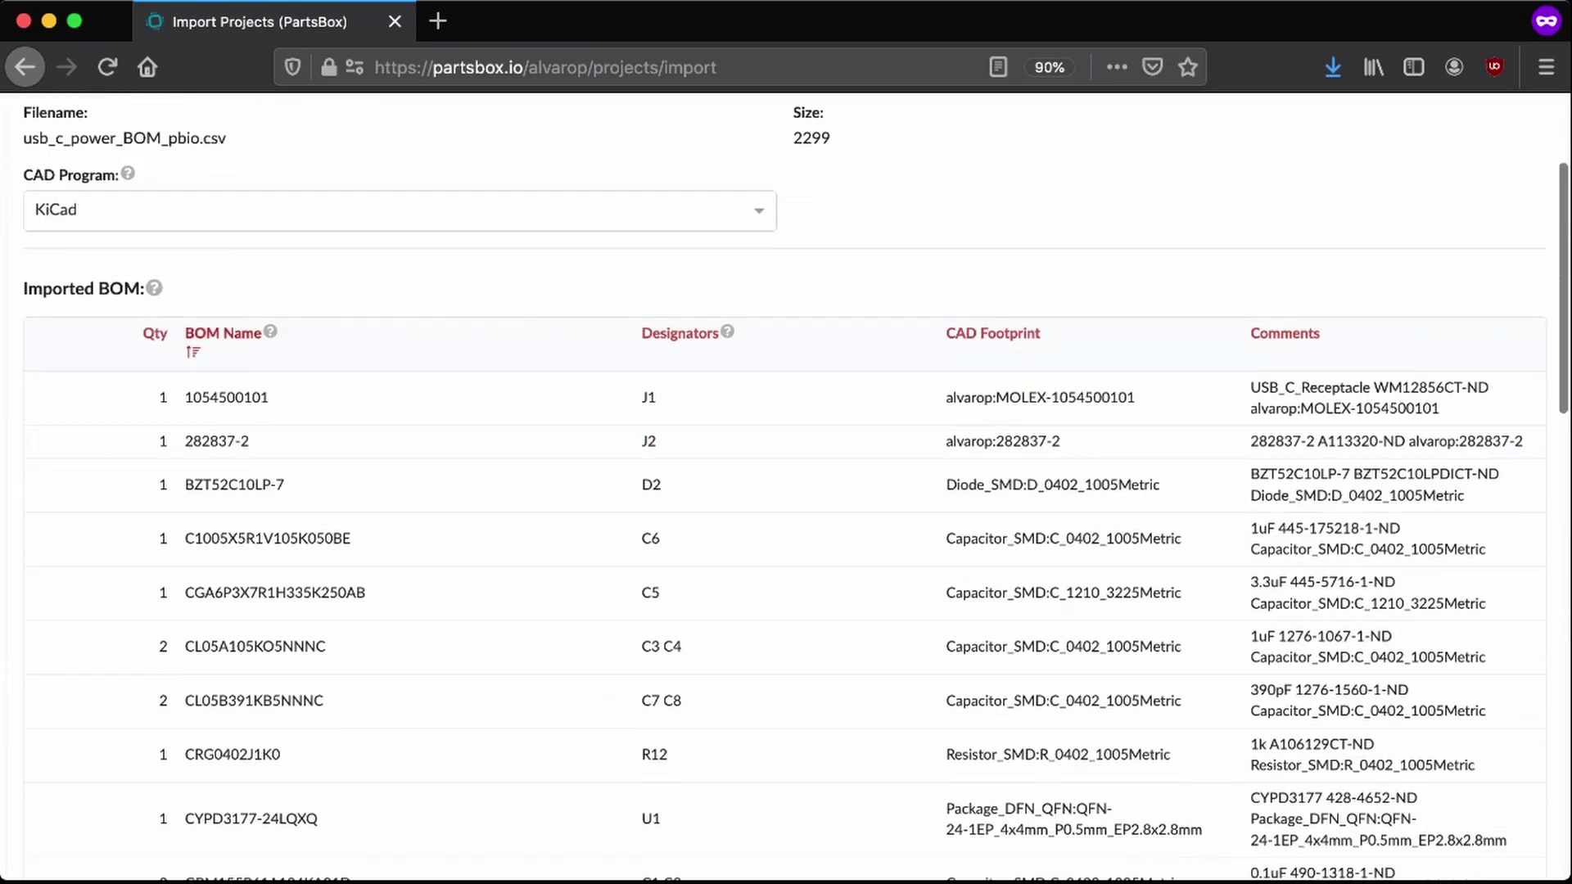
{"action": "scroll", "coordinate": [786, 491], "scroll_direction": "down", "scroll_amount": 1}
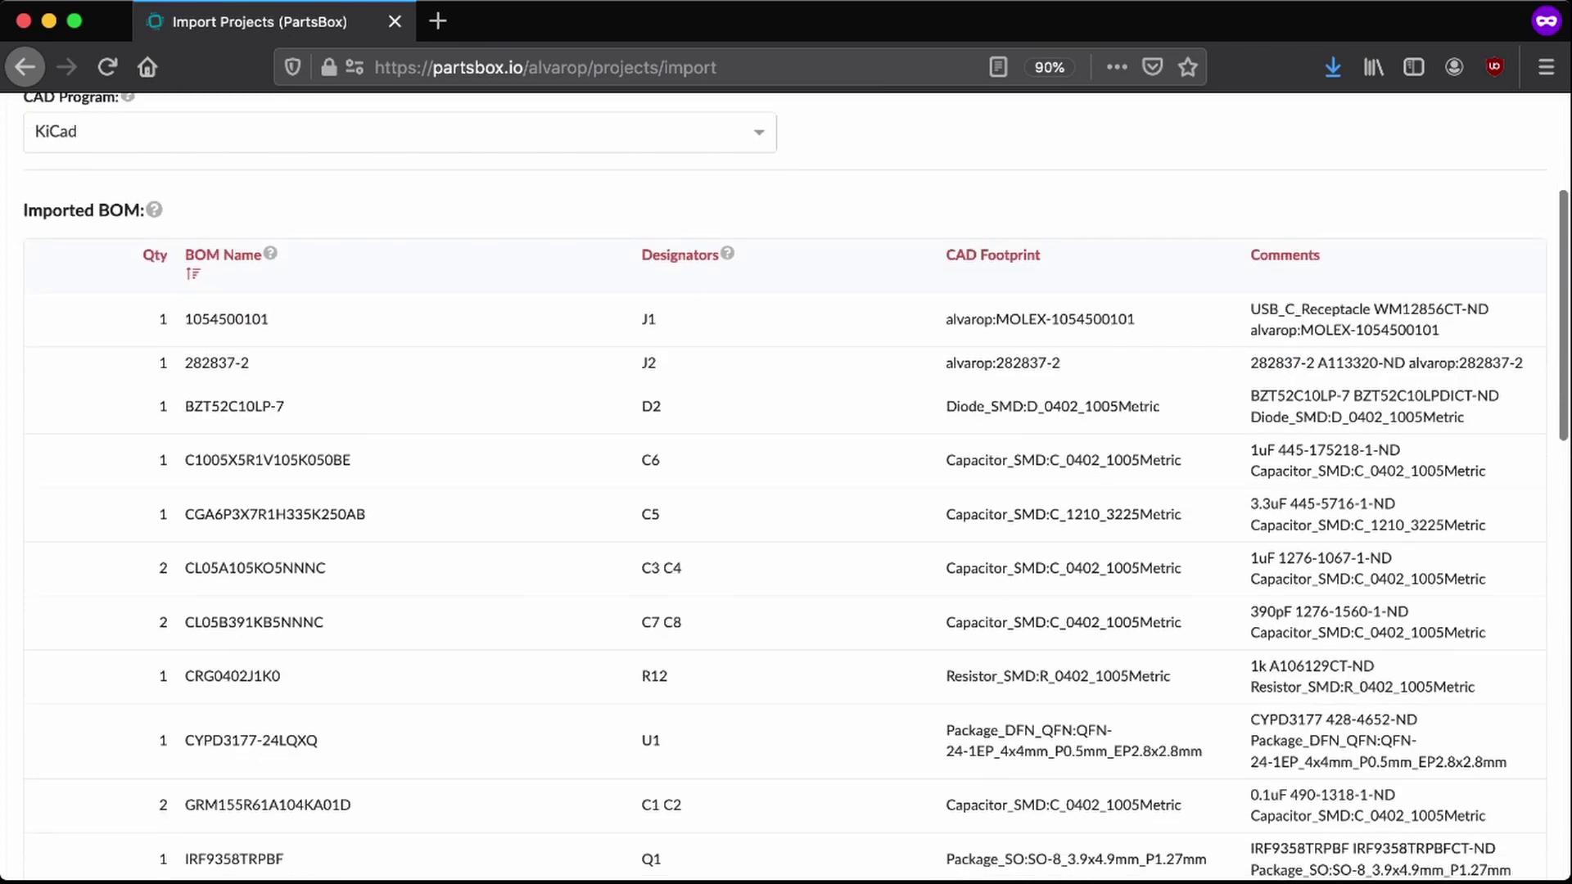
{"action": "key", "text": "super+a"}
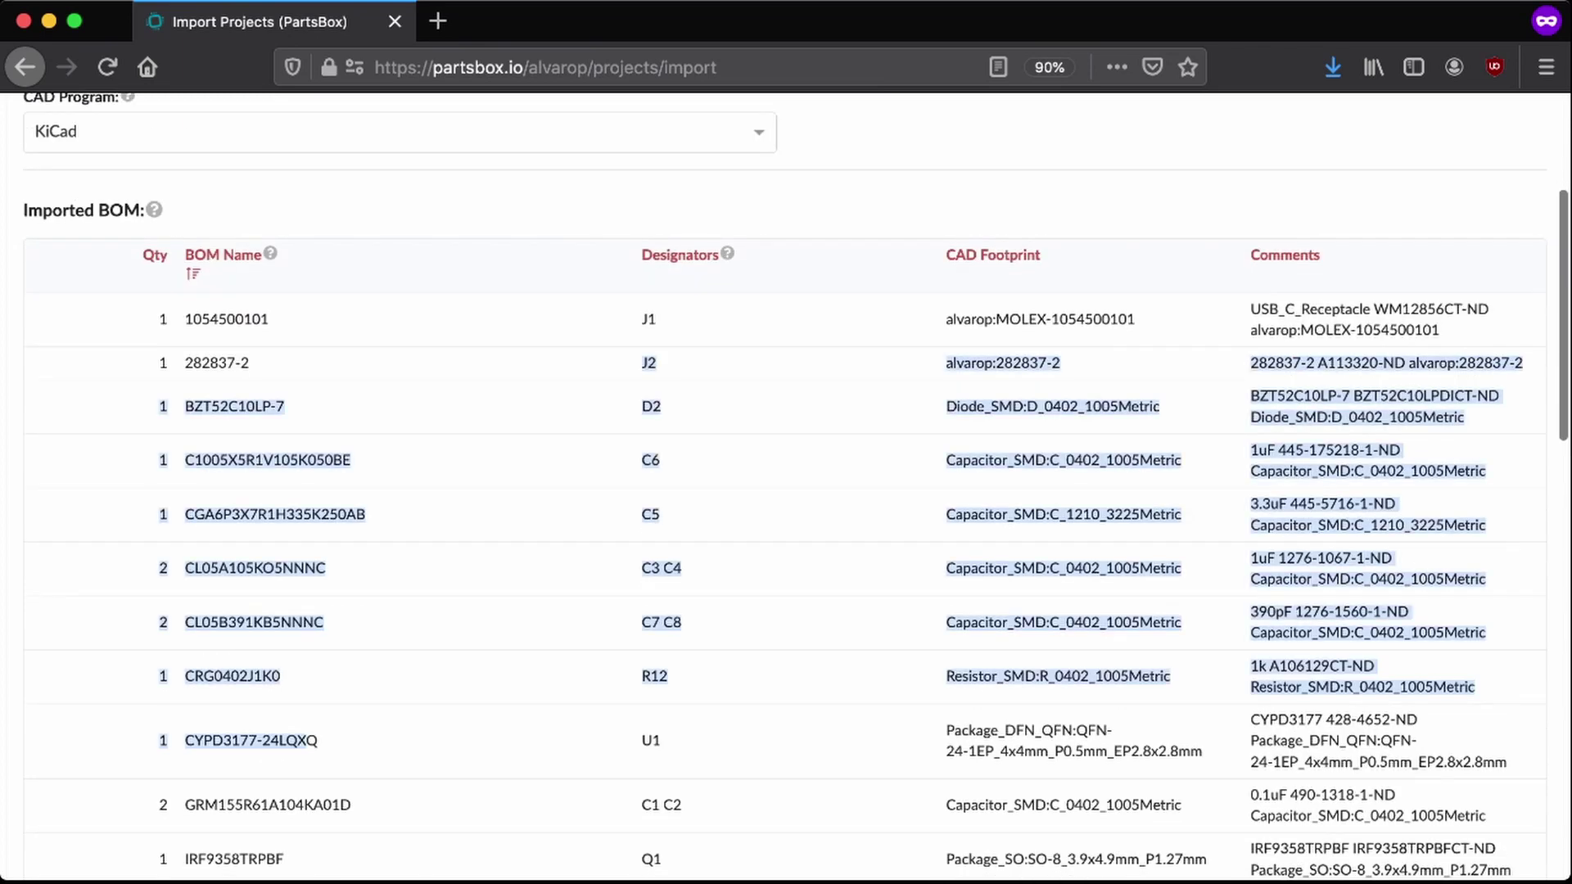
{"action": "scroll", "coordinate": [786, 492], "scroll_direction": "down", "scroll_amount": 1}
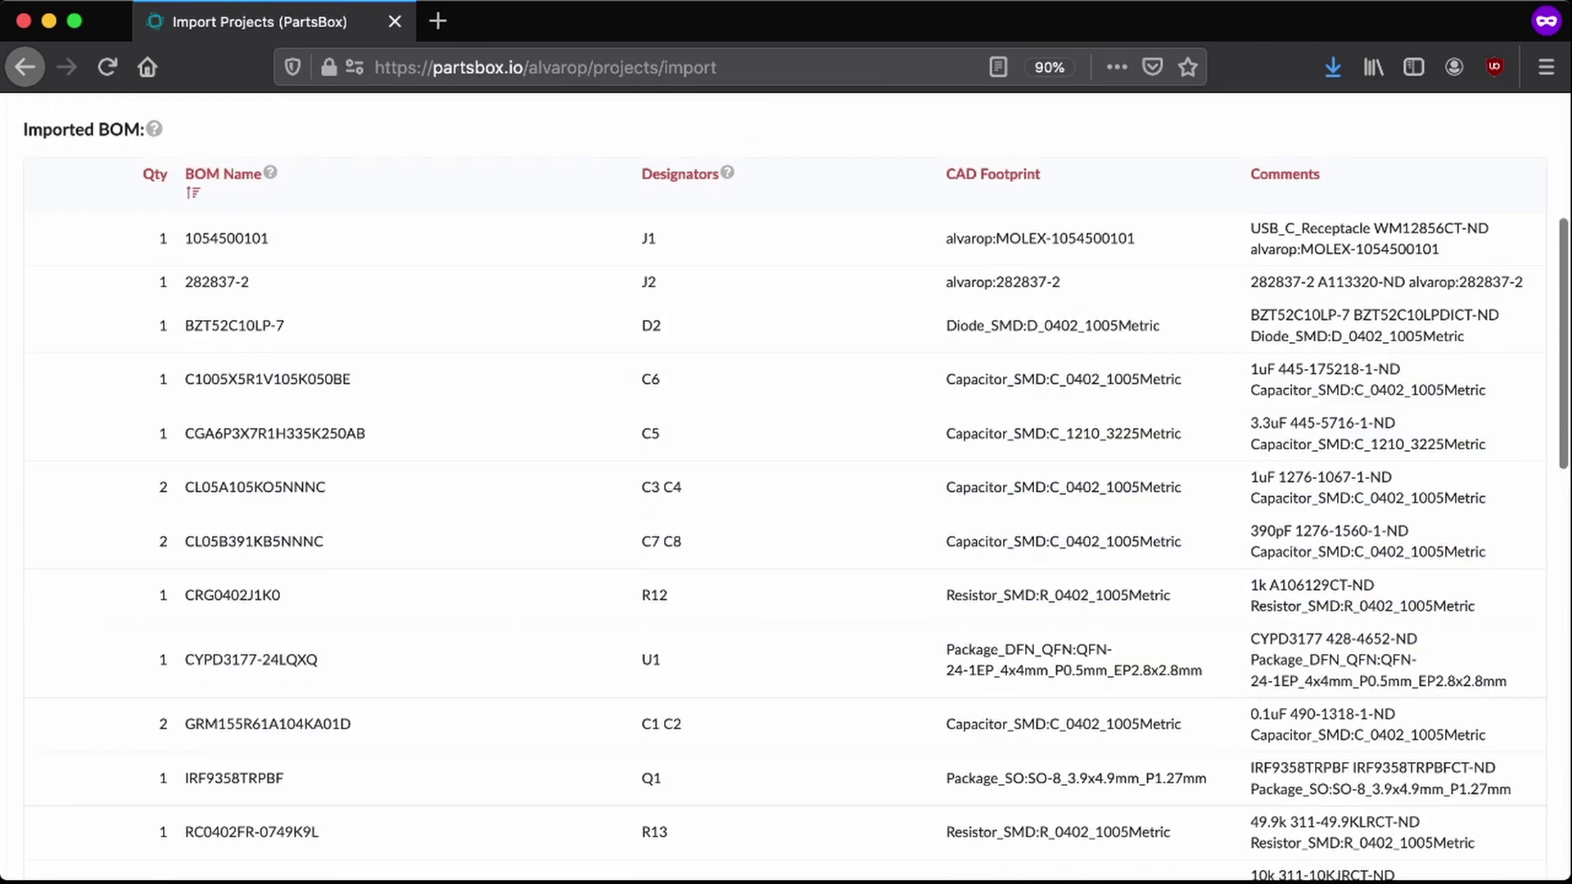
{"action": "scroll", "coordinate": [786, 491], "scroll_direction": "down", "scroll_amount": 3}
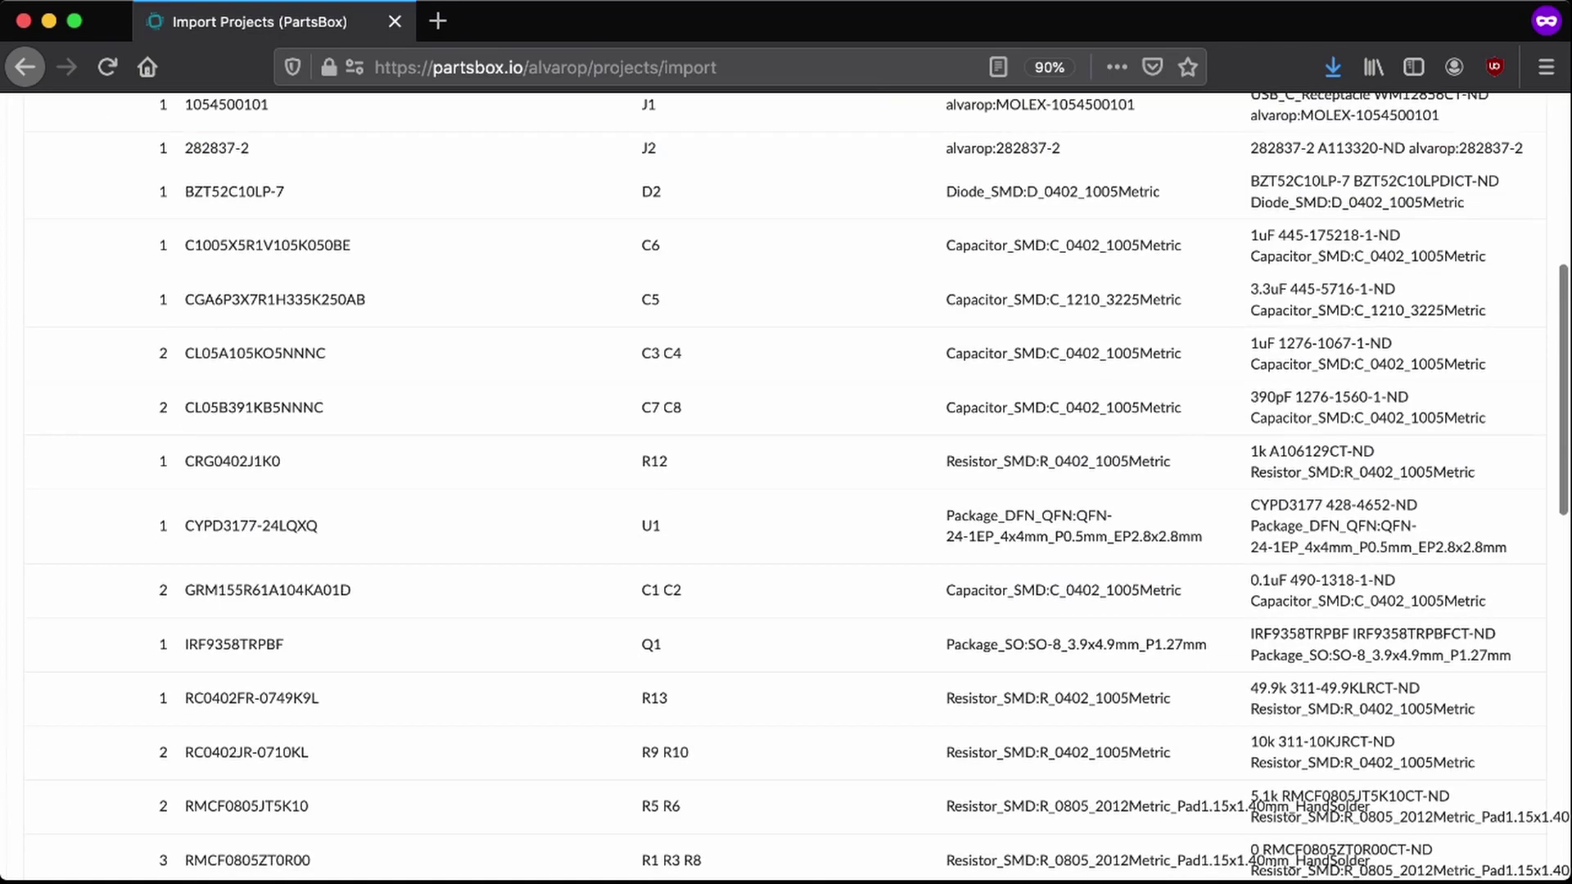
{"action": "scroll", "coordinate": [786, 491], "scroll_direction": "up", "scroll_amount": 4}
{"action": "scroll", "coordinate": [786, 492], "scroll_direction": "down", "scroll_amount": 10}
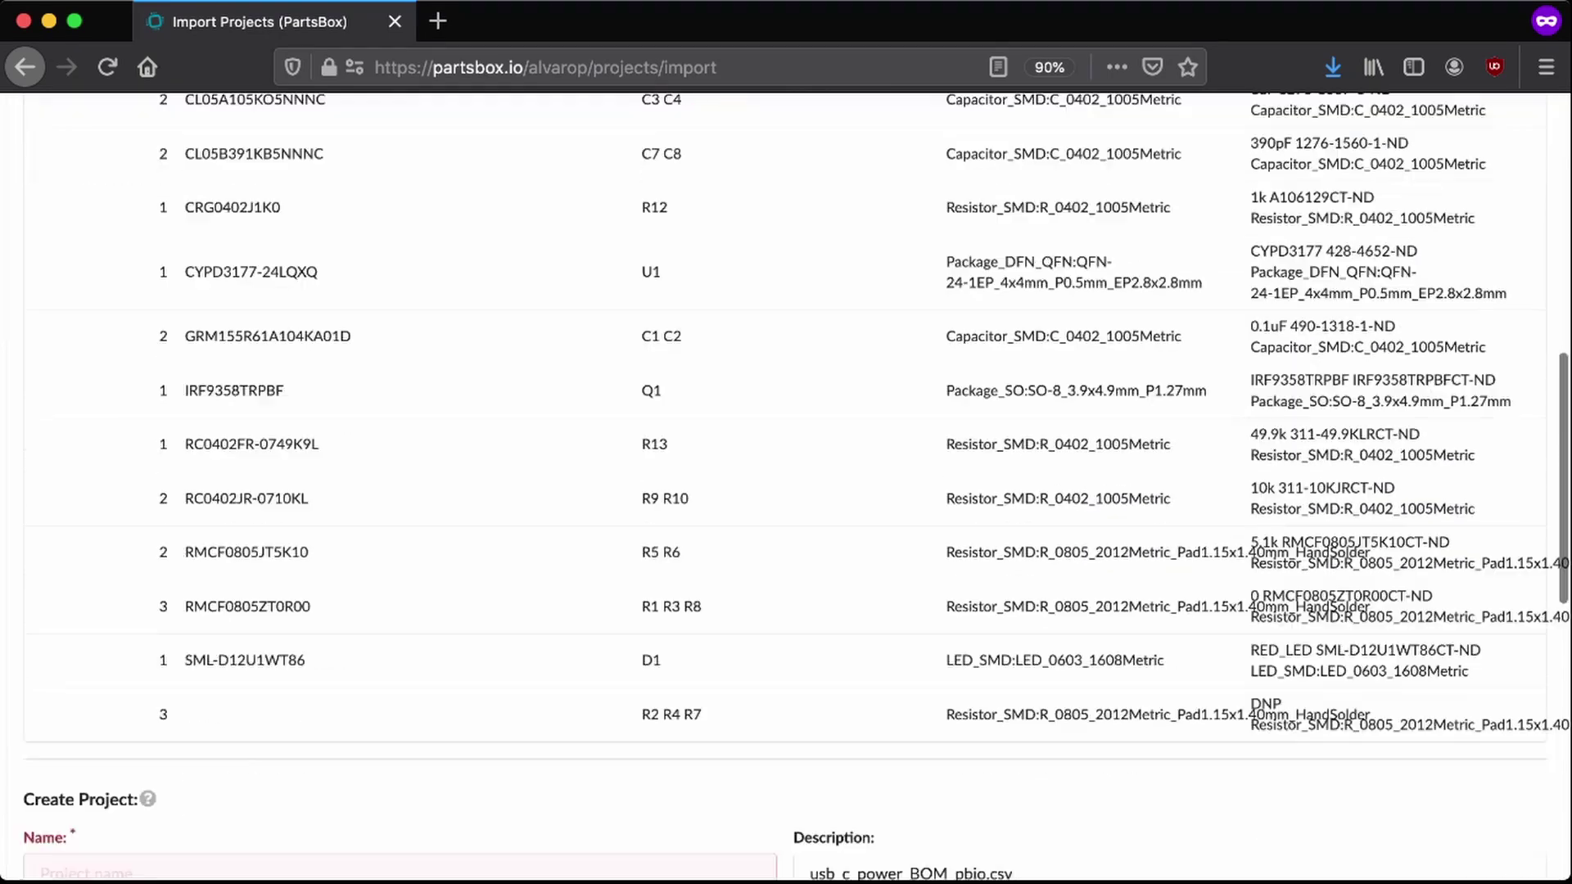
Step: Name the project 'USB C Power v1.1', clear the description, and import it
{"action": "left_click", "coordinate": [41, 612]}
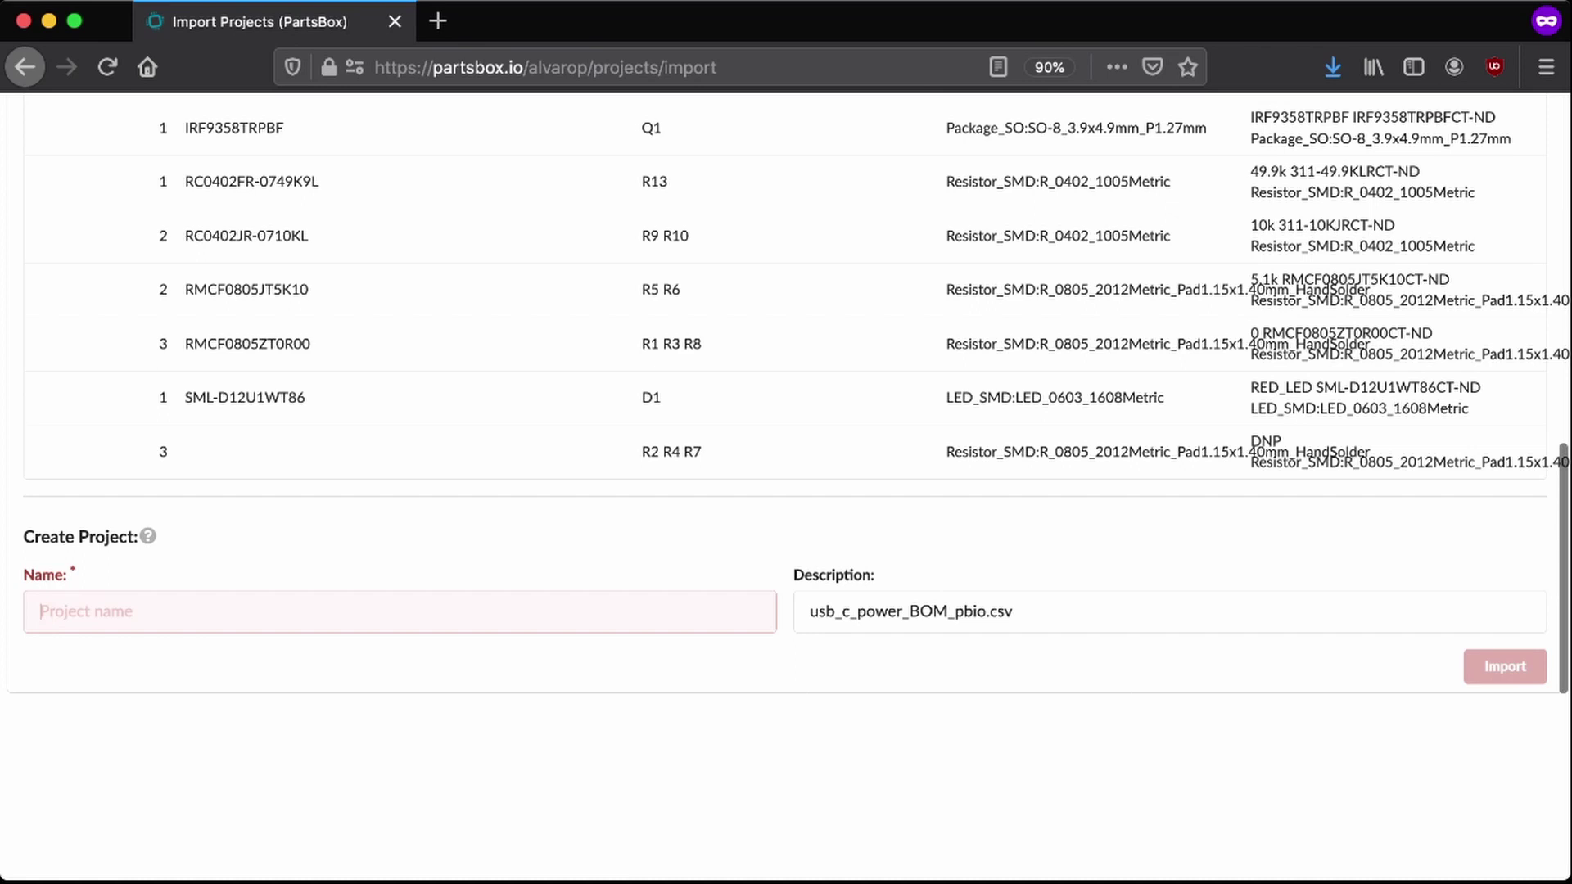
{"action": "type", "text": "USB C Power v1.1"}
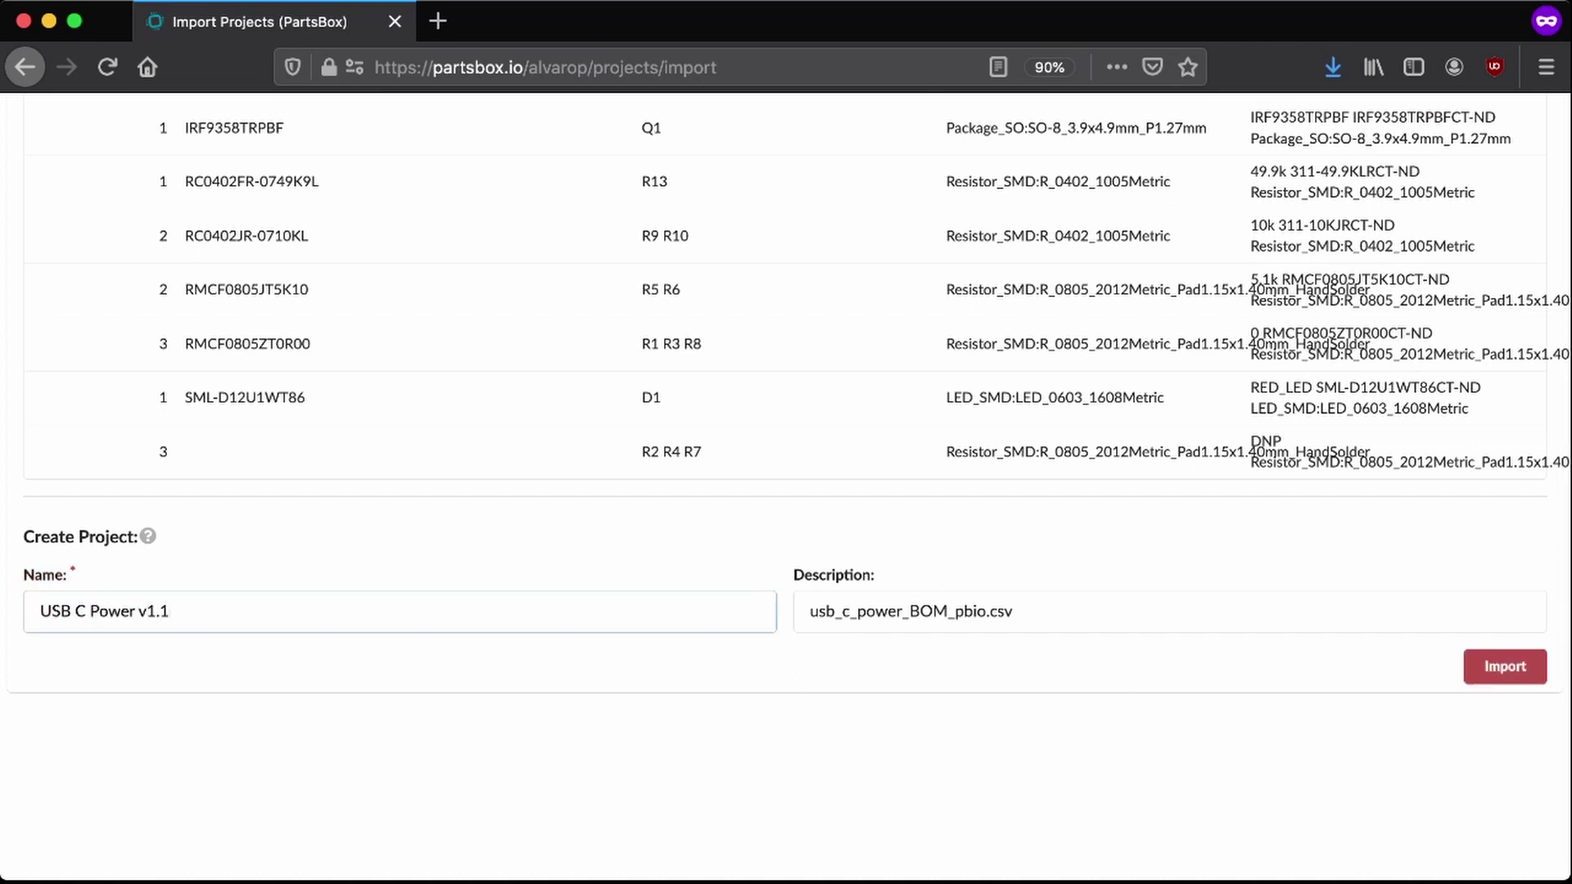
{"action": "key", "text": "Tab"}
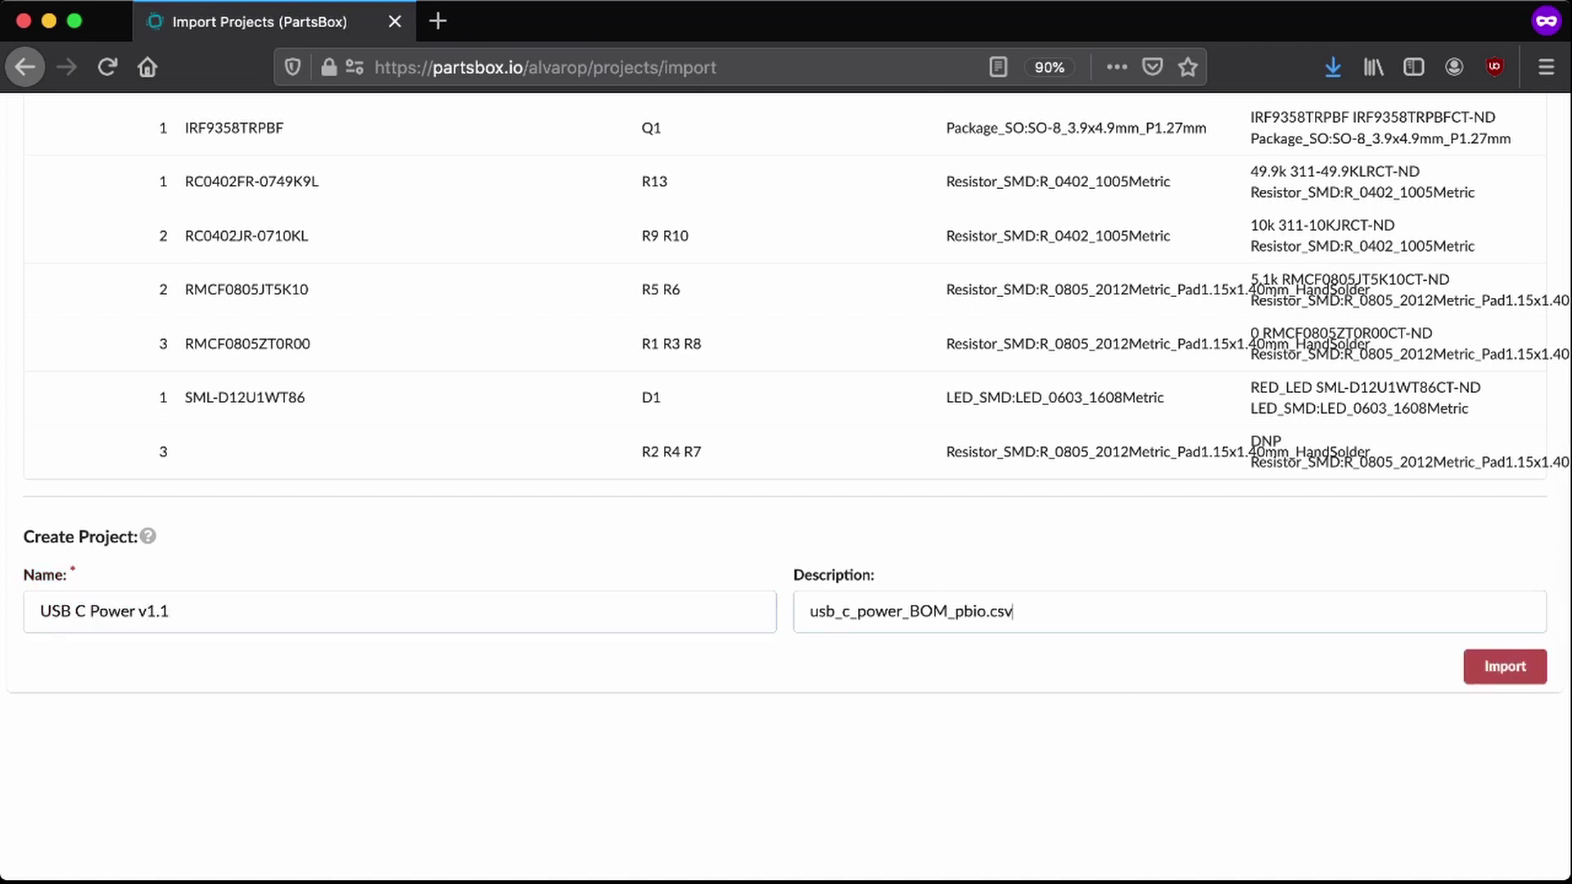
{"action": "key", "text": "super+a"}
{"action": "key", "text": "BackSpace"}
{"action": "key", "text": "Return"}
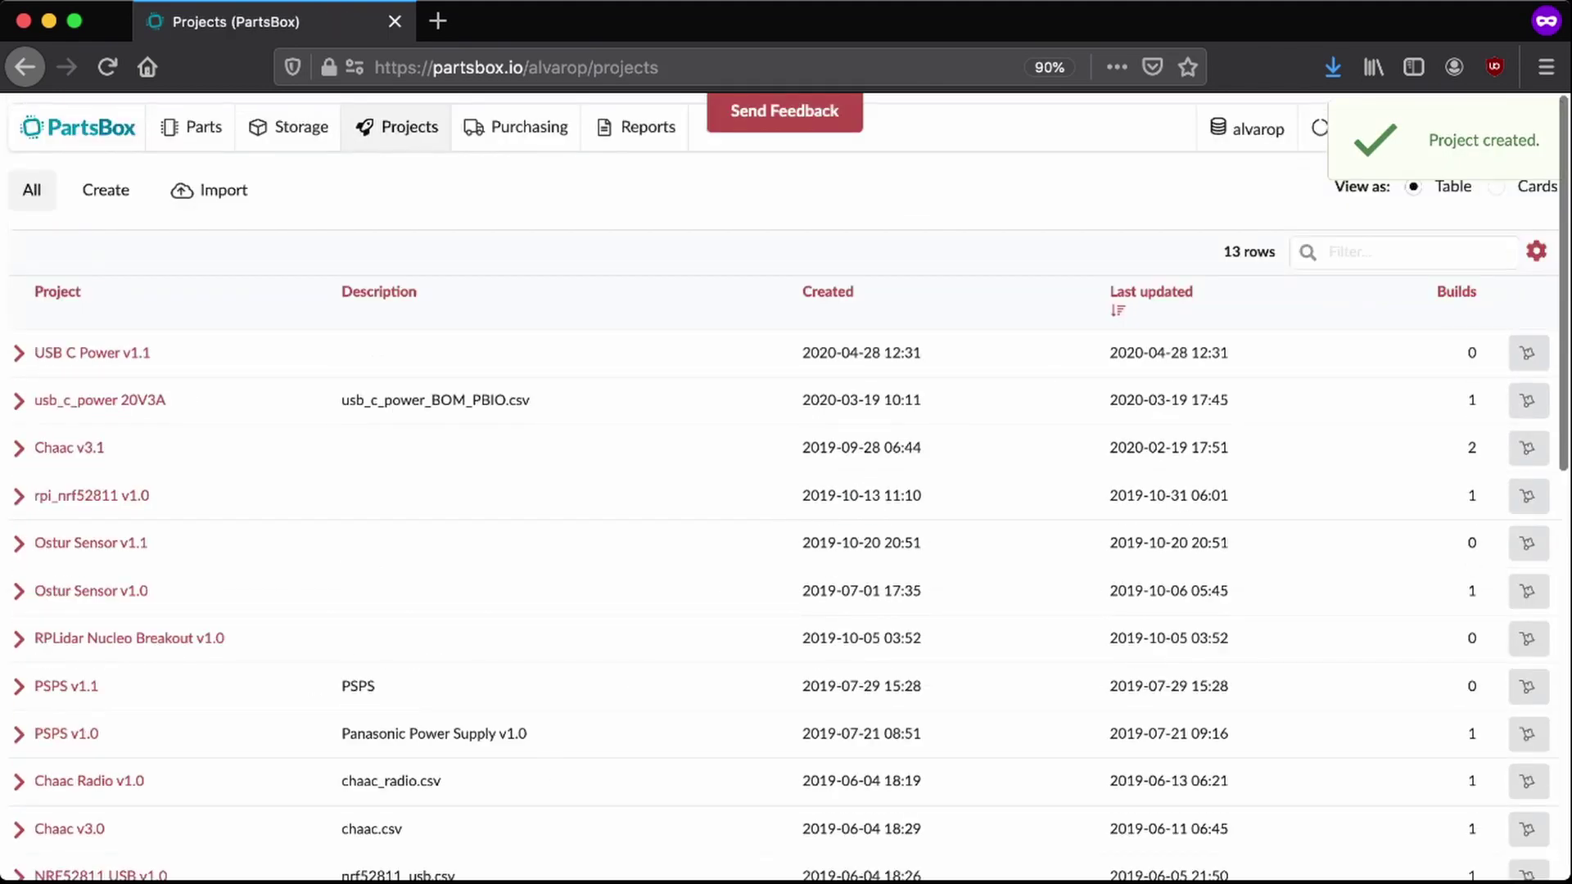
Step: Open the USB C Power v1.1 project and show its bill of materials
{"action": "scroll", "coordinate": [786, 491], "scroll_direction": "down", "scroll_amount": 3}
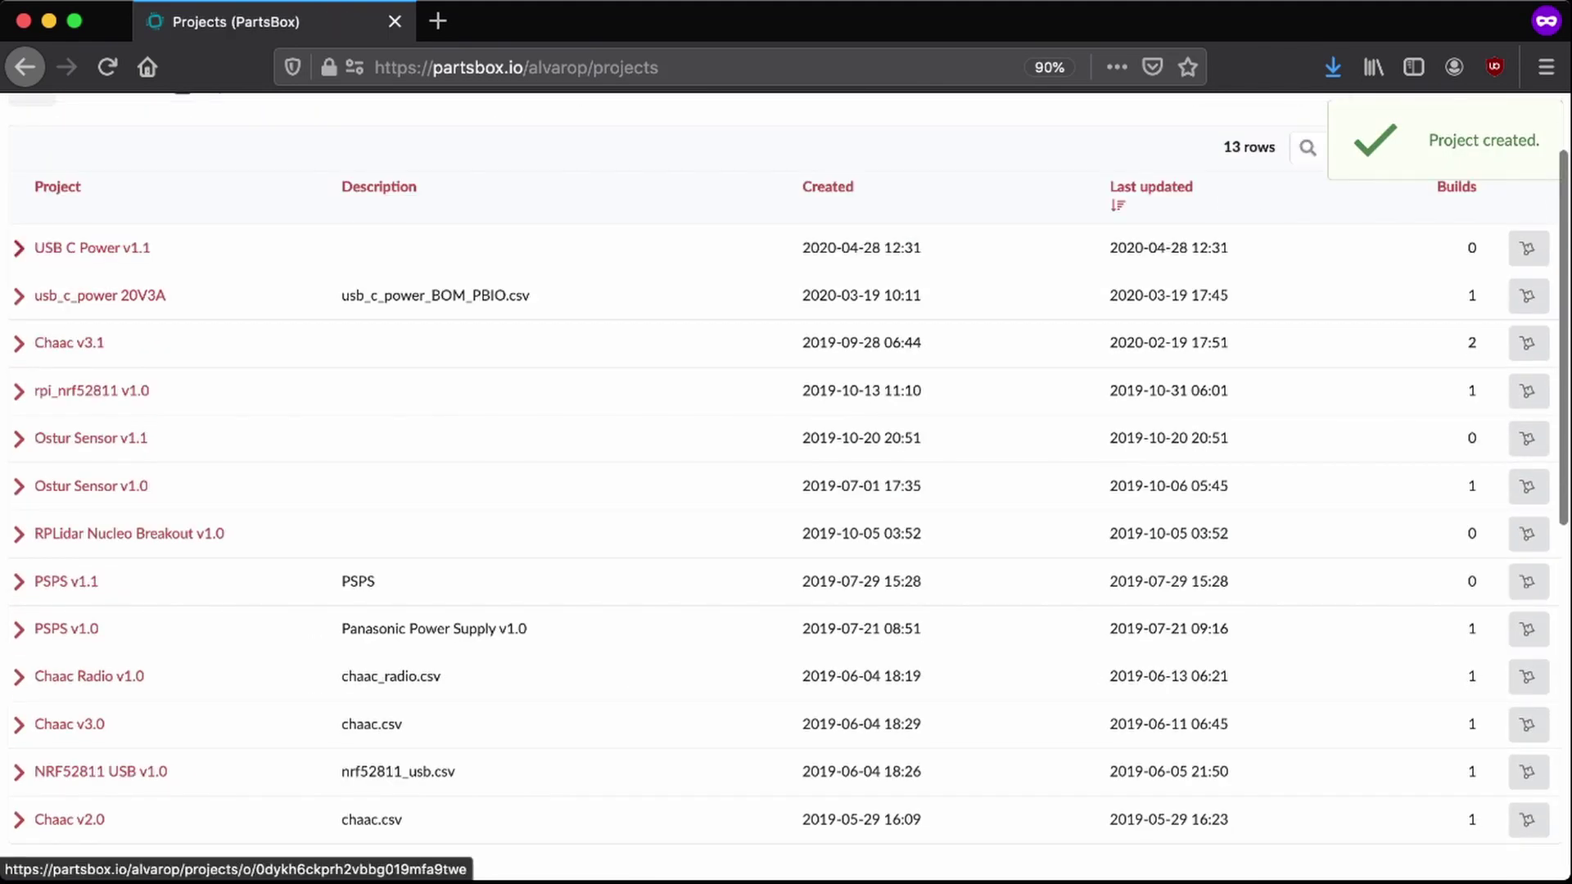
{"action": "left_click", "coordinate": [91, 247]}
{"action": "scroll", "coordinate": [589, 304], "scroll_direction": "down", "scroll_amount": 4}
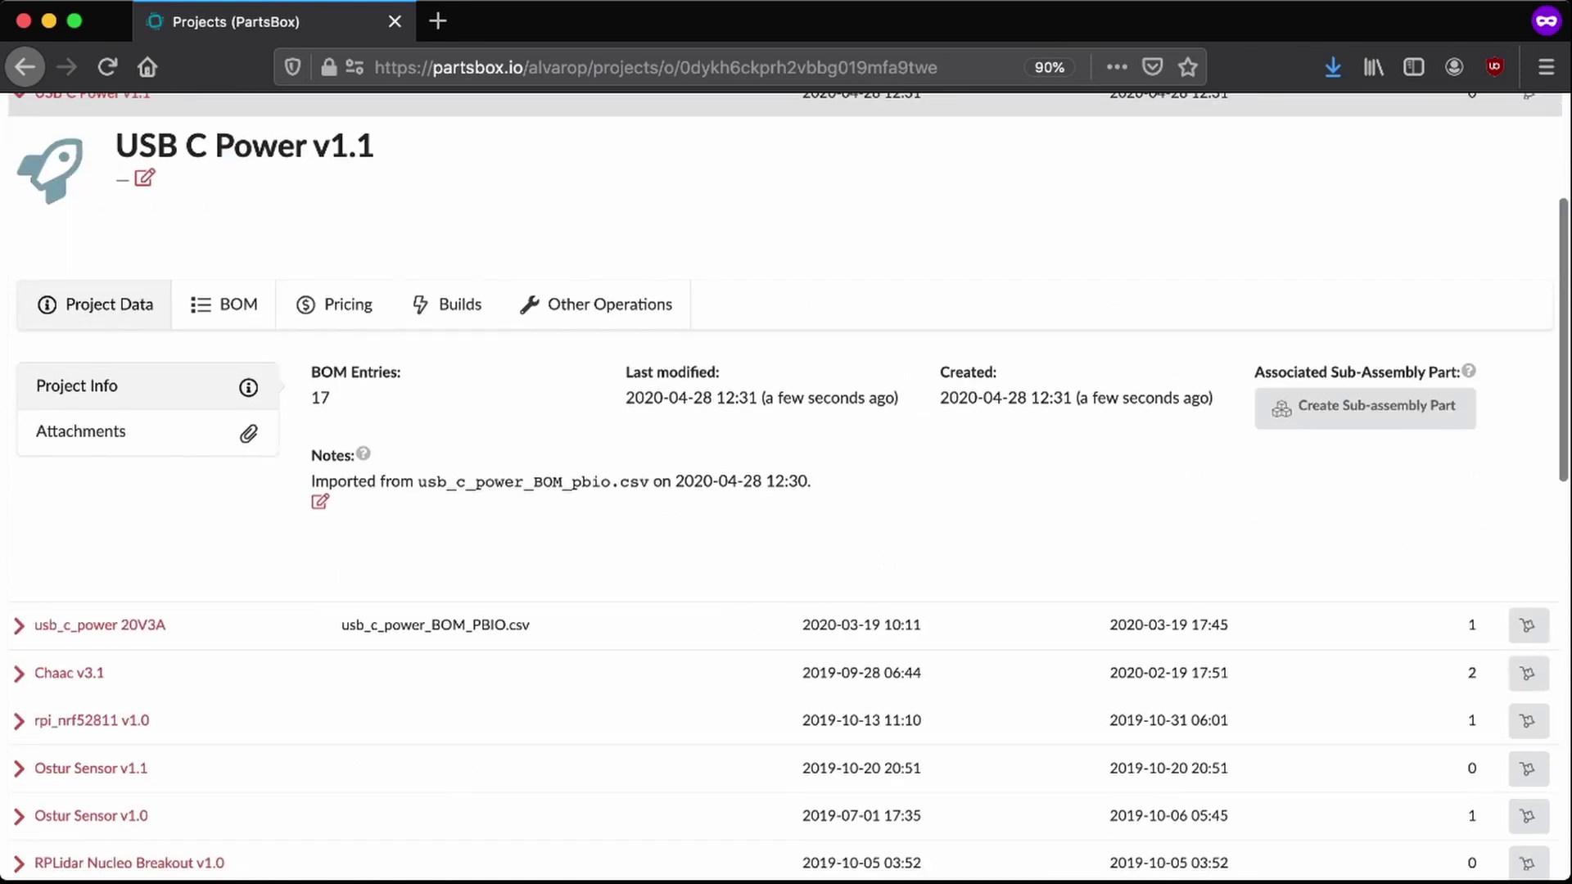
{"action": "scroll", "coordinate": [590, 303], "scroll_direction": "down", "scroll_amount": 1}
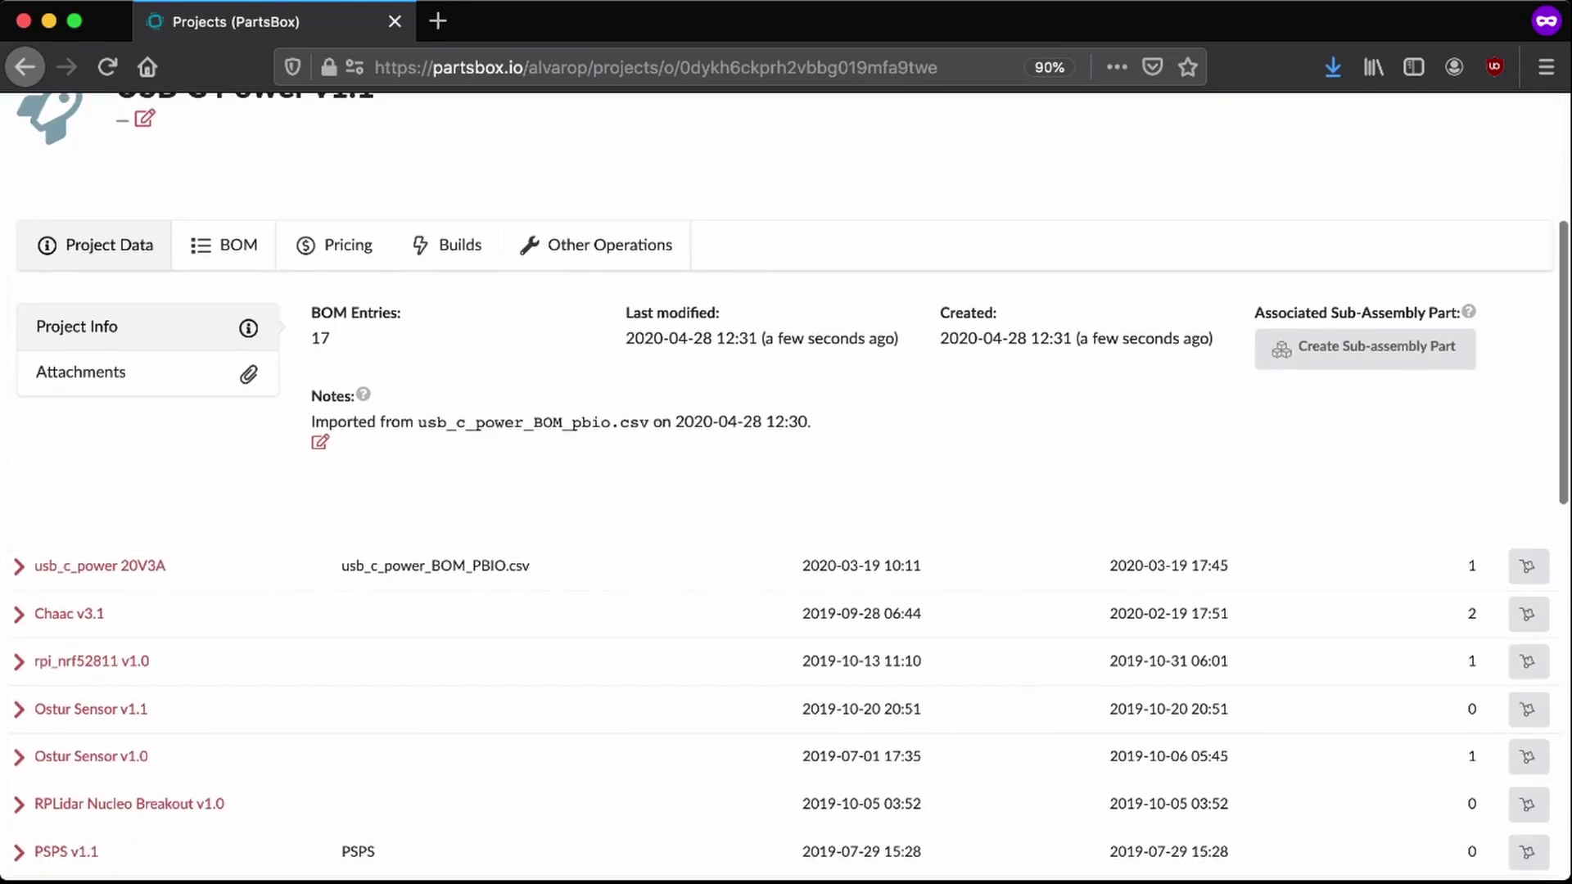
{"action": "left_click", "coordinate": [225, 271]}
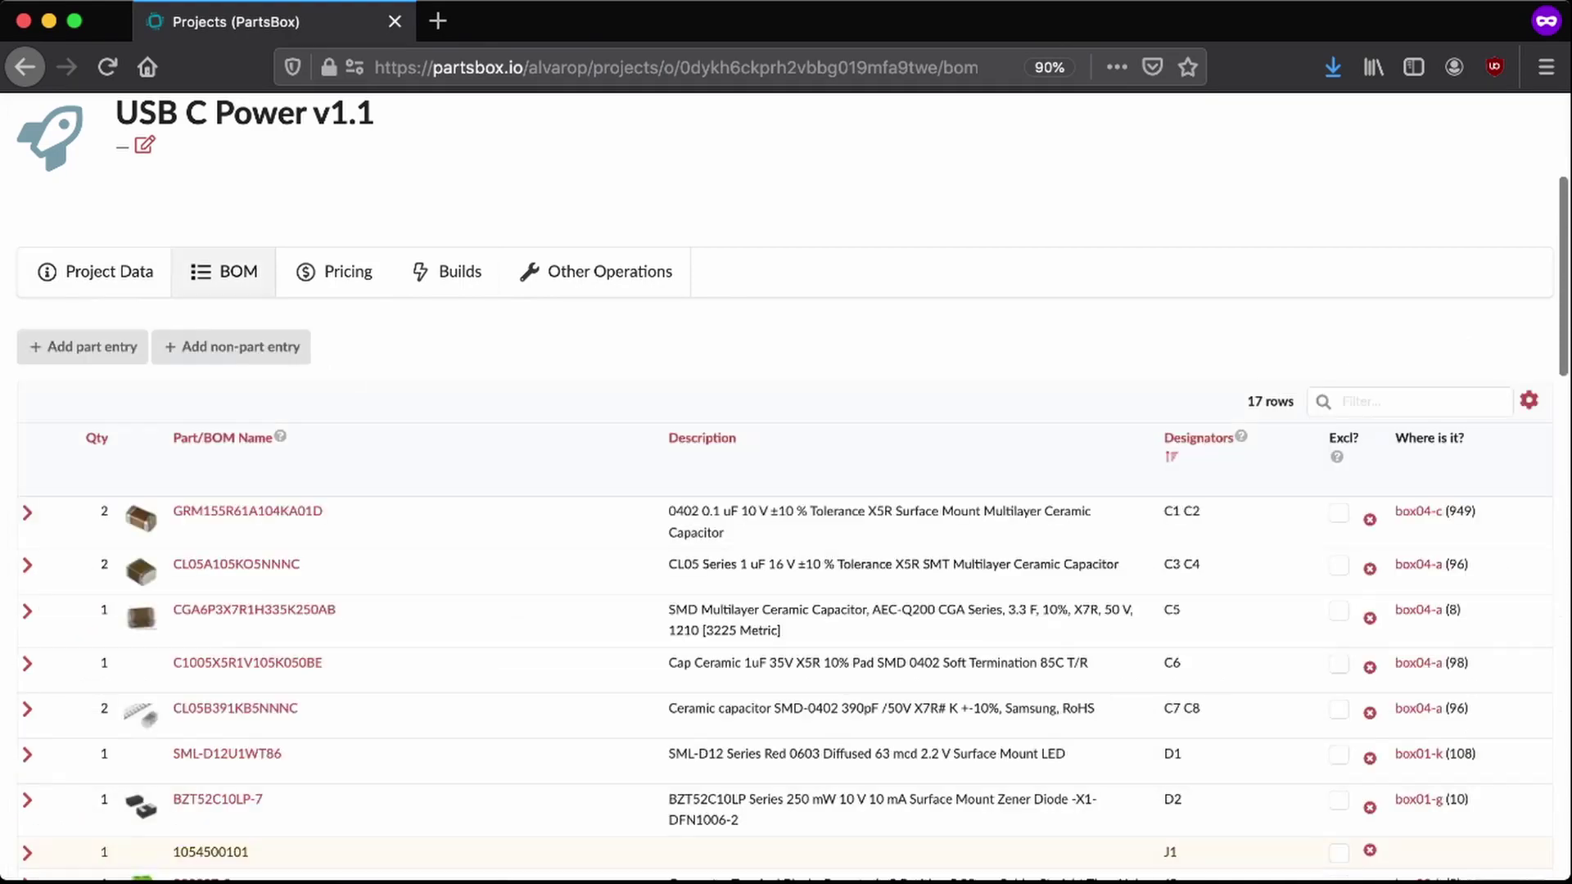
Step: Mark the unmatched J1 and R2 R4 R7 BOM rows as excluded
{"action": "scroll", "coordinate": [225, 271], "scroll_direction": "down", "scroll_amount": 2}
{"action": "scroll", "coordinate": [786, 491], "scroll_direction": "down", "scroll_amount": 4}
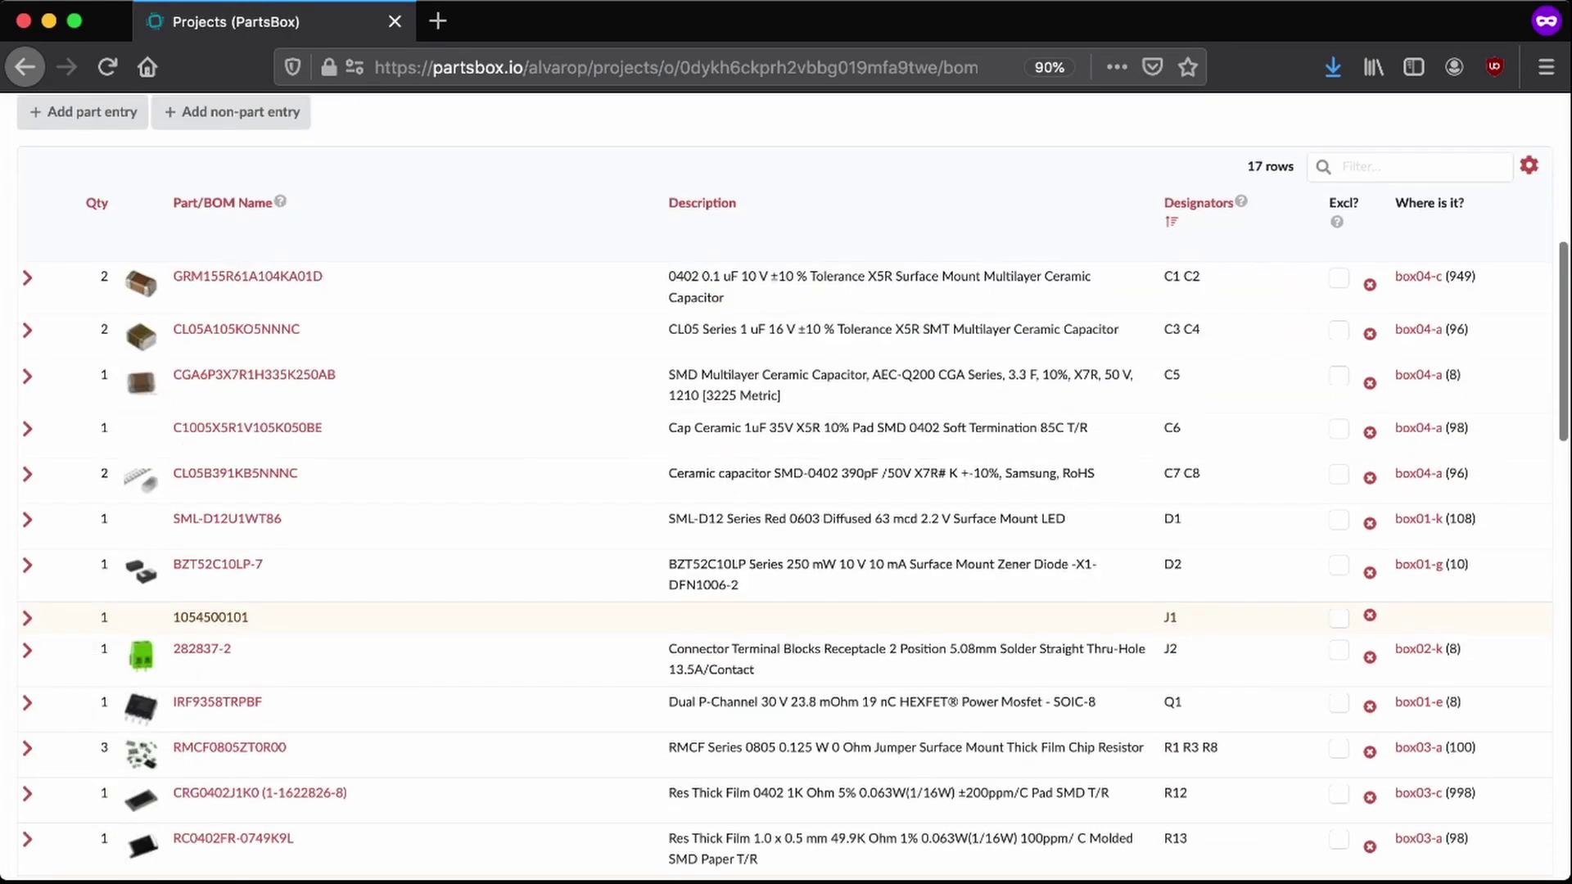
{"action": "left_click", "coordinate": [1338, 617]}
{"action": "scroll", "coordinate": [1339, 617], "scroll_direction": "down", "scroll_amount": 6}
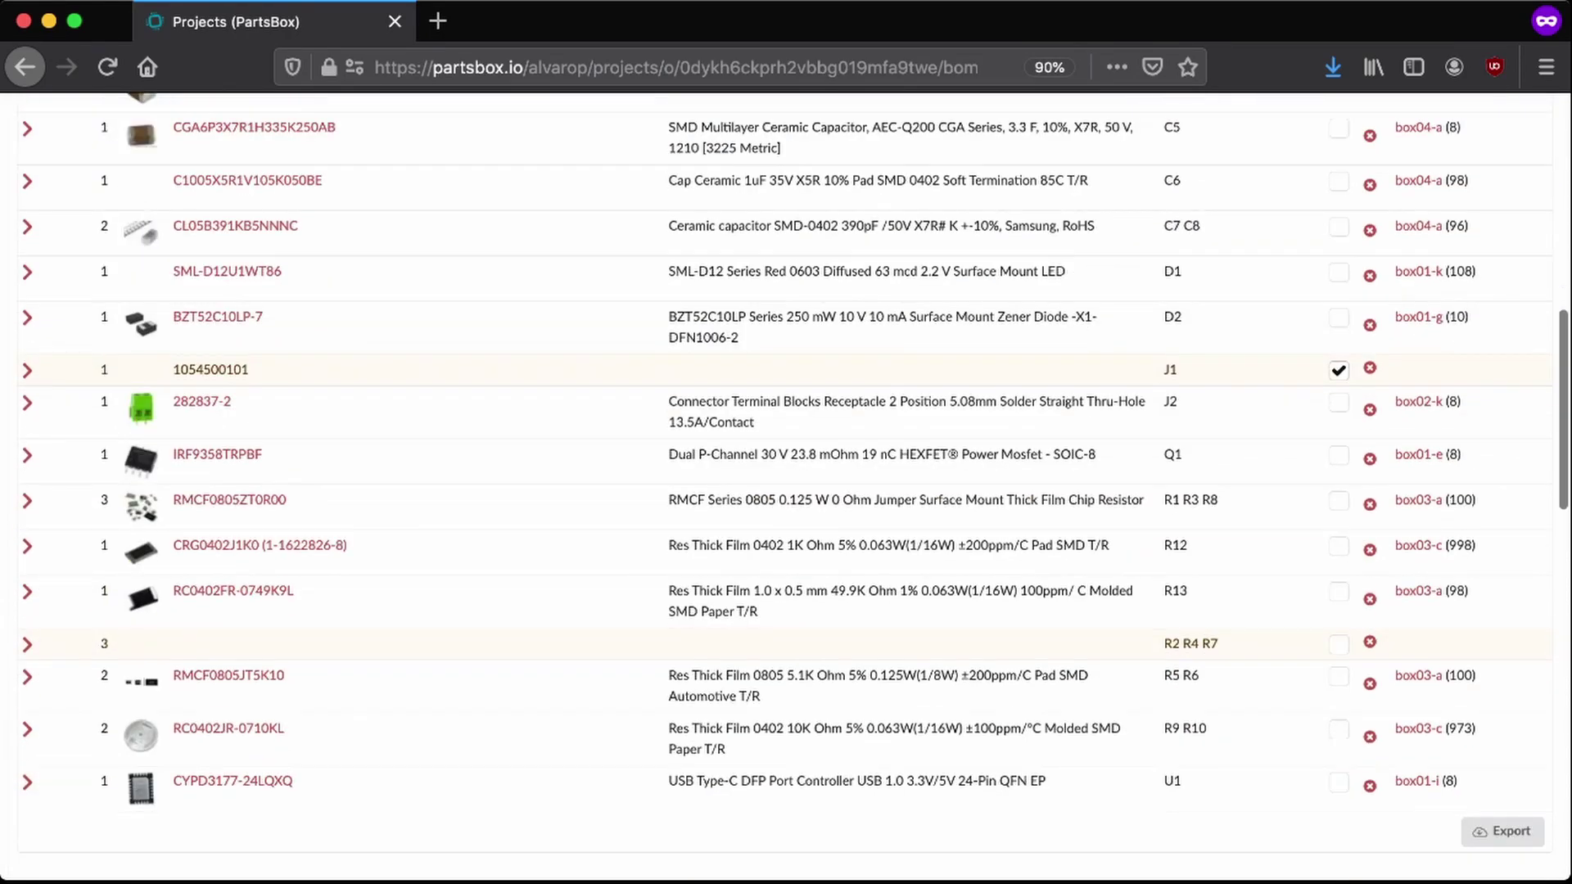
{"action": "left_click", "coordinate": [1338, 643]}
{"action": "scroll", "coordinate": [1339, 644], "scroll_direction": "up", "scroll_amount": 6}
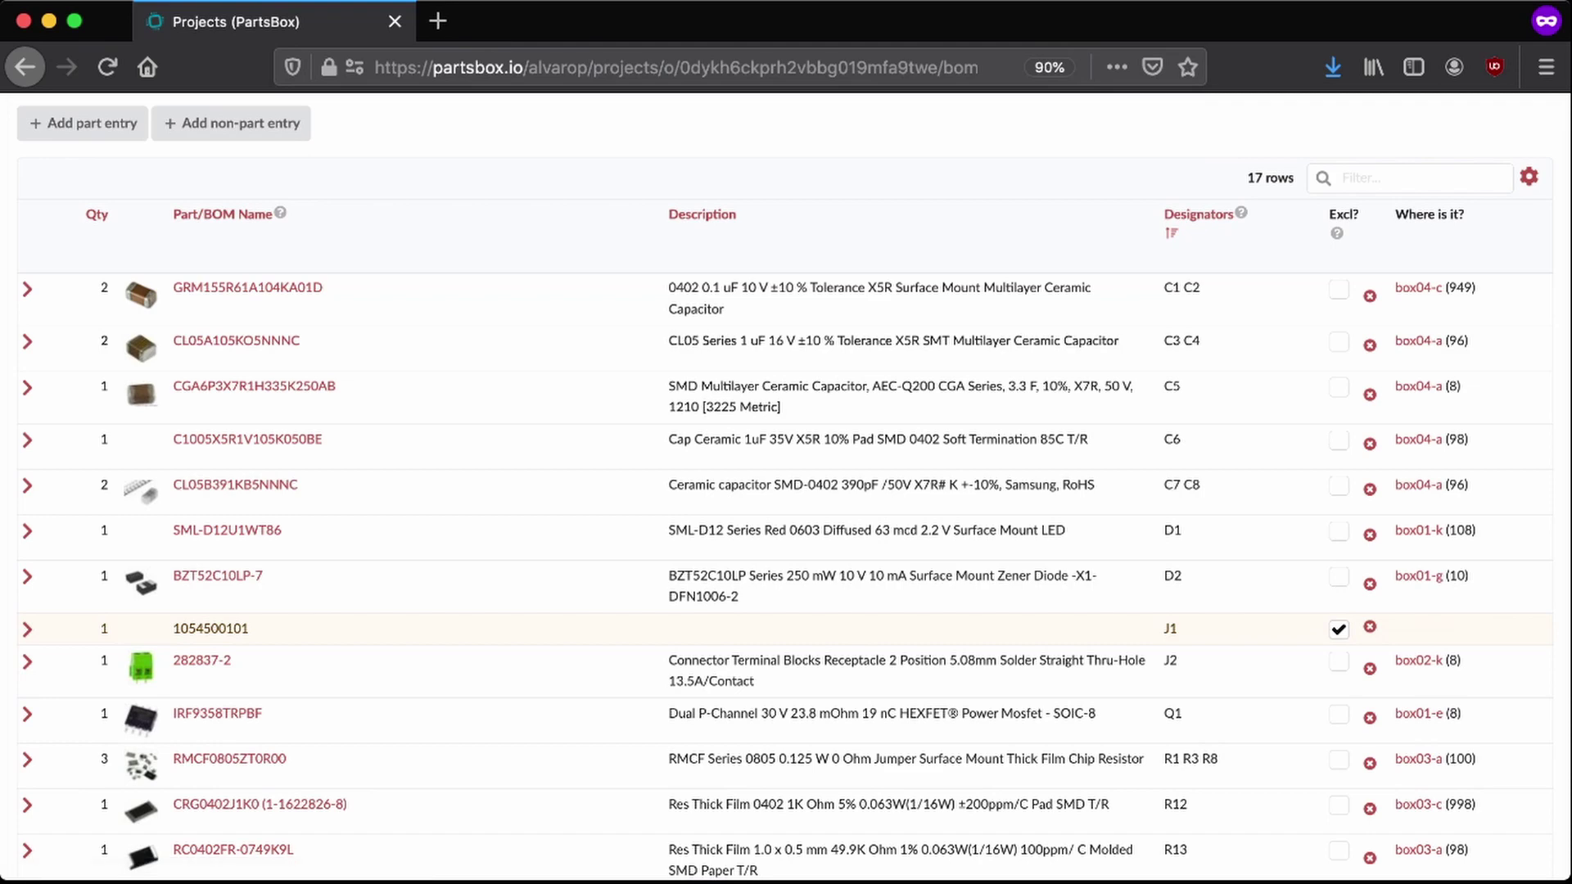
{"action": "scroll", "coordinate": [786, 491], "scroll_direction": "down", "scroll_amount": 1}
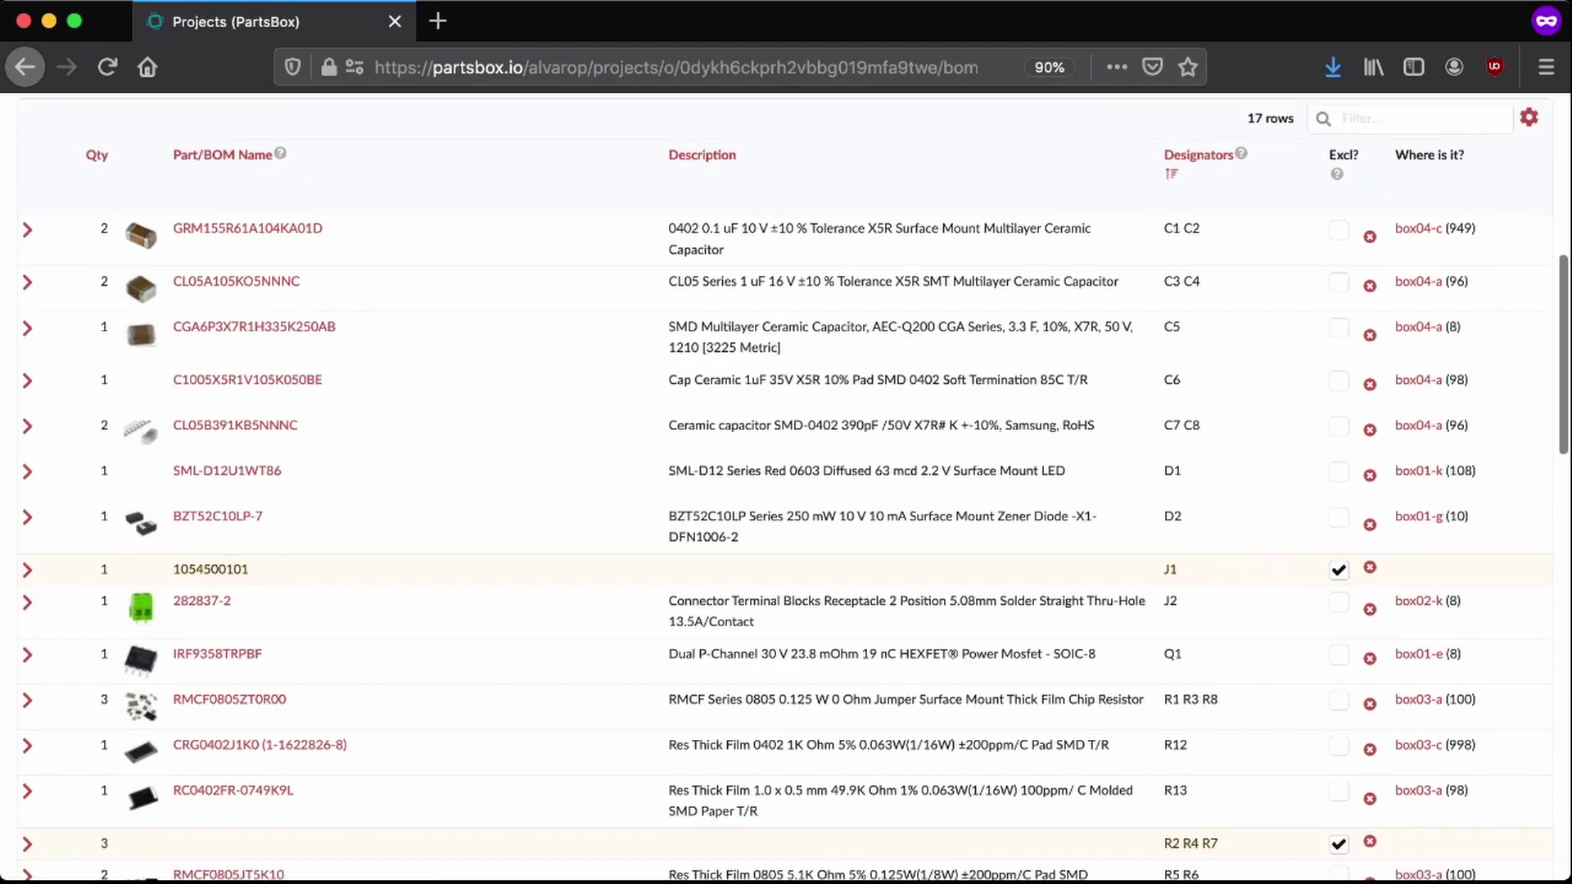
{"action": "scroll", "coordinate": [786, 491], "scroll_direction": "down", "scroll_amount": 6}
{"action": "scroll", "coordinate": [786, 491], "scroll_direction": "up", "scroll_amount": 4}
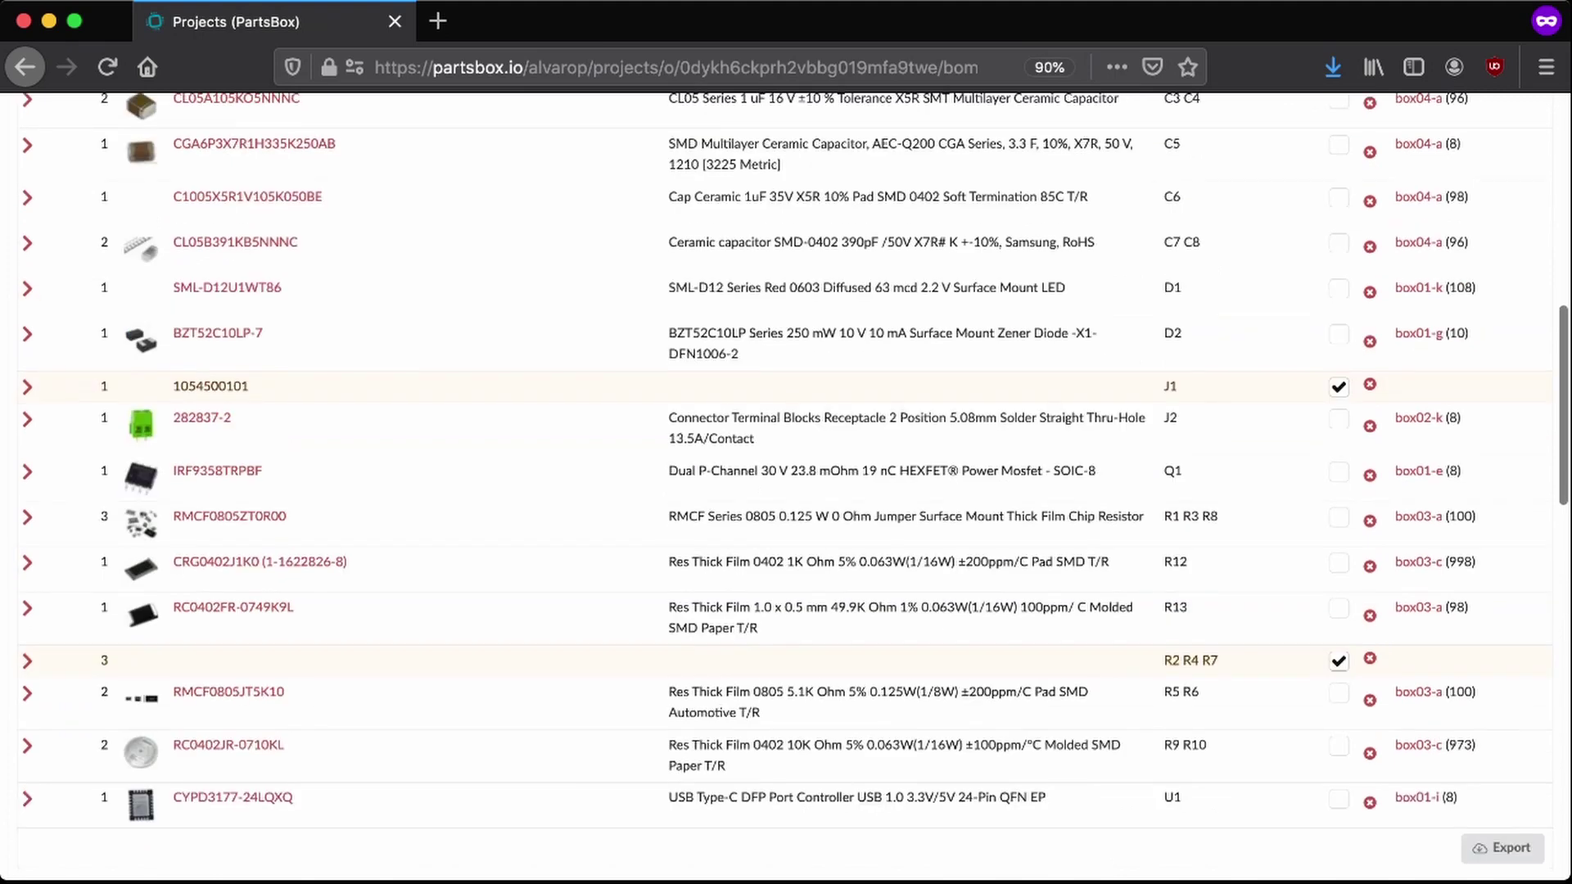
{"action": "scroll", "coordinate": [786, 491], "scroll_direction": "up", "scroll_amount": 7}
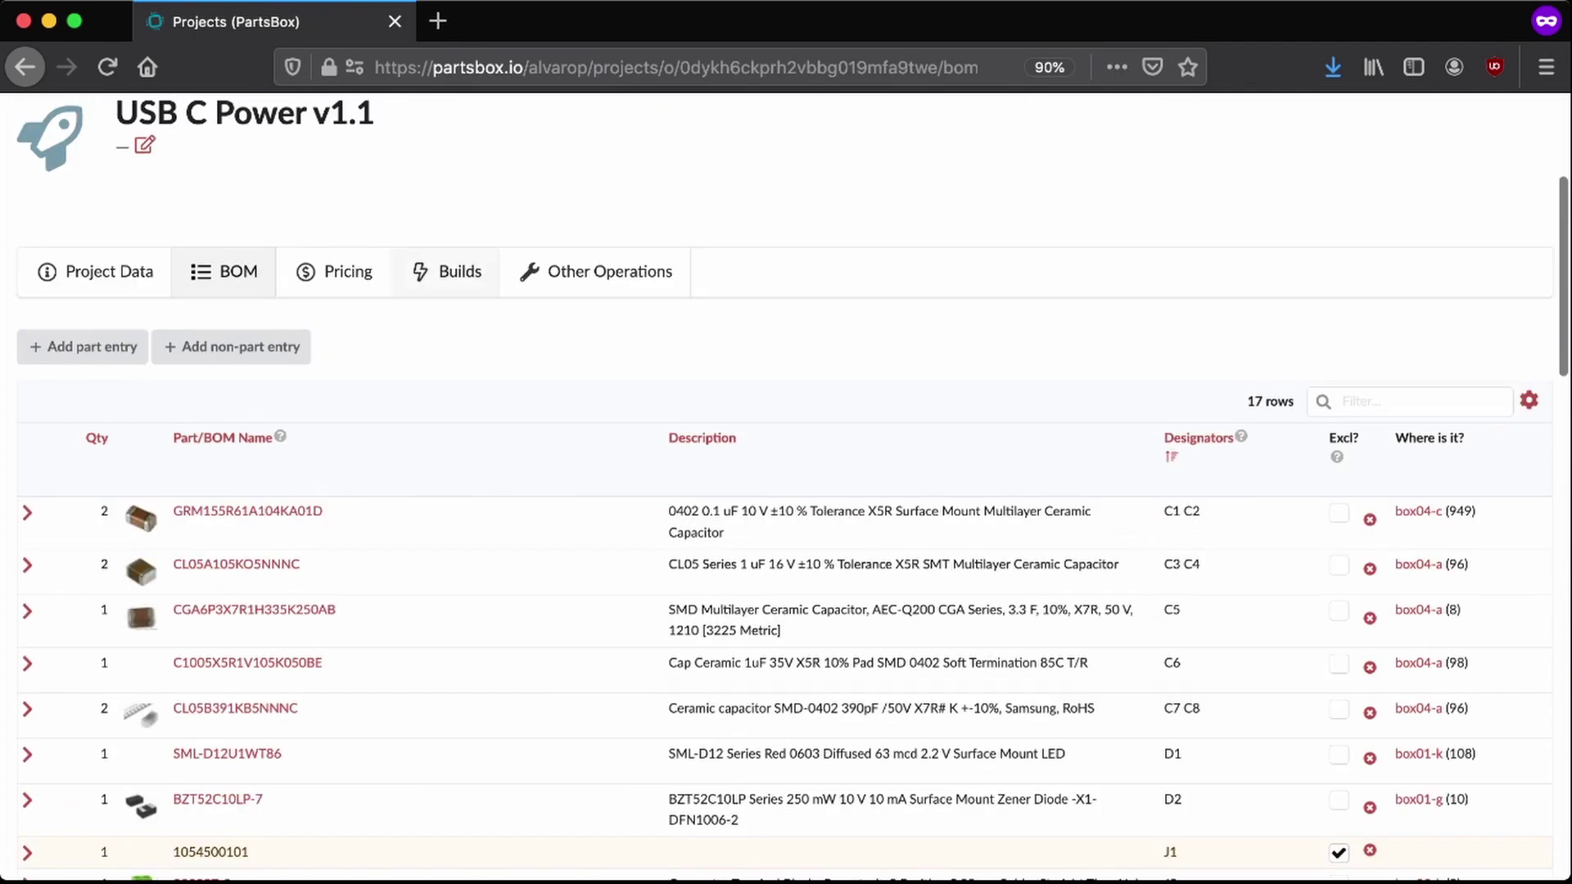
Step: Start a new build of USB C Power v1.1 with a batch size of 3
{"action": "left_click", "coordinate": [449, 271]}
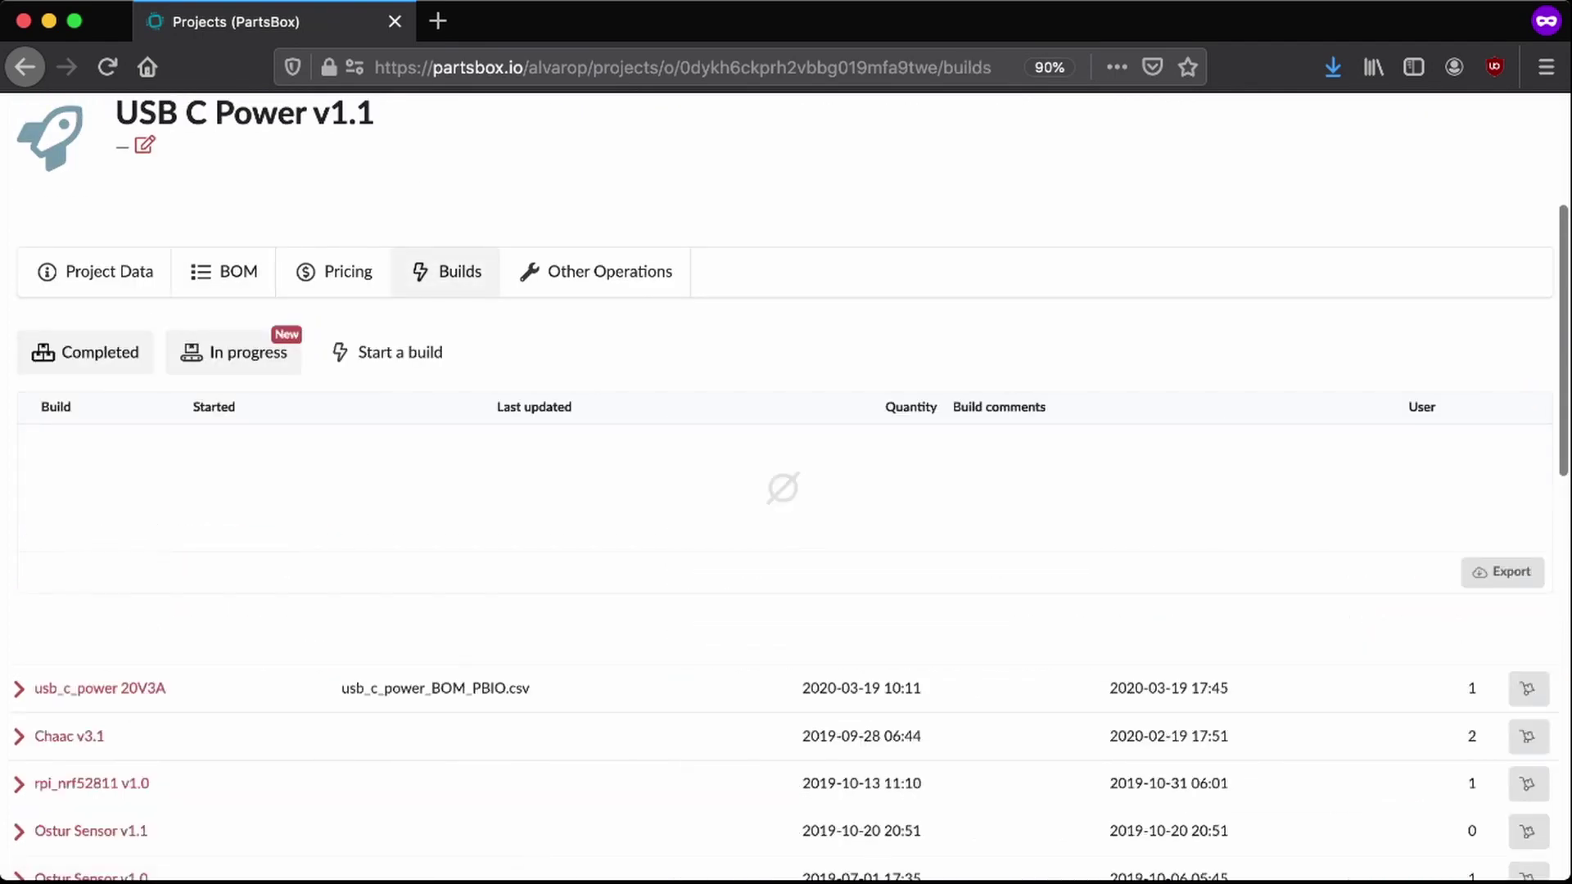
{"action": "left_click", "coordinate": [386, 352]}
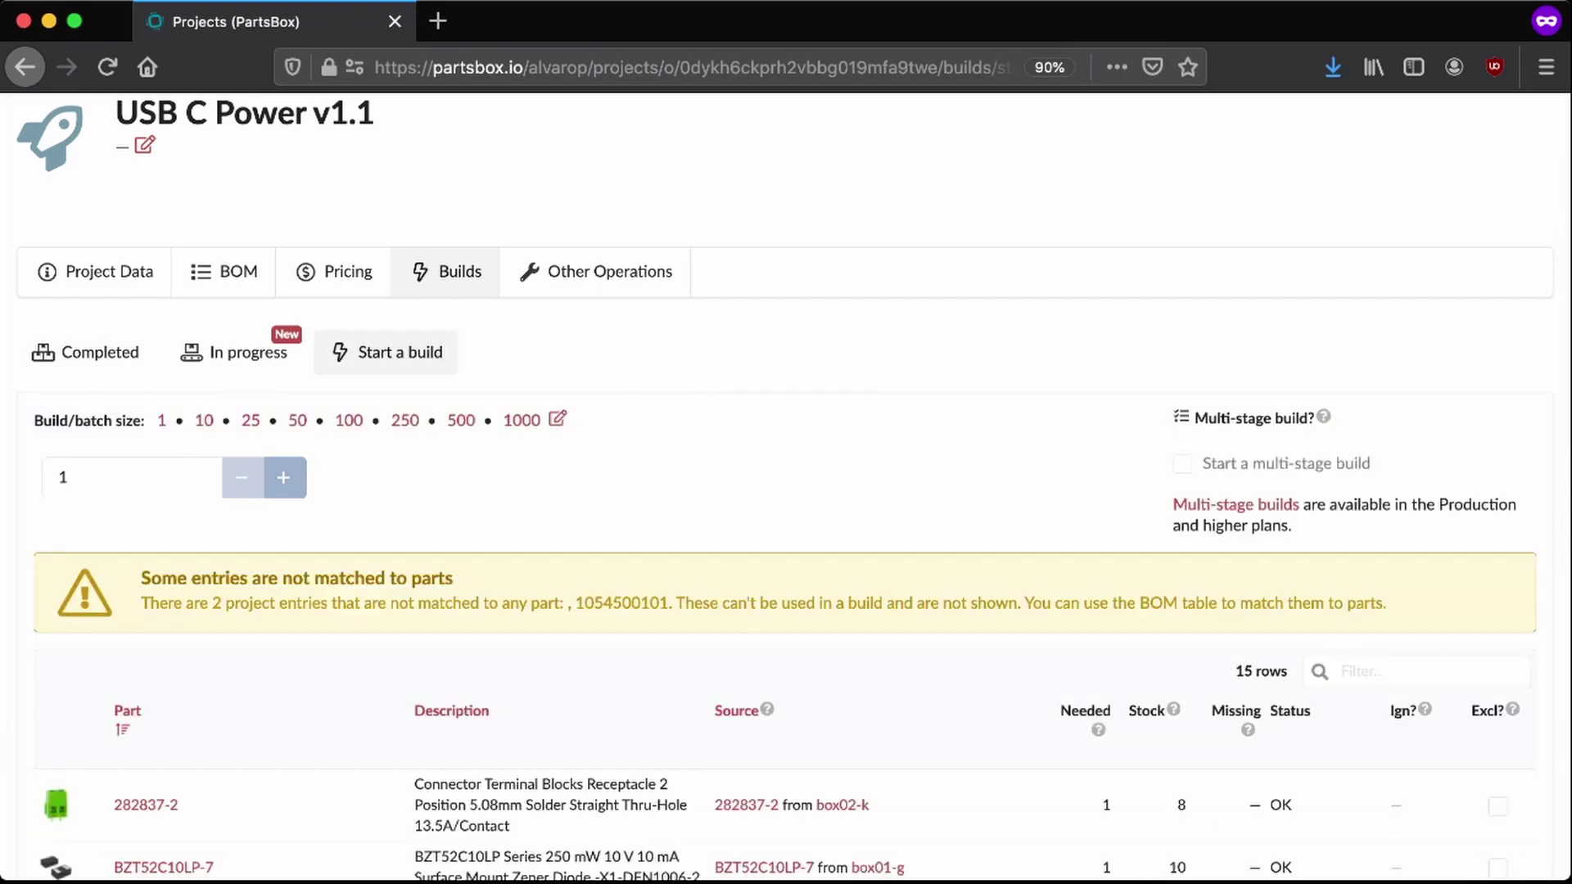
{"action": "left_click", "coordinate": [283, 477]}
{"action": "left_click", "coordinate": [283, 477]}
{"action": "scroll", "coordinate": [284, 477], "scroll_direction": "down", "scroll_amount": 4}
{"action": "scroll", "coordinate": [283, 477], "scroll_direction": "down", "scroll_amount": 3}
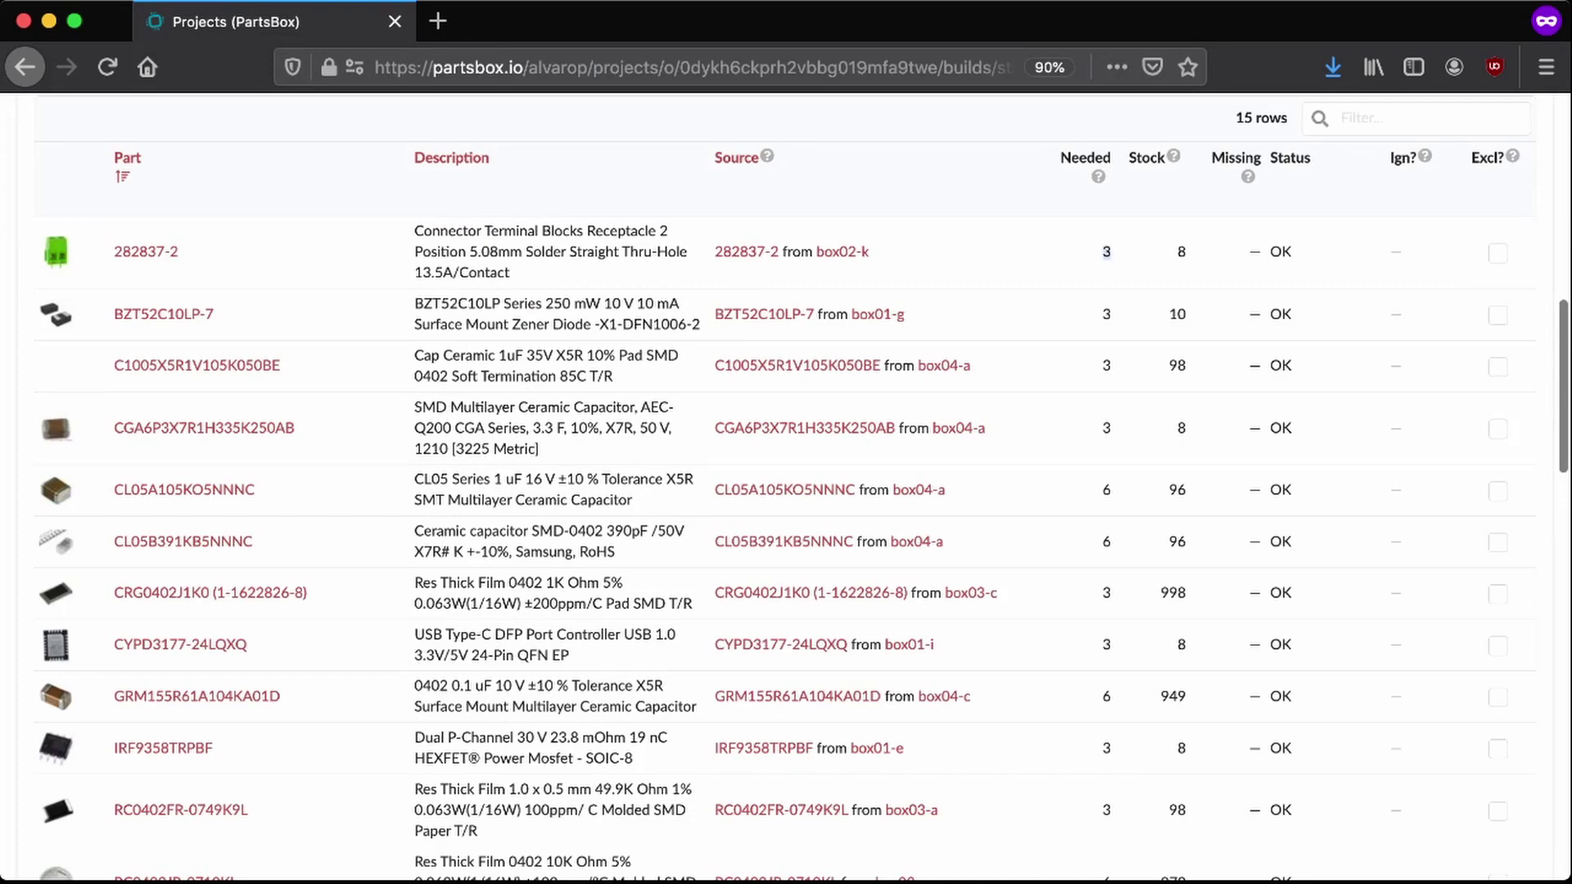
{"action": "scroll", "coordinate": [786, 491], "scroll_direction": "down", "scroll_amount": 2}
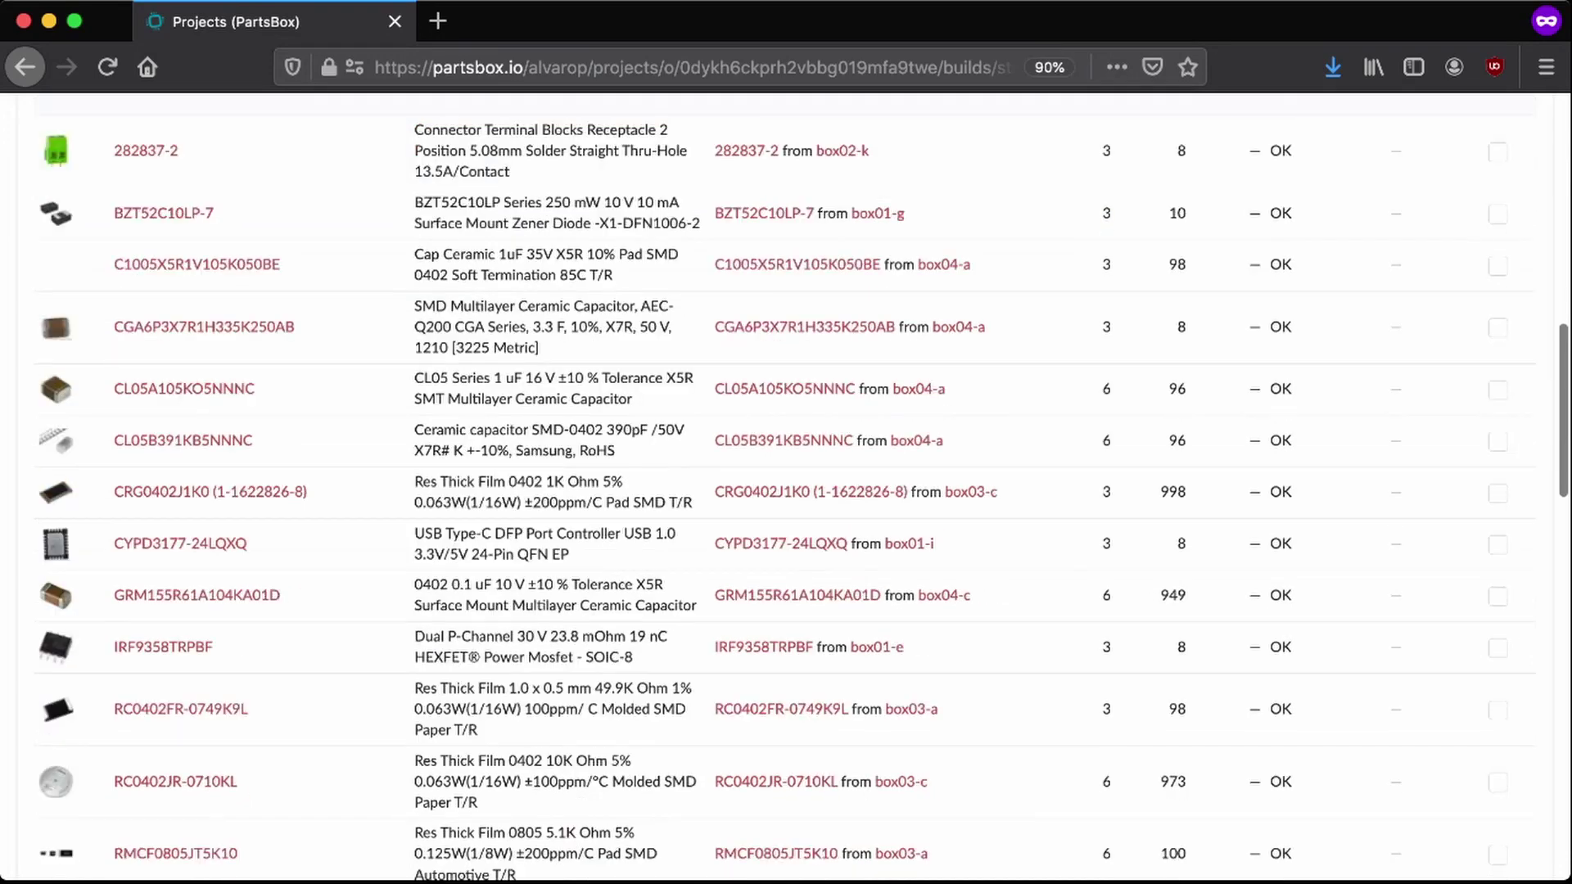
{"action": "scroll", "coordinate": [786, 491], "scroll_direction": "up", "scroll_amount": 4}
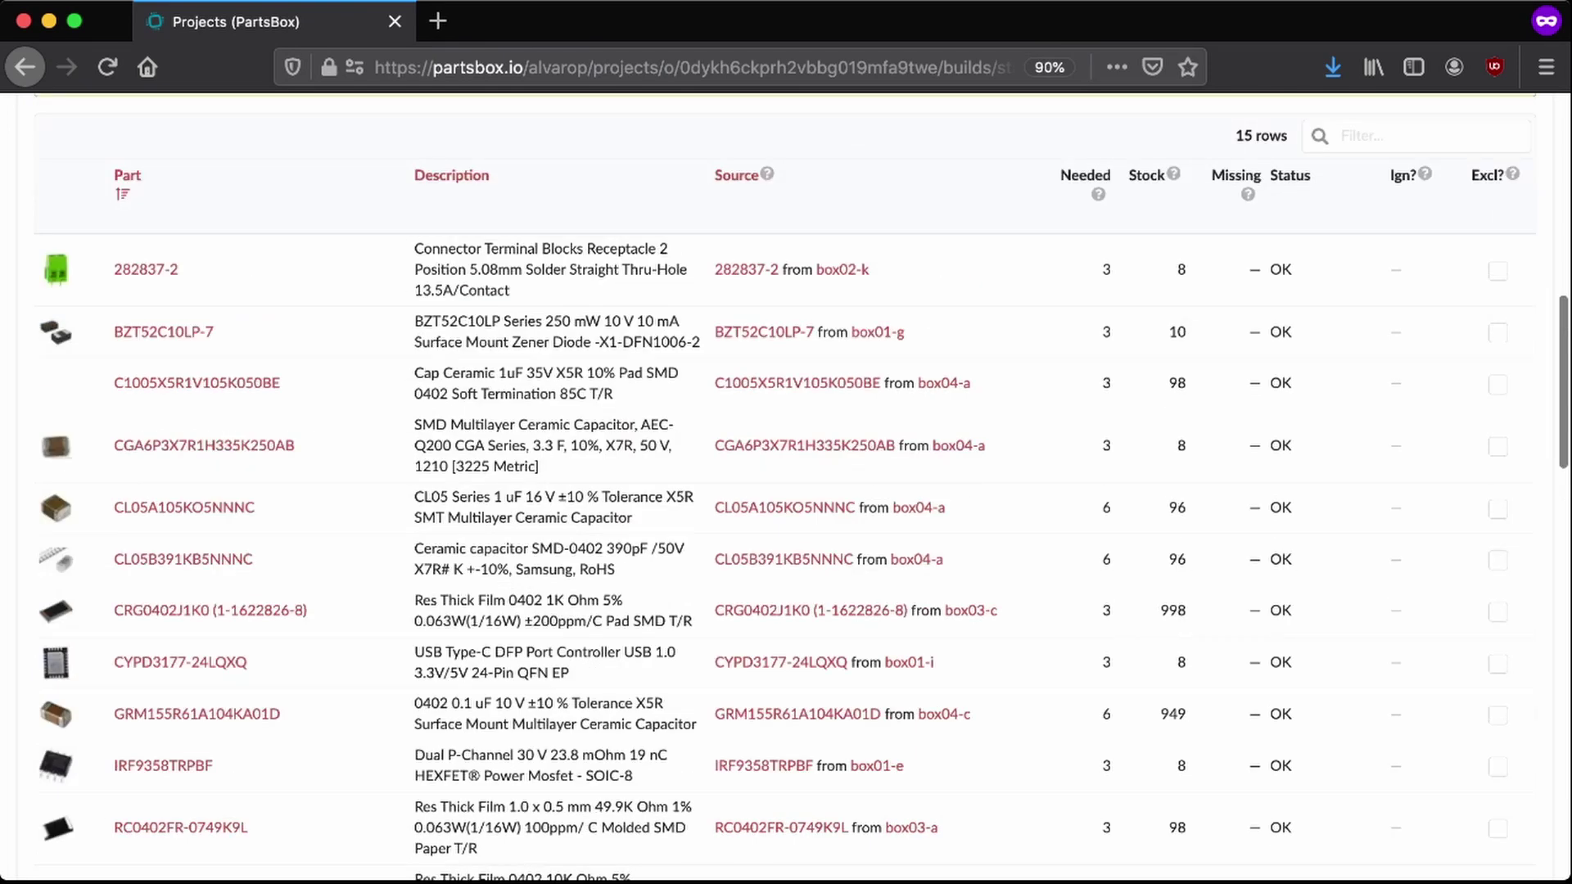
{"action": "scroll", "coordinate": [786, 492], "scroll_direction": "up", "scroll_amount": 1}
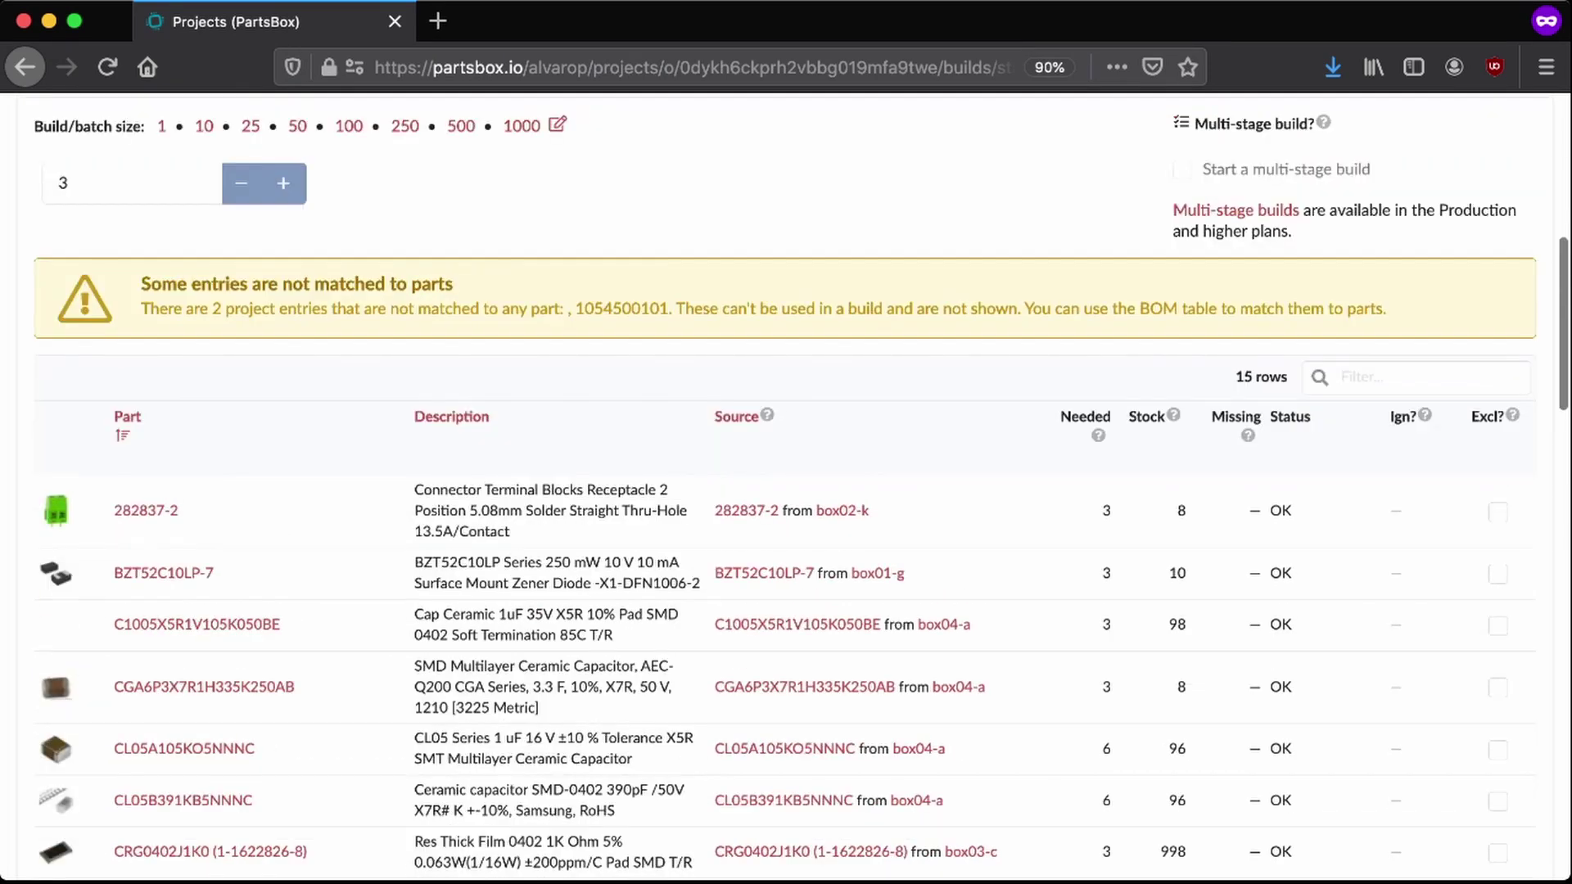
Step: Check stock shortages for a batch of 50
{"action": "left_click", "coordinate": [297, 125]}
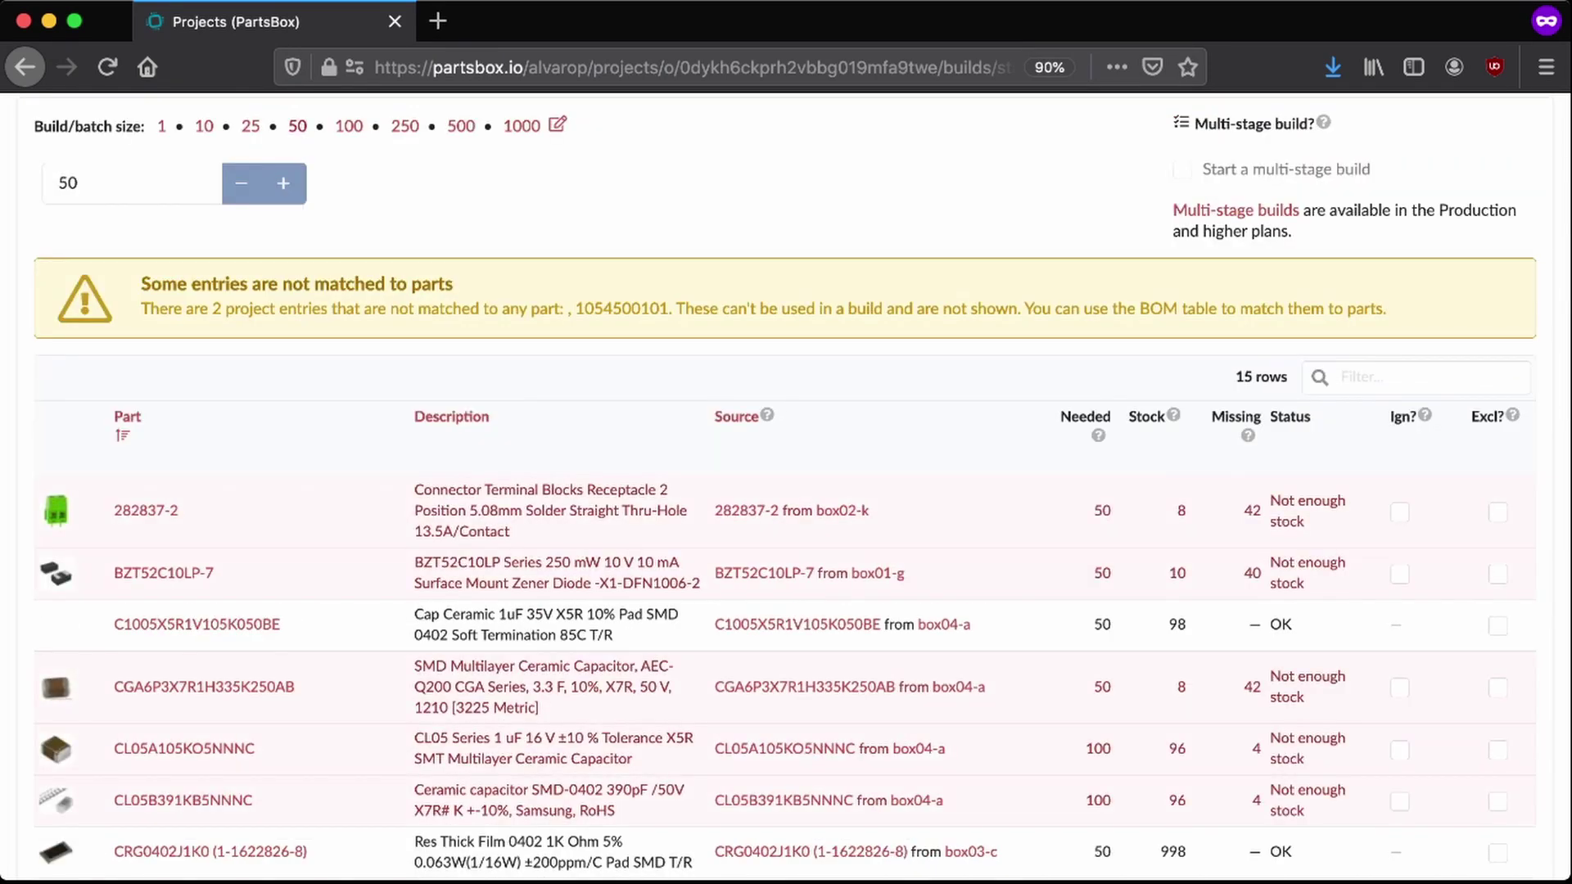
{"action": "scroll", "coordinate": [786, 492], "scroll_direction": "down", "scroll_amount": 2}
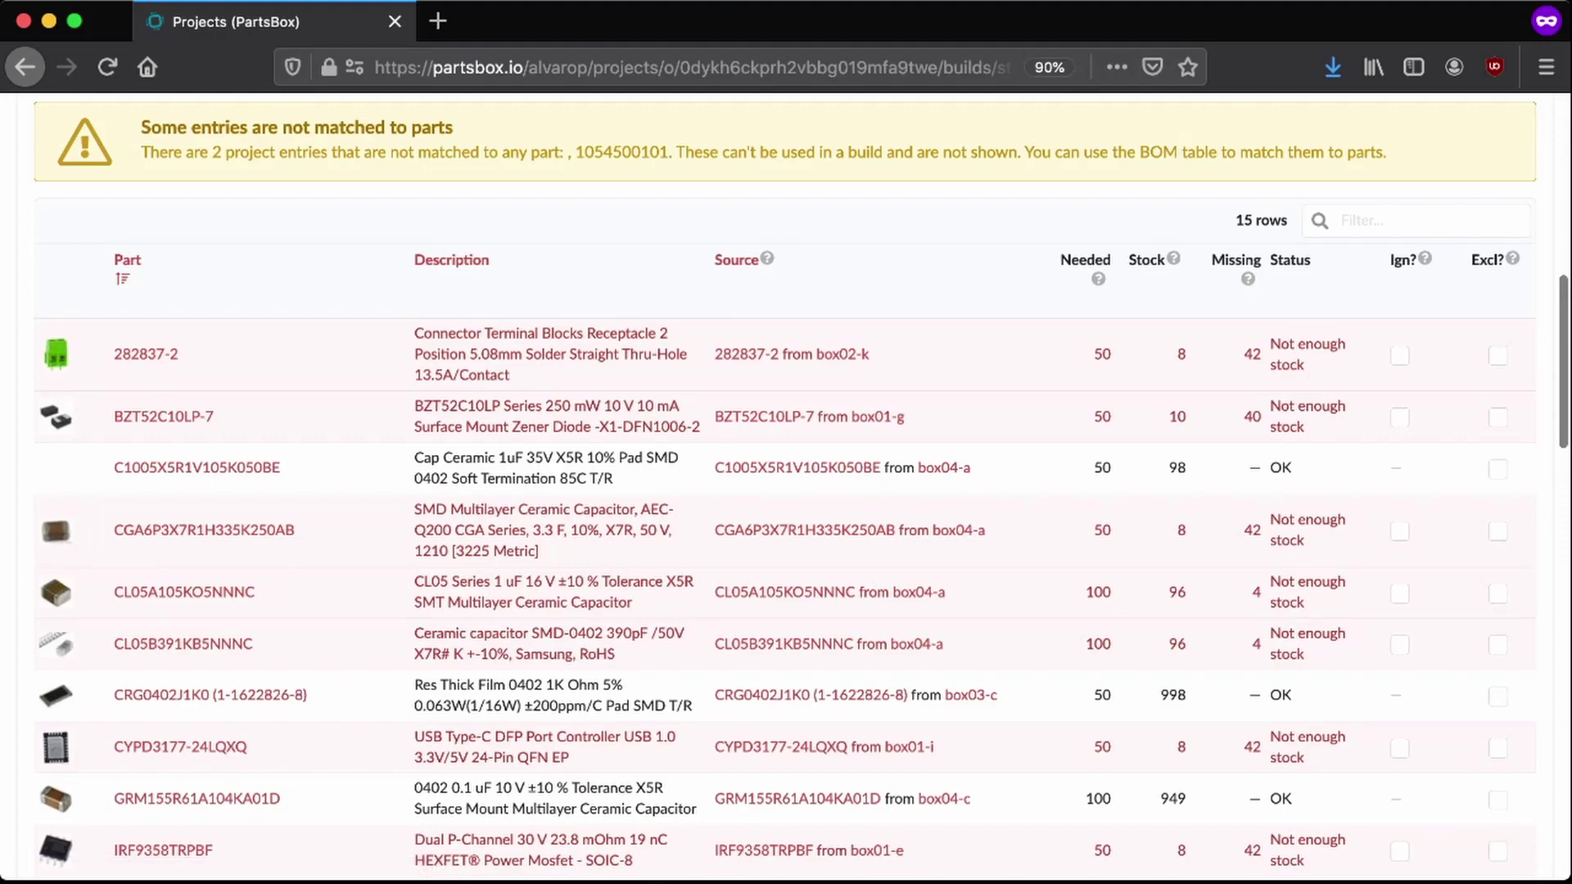
{"action": "scroll", "coordinate": [786, 491], "scroll_direction": "down", "scroll_amount": 5}
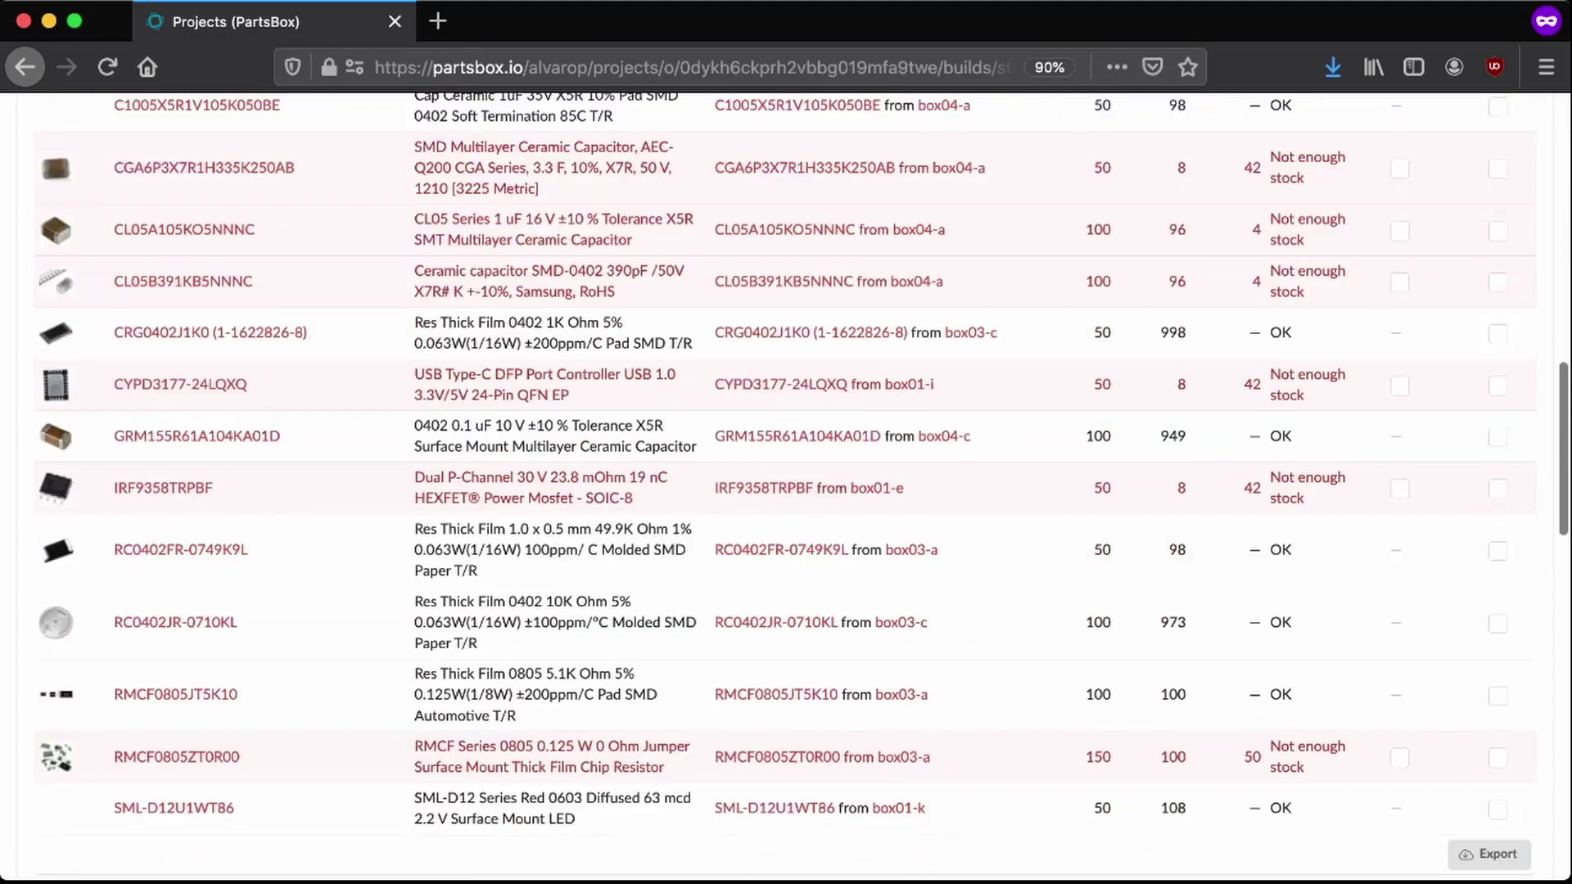
{"action": "scroll", "coordinate": [785, 491], "scroll_direction": "up", "scroll_amount": 7}
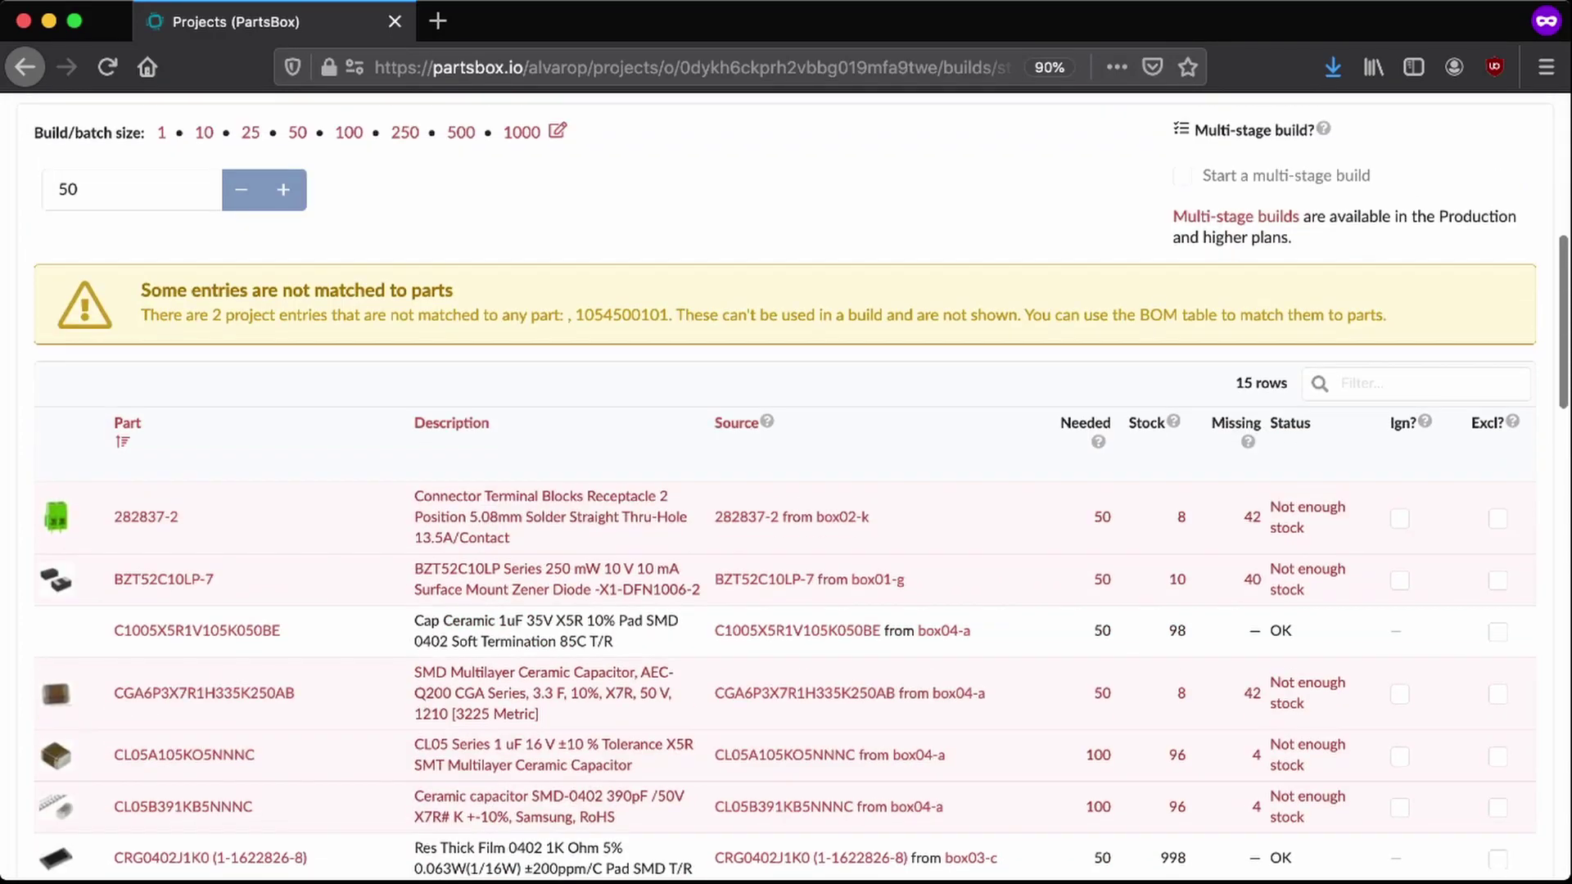
Step: Reset the batch size to 3 and confirm every part shows OK
{"action": "left_click", "coordinate": [241, 190]}
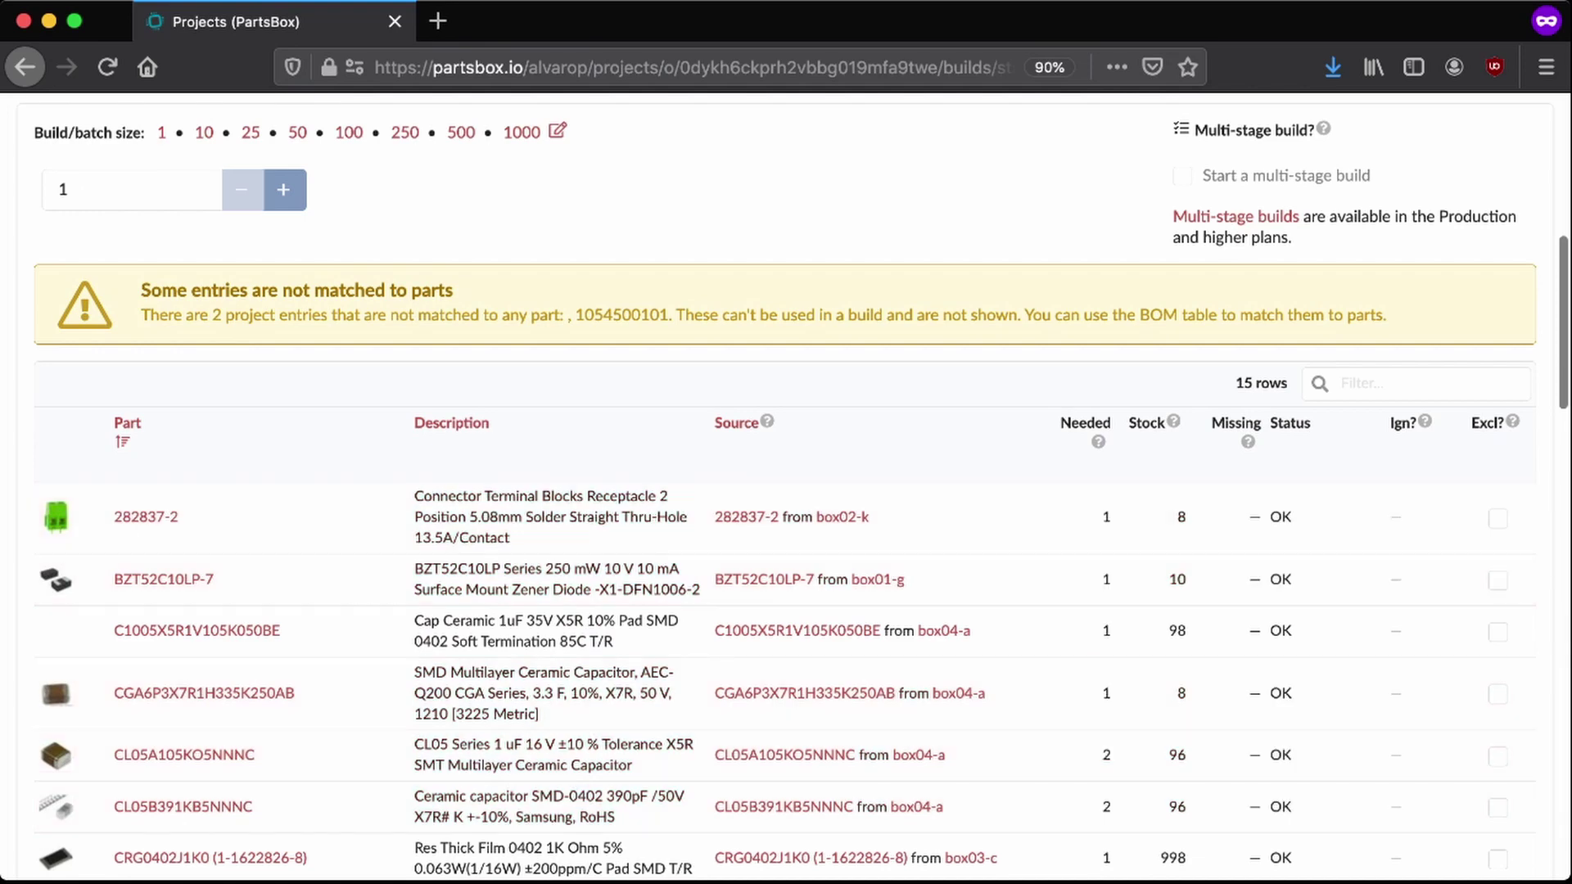
{"action": "left_click", "coordinate": [283, 190]}
{"action": "left_click", "coordinate": [284, 190]}
{"action": "scroll", "coordinate": [786, 491], "scroll_direction": "down", "scroll_amount": 4}
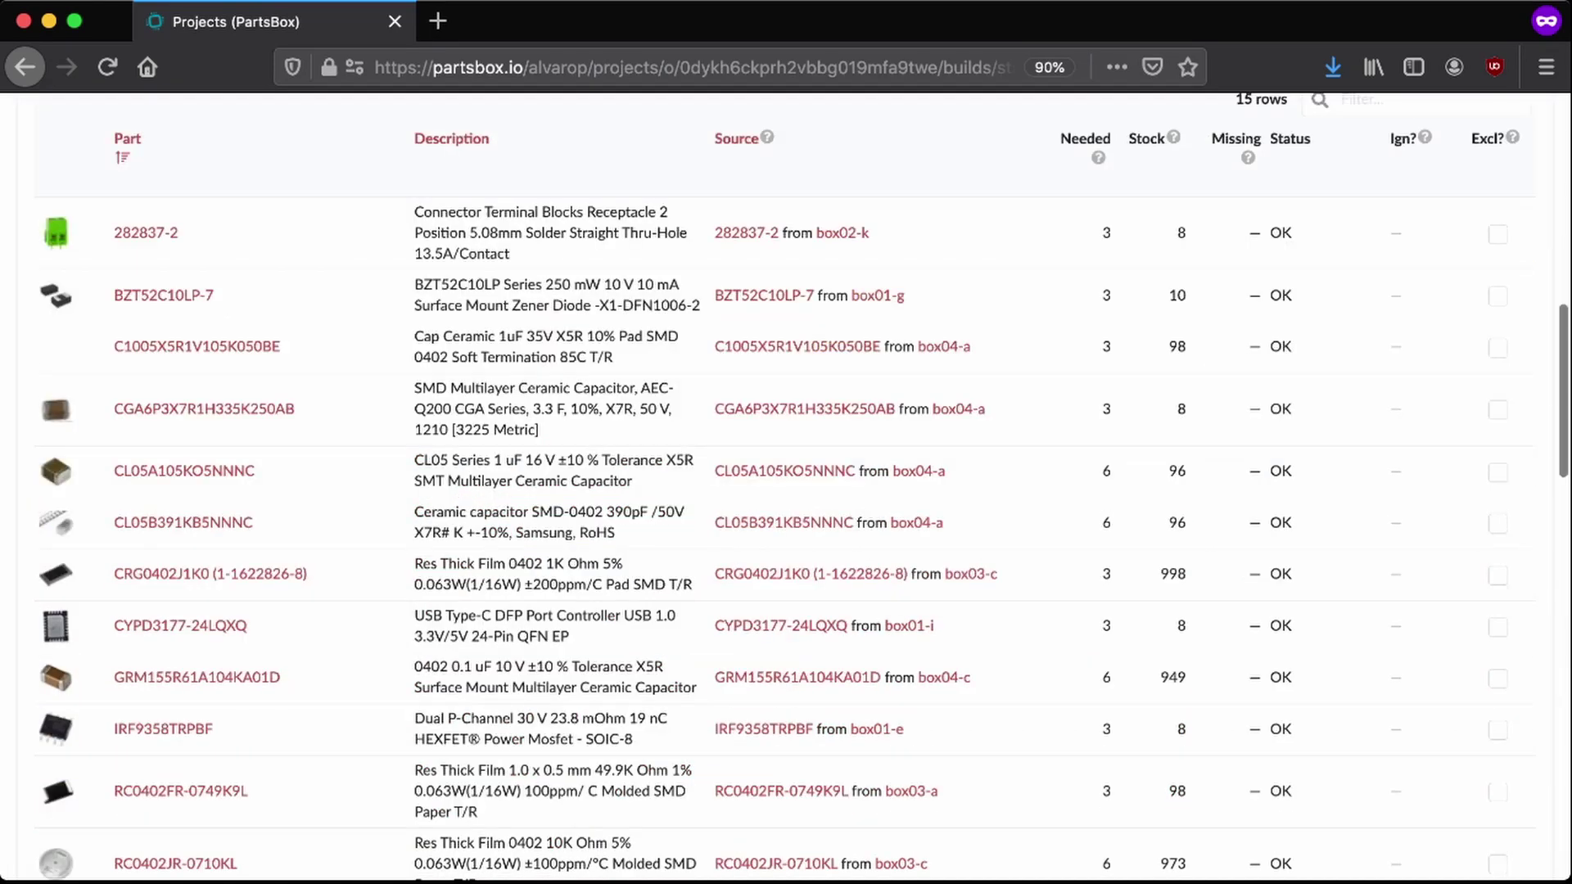
{"action": "scroll", "coordinate": [786, 491], "scroll_direction": "down", "scroll_amount": 3}
{"action": "scroll", "coordinate": [786, 491], "scroll_direction": "down", "scroll_amount": 4}
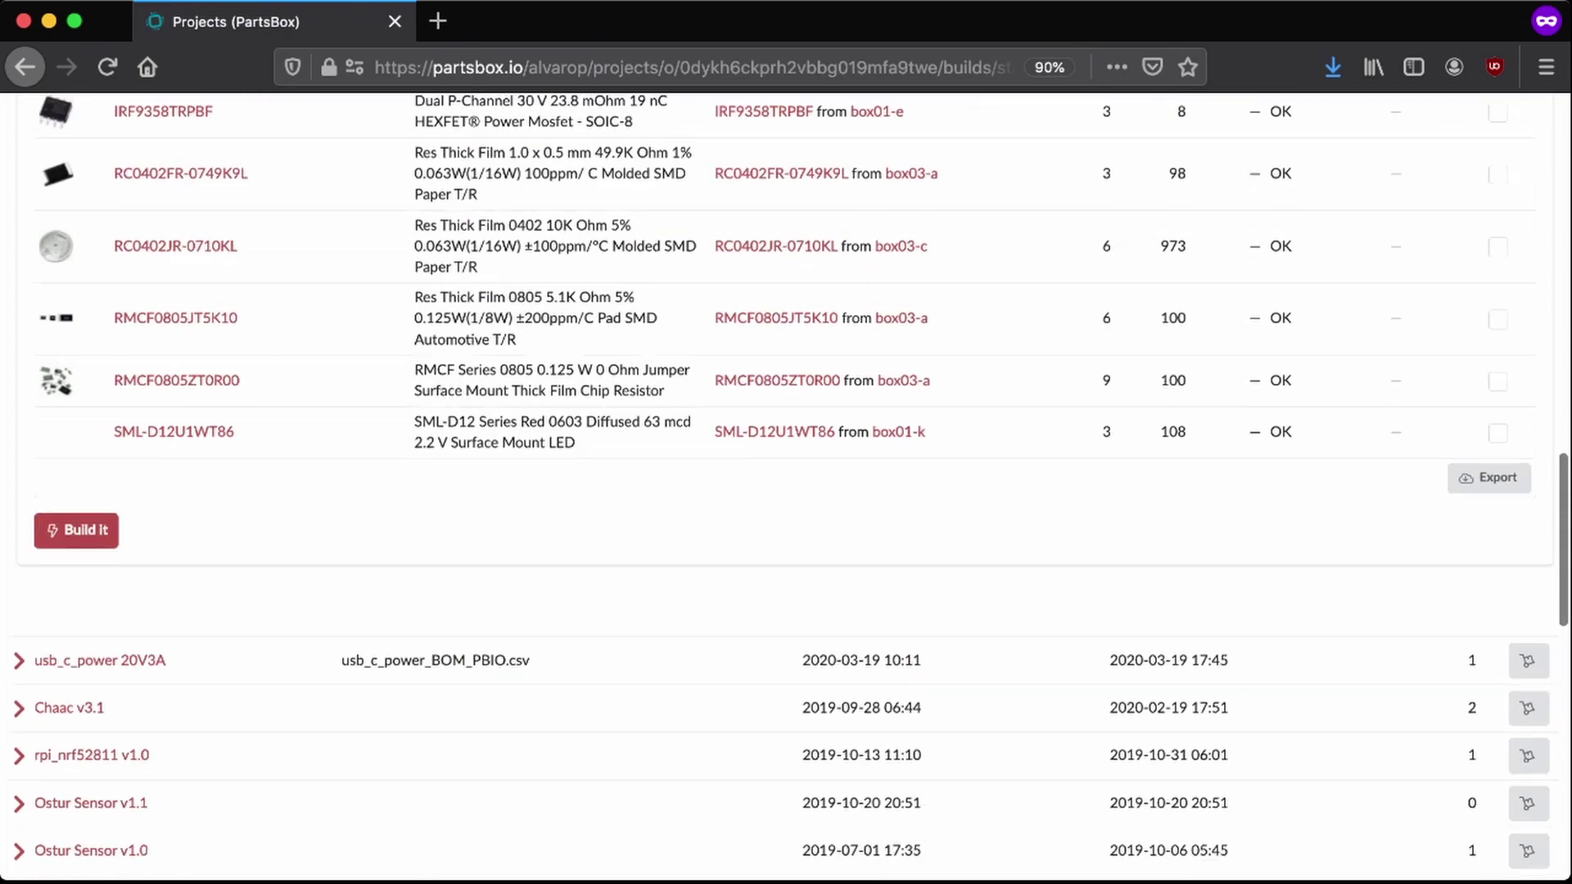
{"action": "scroll", "coordinate": [785, 491], "scroll_direction": "up", "scroll_amount": 4}
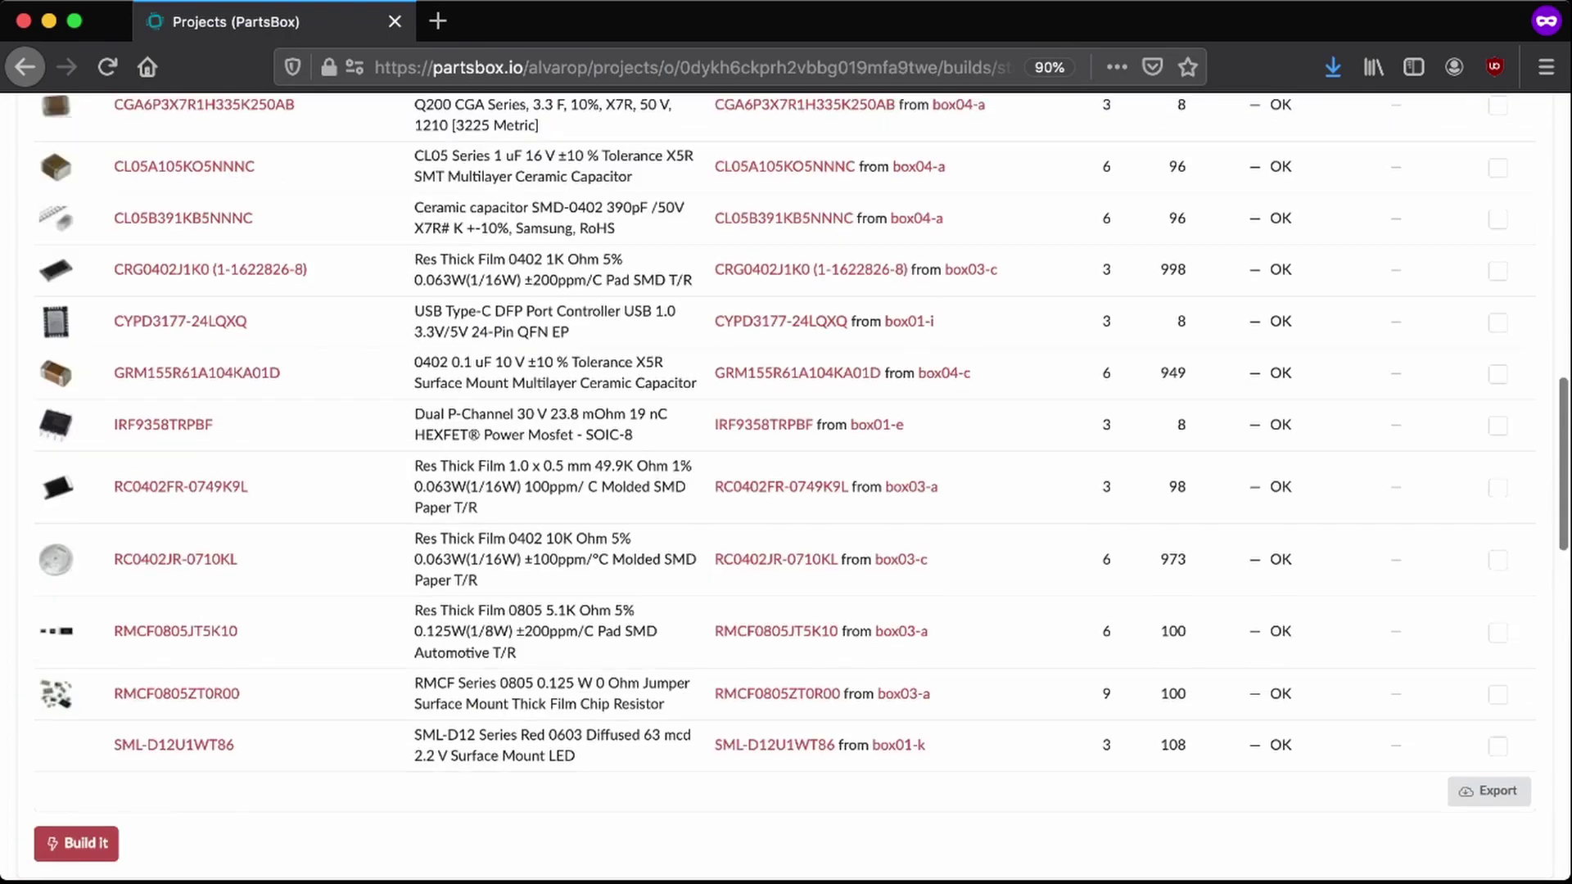
{"action": "scroll", "coordinate": [786, 491], "scroll_direction": "up", "scroll_amount": 2}
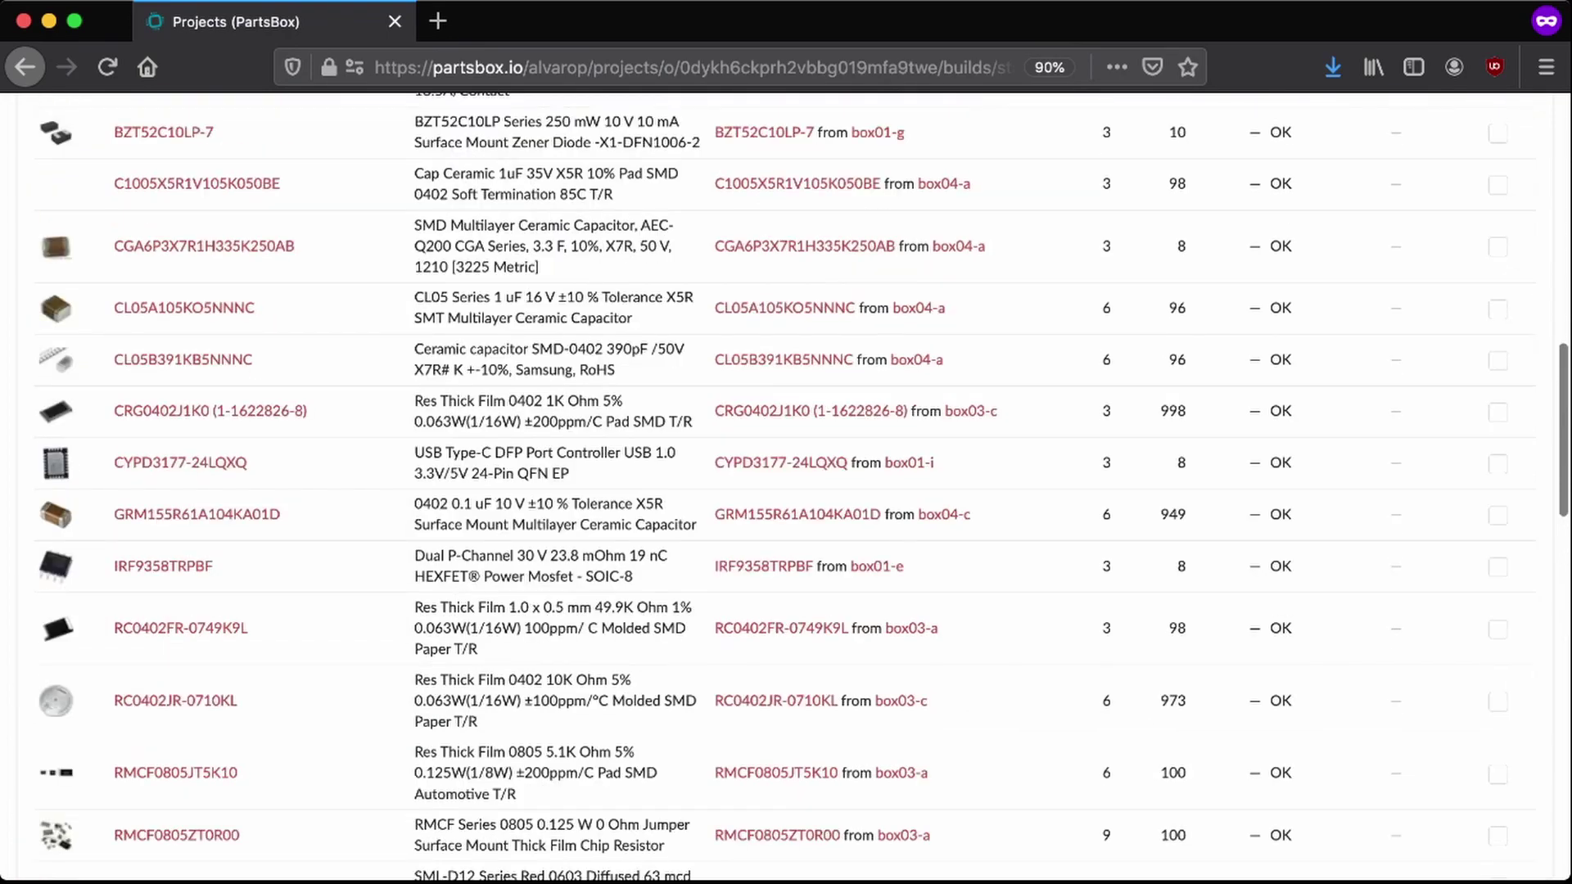
{"action": "scroll", "coordinate": [785, 491], "scroll_direction": "down", "scroll_amount": 3}
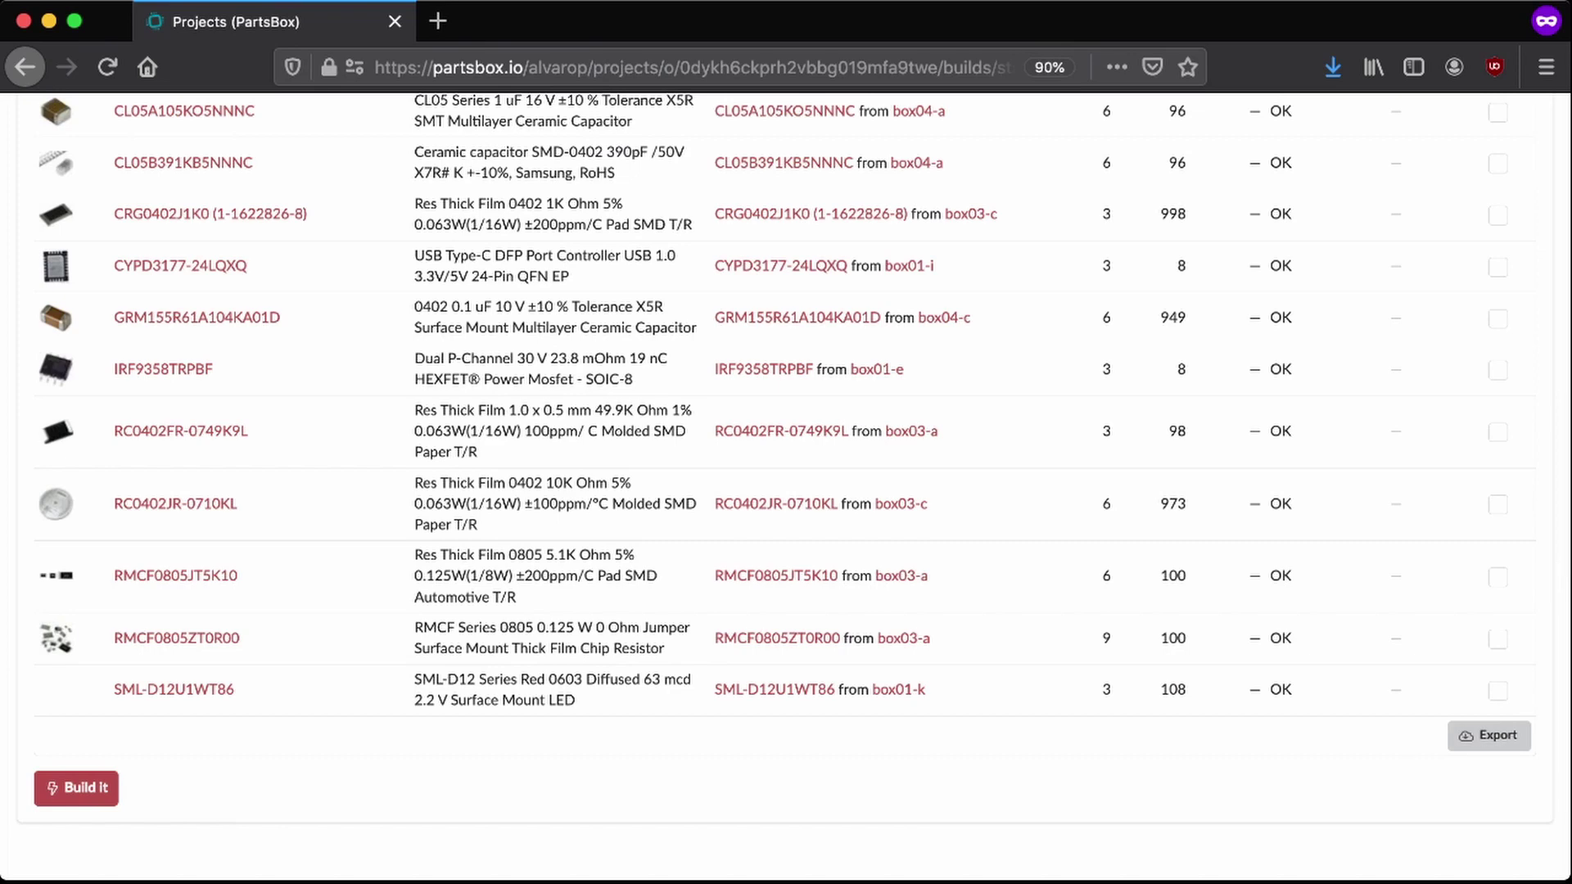
{"action": "left_click", "coordinate": [1488, 735]}
Step: Export the build stock table as a PDF
{"action": "left_click", "coordinate": [1245, 754]}
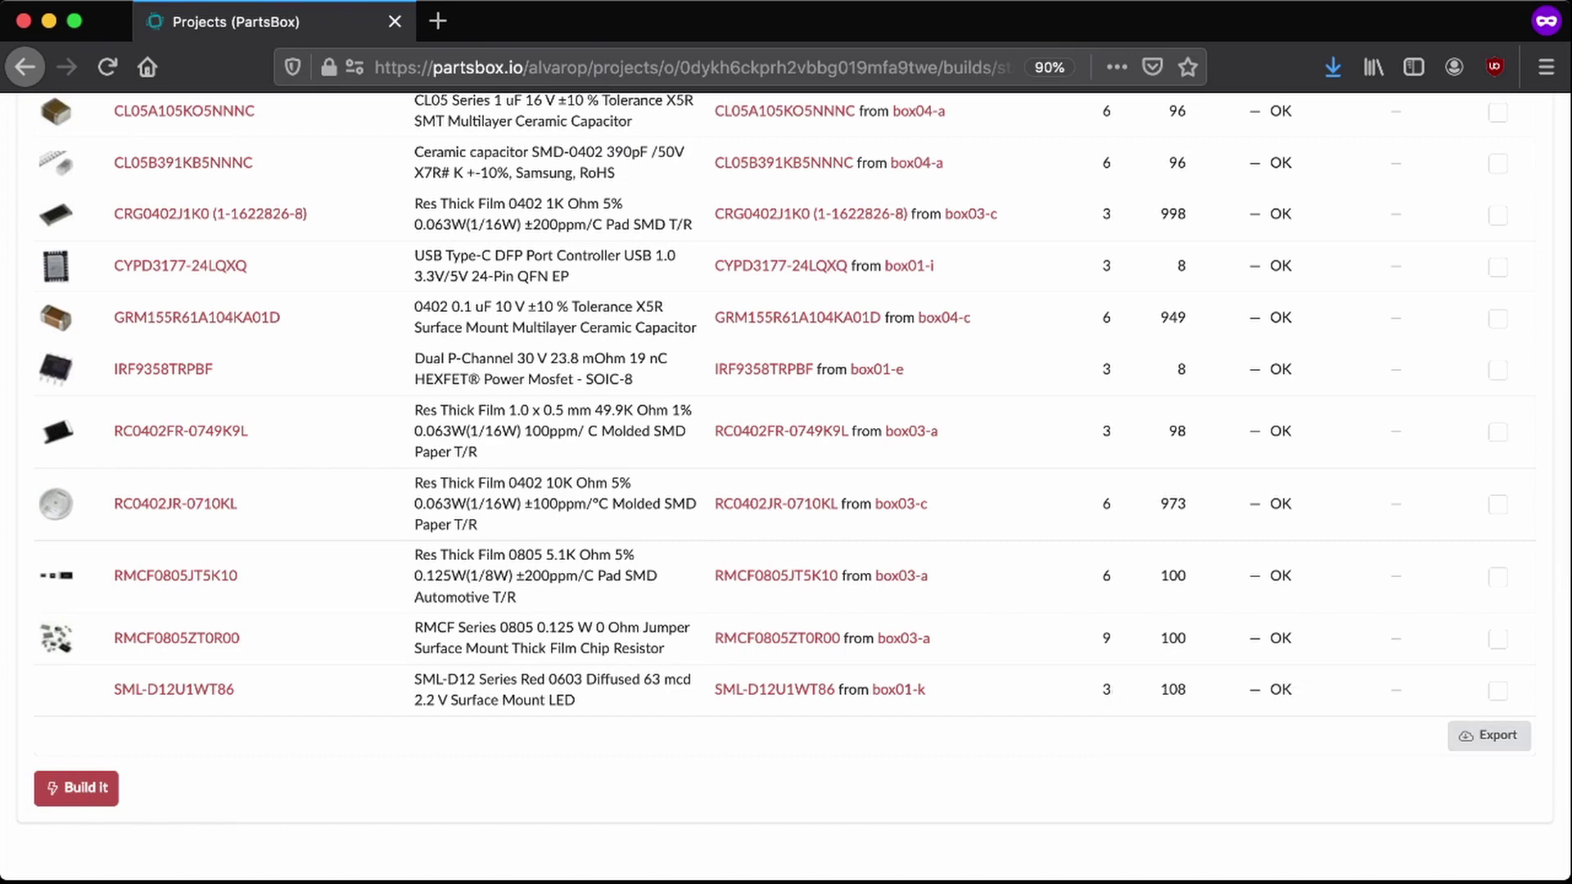